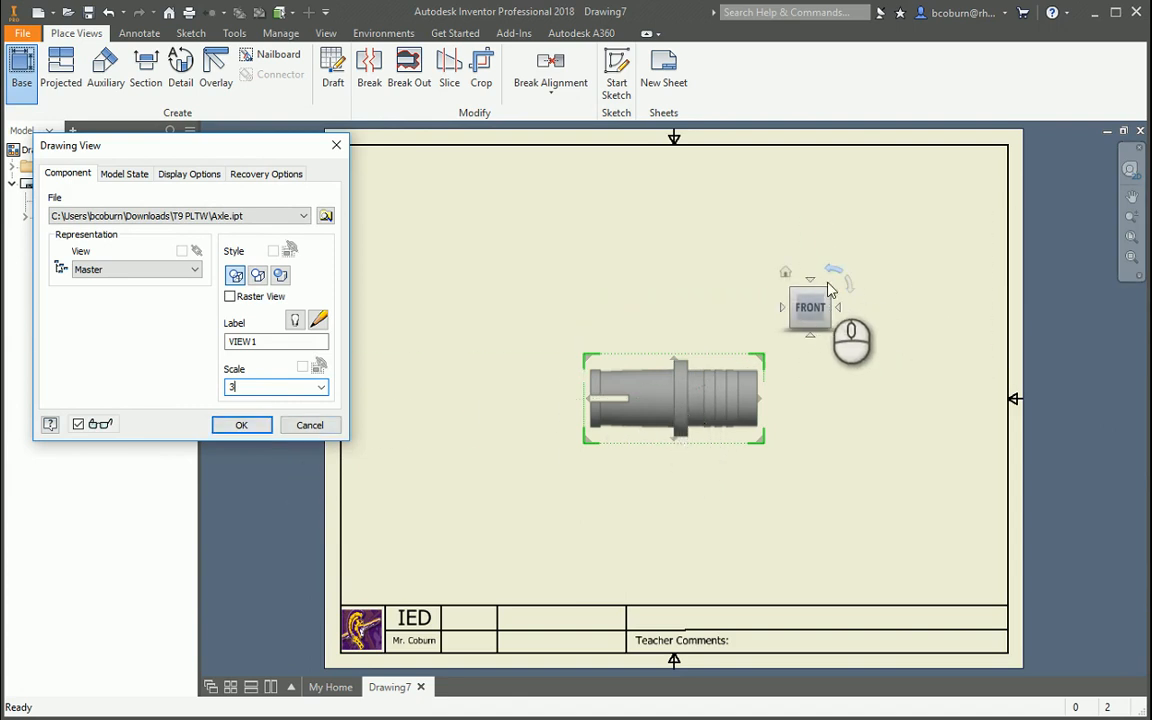
Place the axle's base view in its top orientation and move it to the upper-left corner of the sheet.
left_click(811, 283)
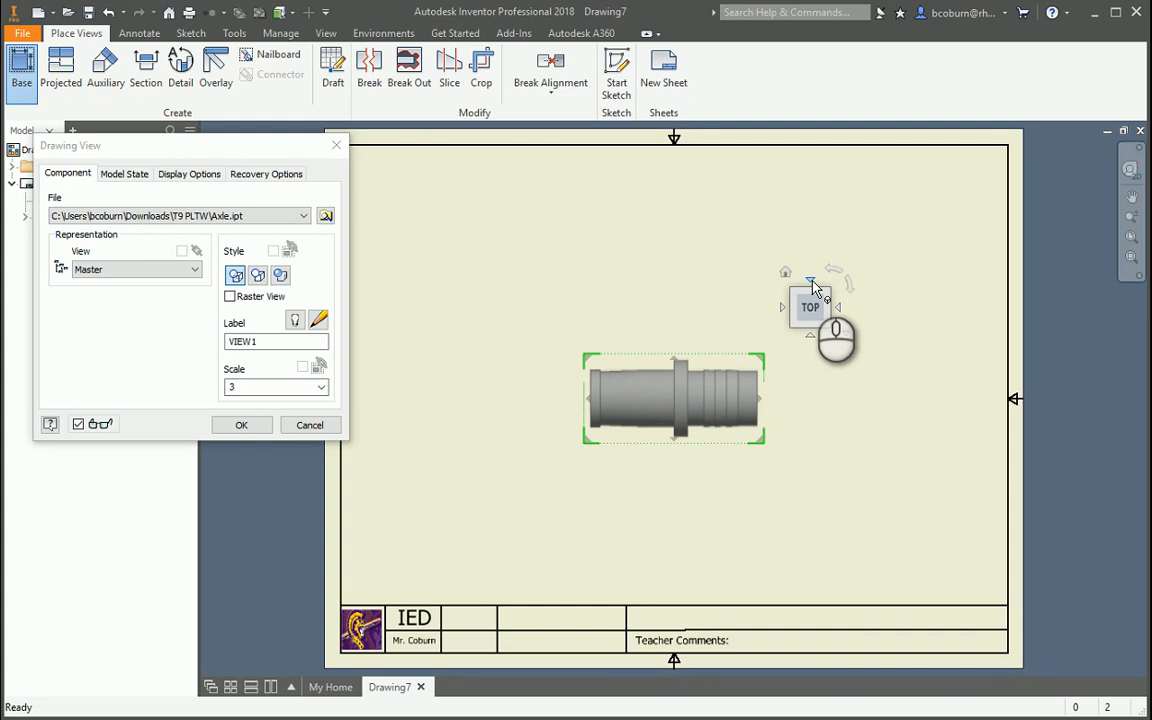
left_click(250, 428)
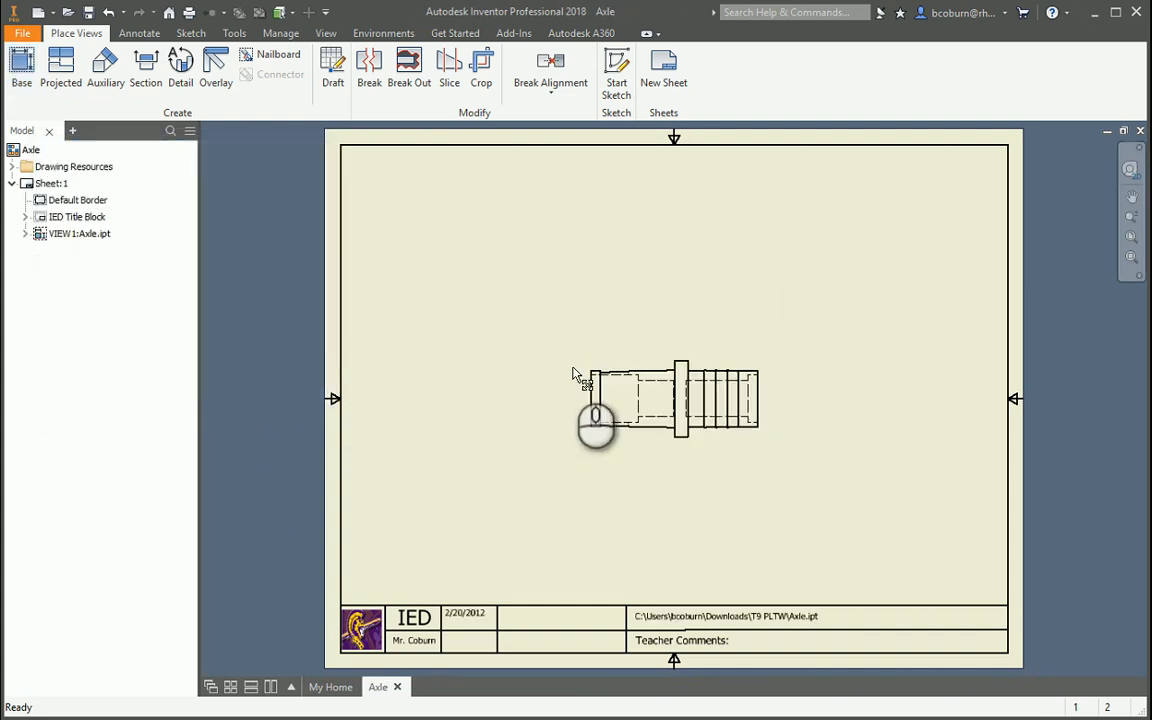
left_click_drag(628, 356, 425, 172)
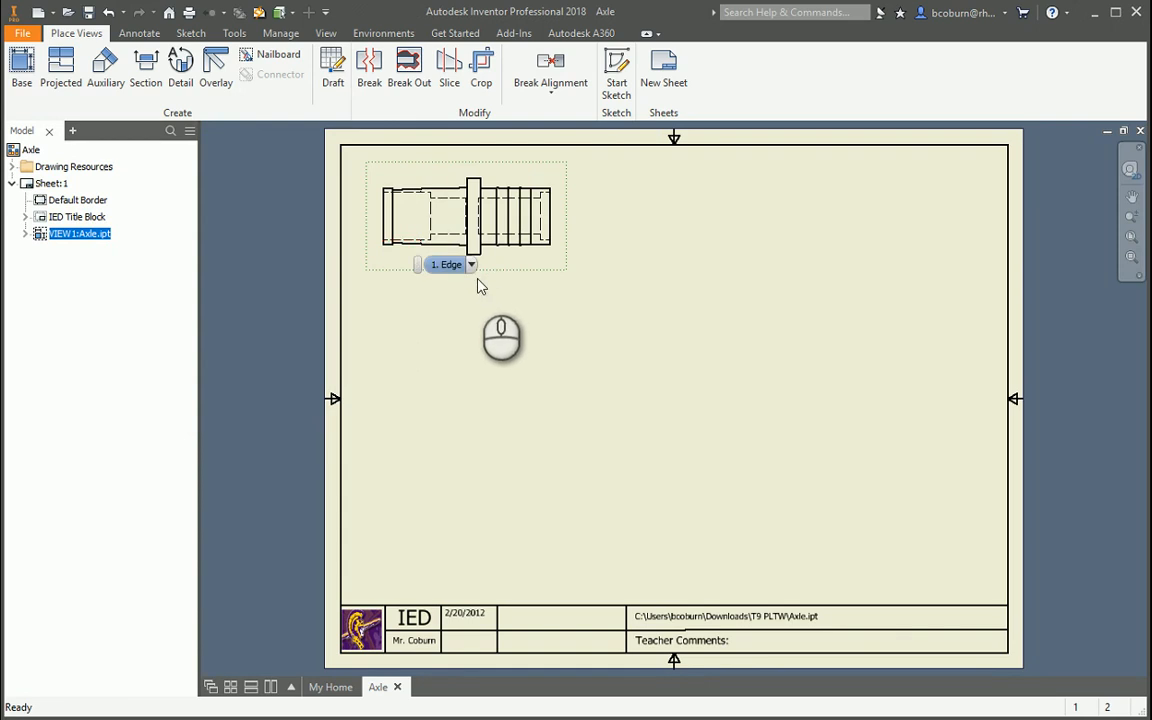
Change the axle base view's display style to Hidden Line Removed.
right_click(512, 272)
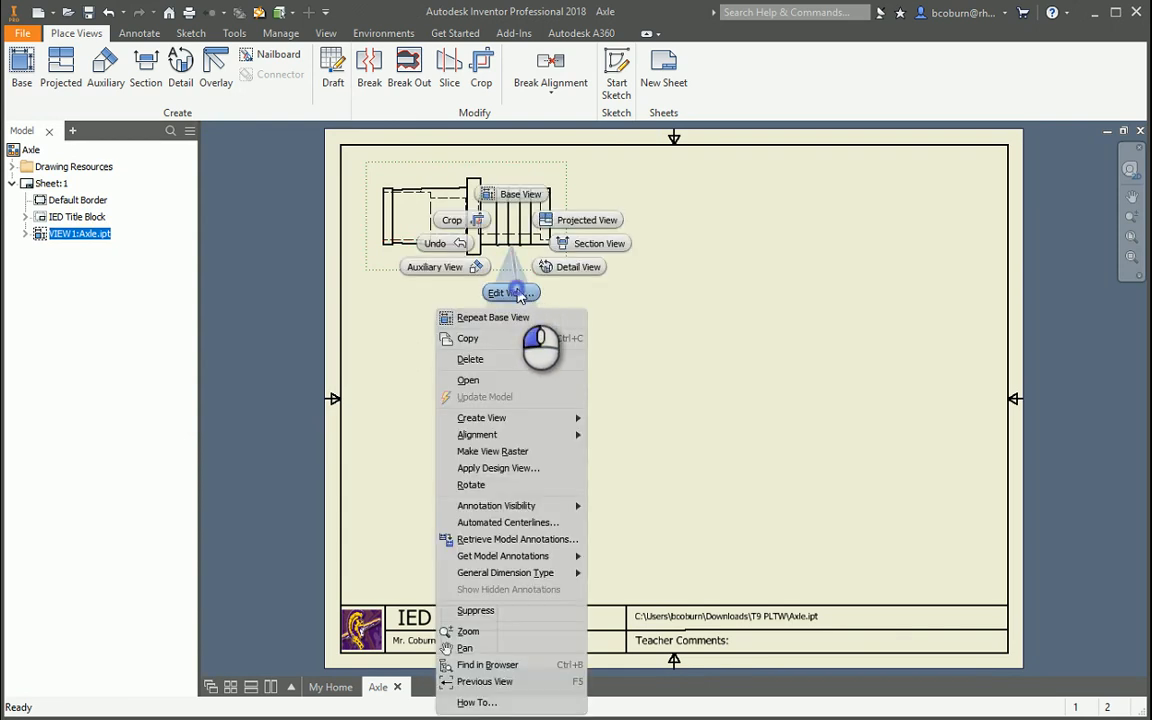
left_click(517, 294)
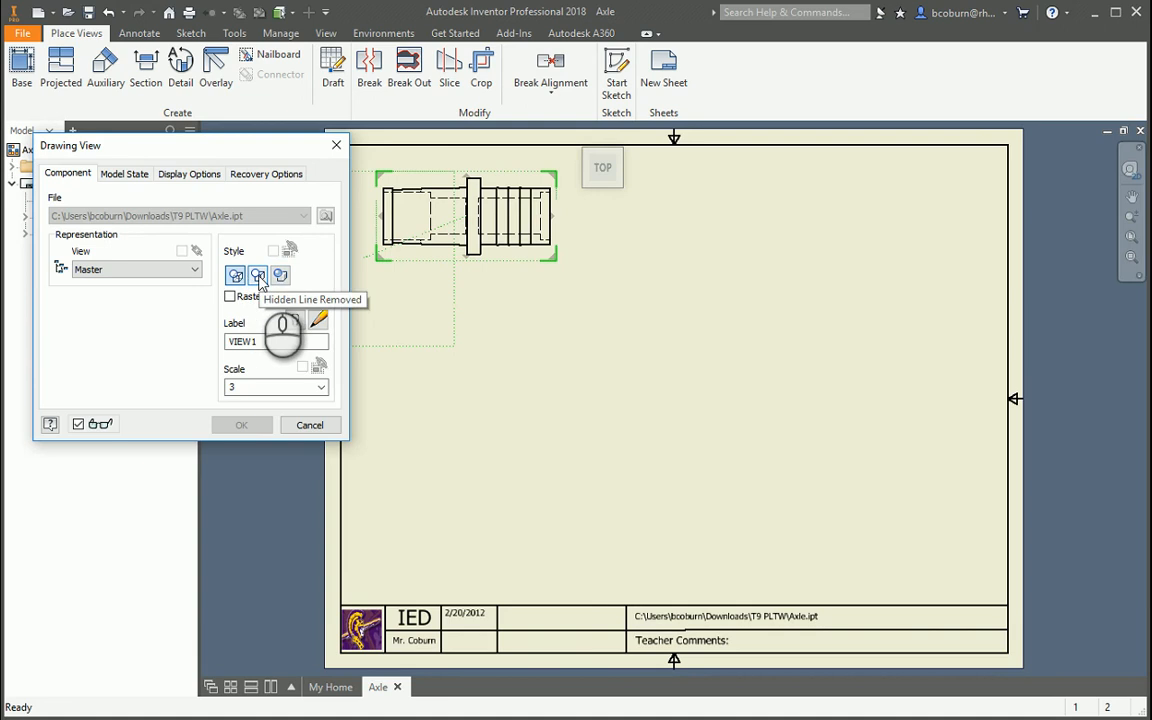
left_click(258, 276)
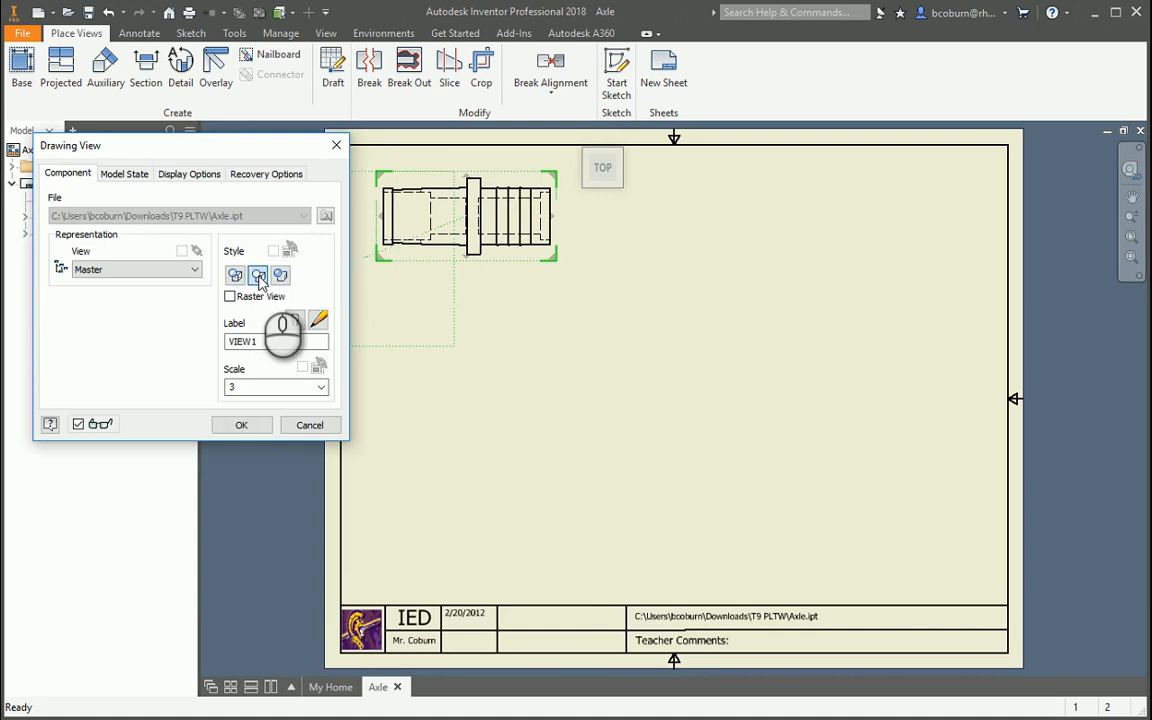
left_click(244, 427)
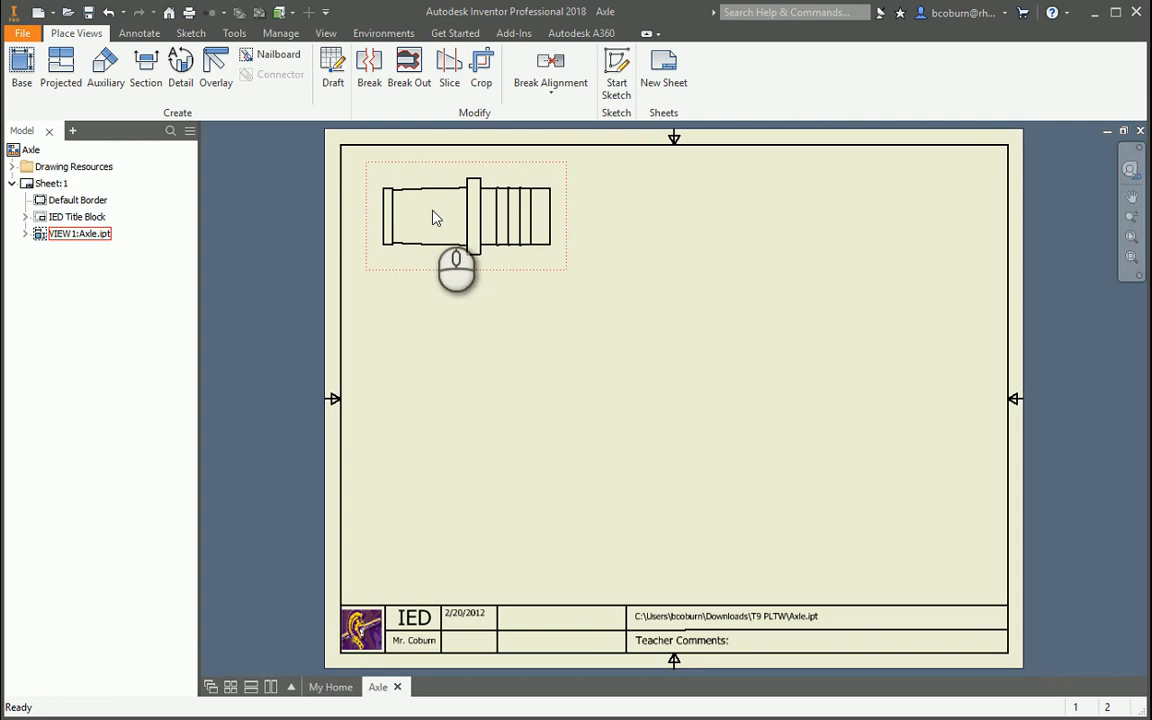
Create a full section view from a horizontal cutting line through the axle's centre and place it below the base view.
left_click(147, 70)
left_click(368, 205)
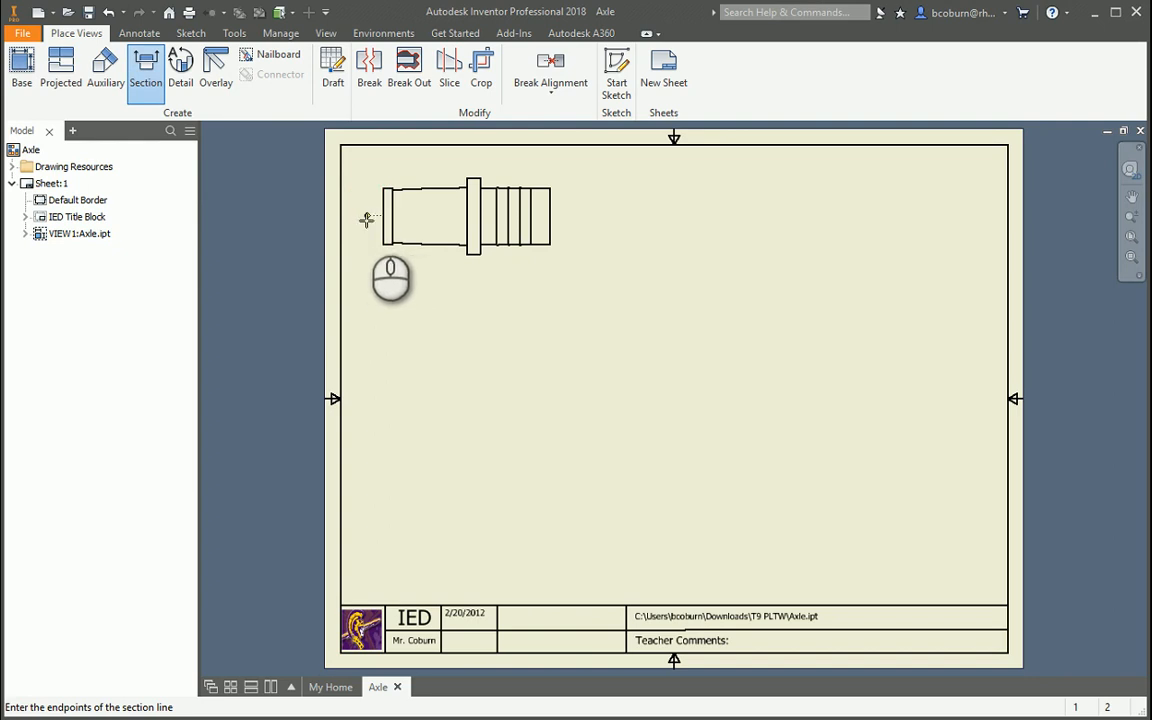
left_click(362, 217)
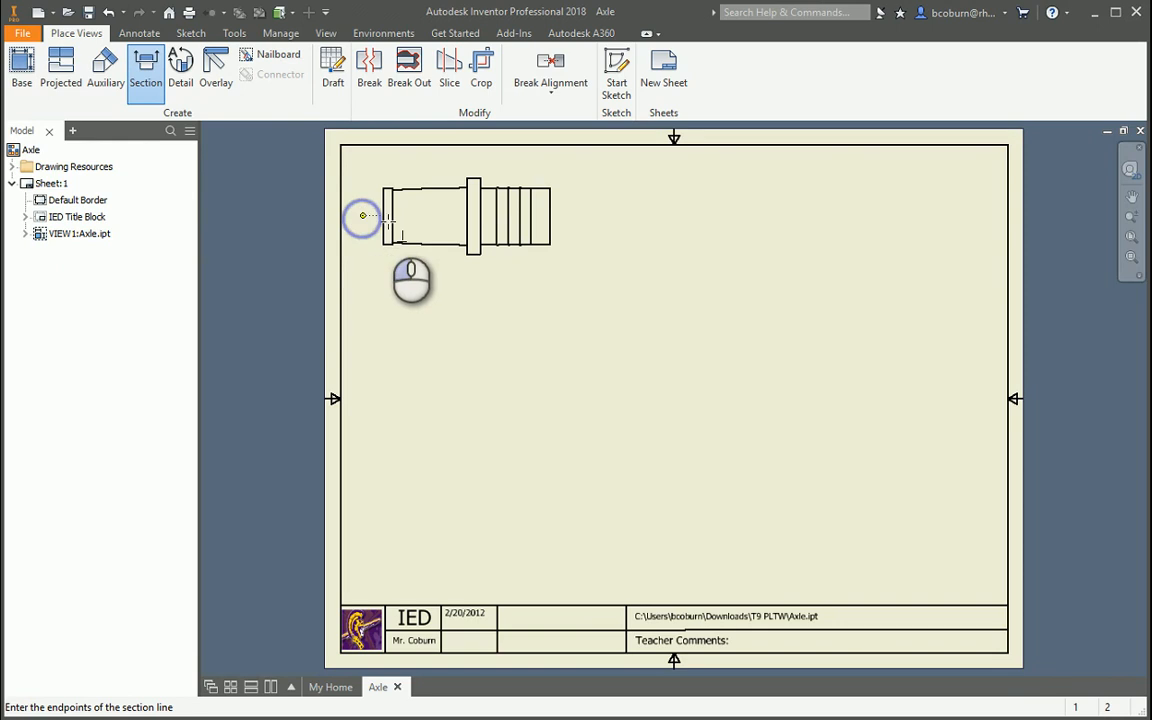
left_click(571, 216)
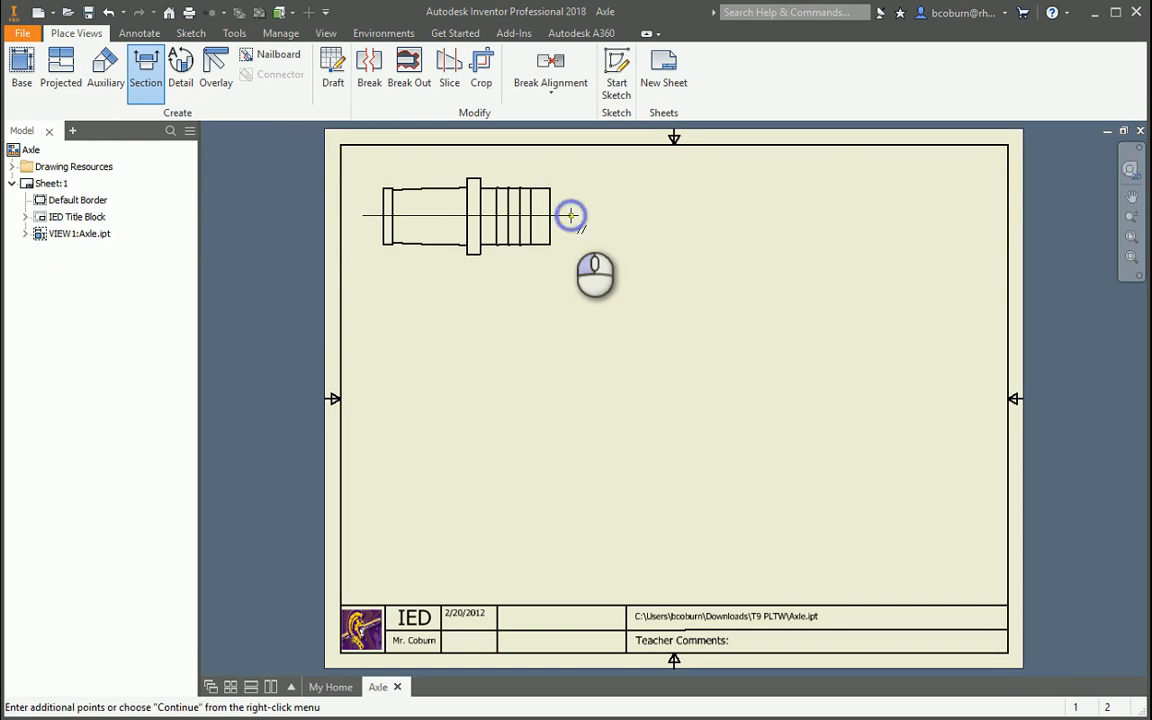
right_click(571, 205)
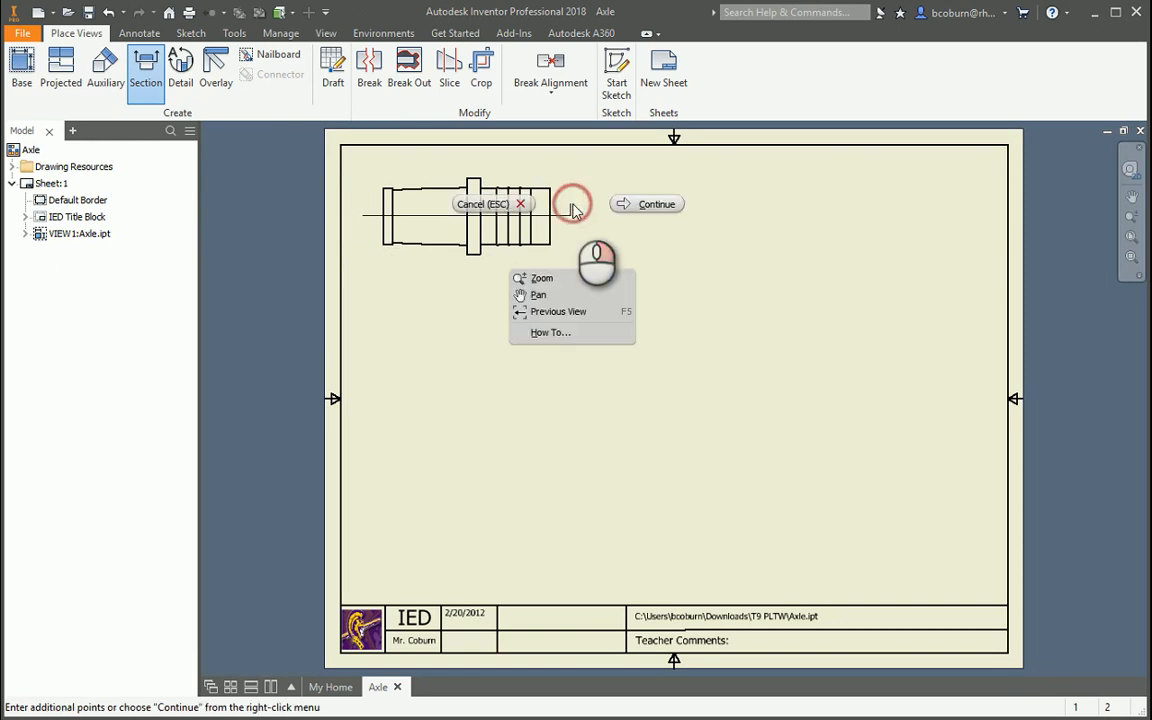
left_click(632, 199)
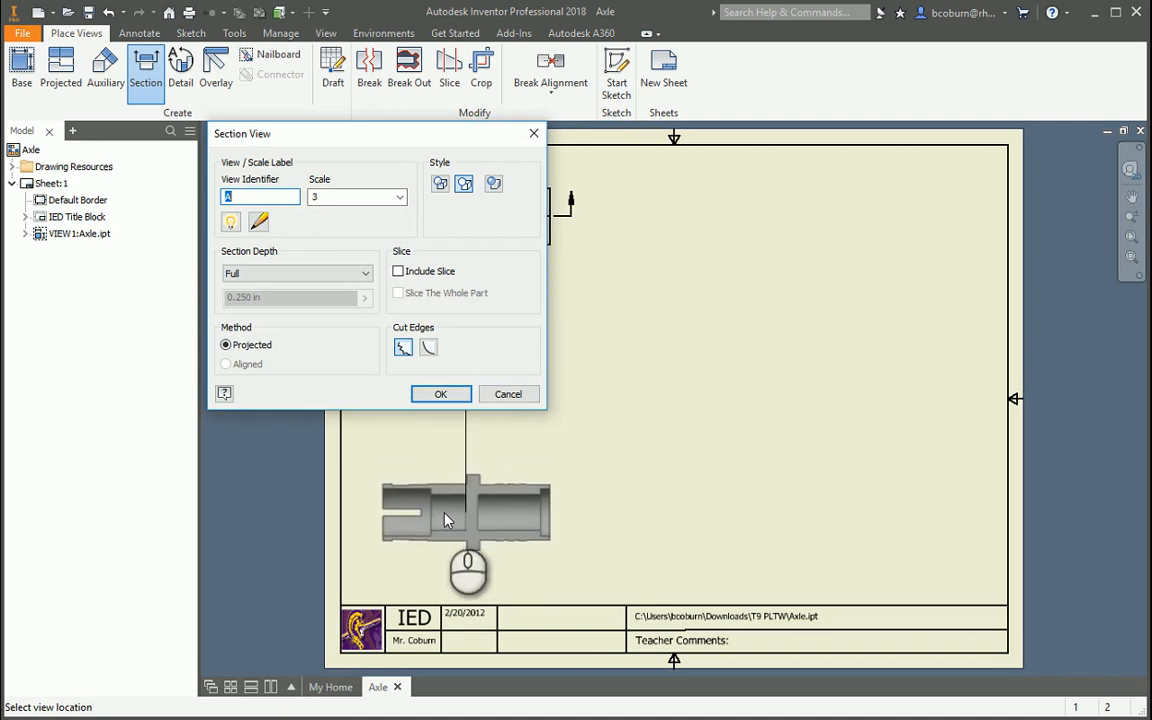
left_click(446, 520)
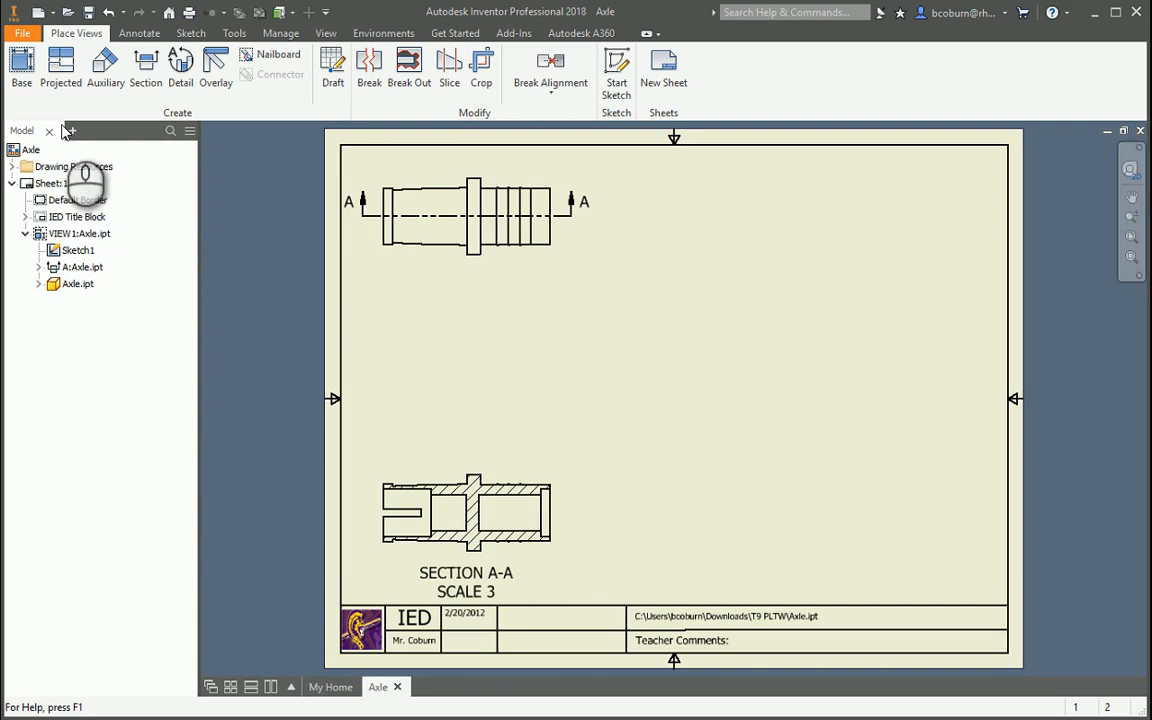
Add horizontal baseline dimensions above section A-A from the left end to the lip, bore shoulders, both collar faces, inner wall and right end.
left_click(142, 36)
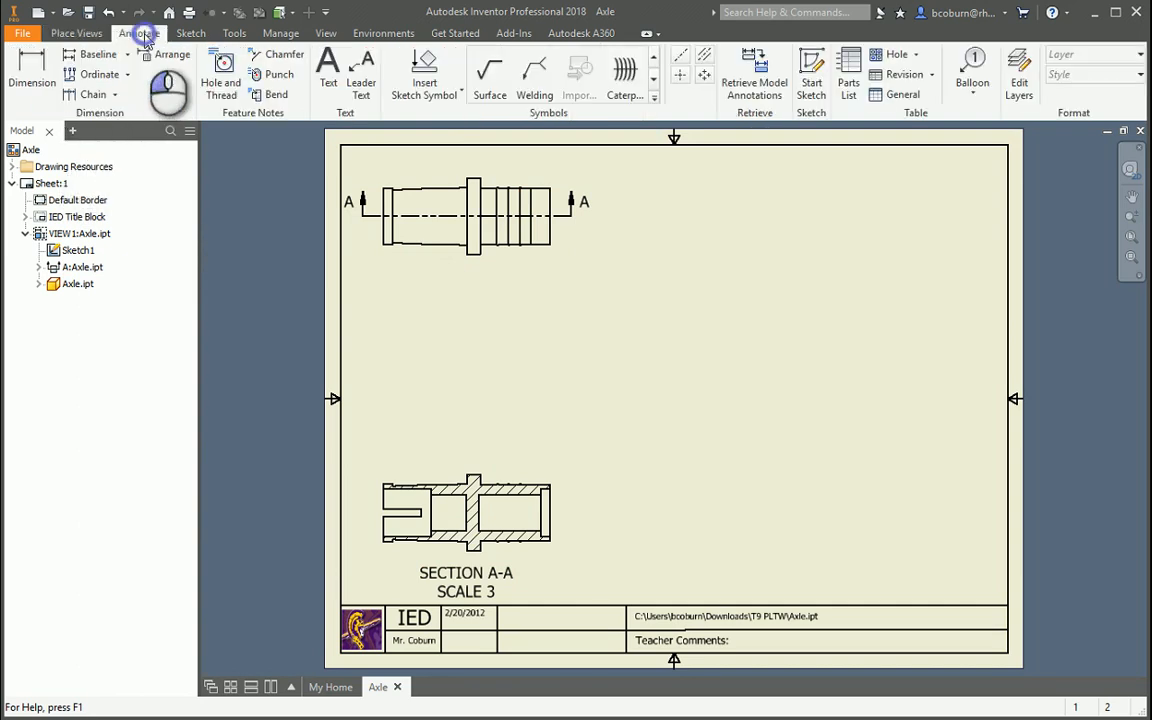
left_click(85, 58)
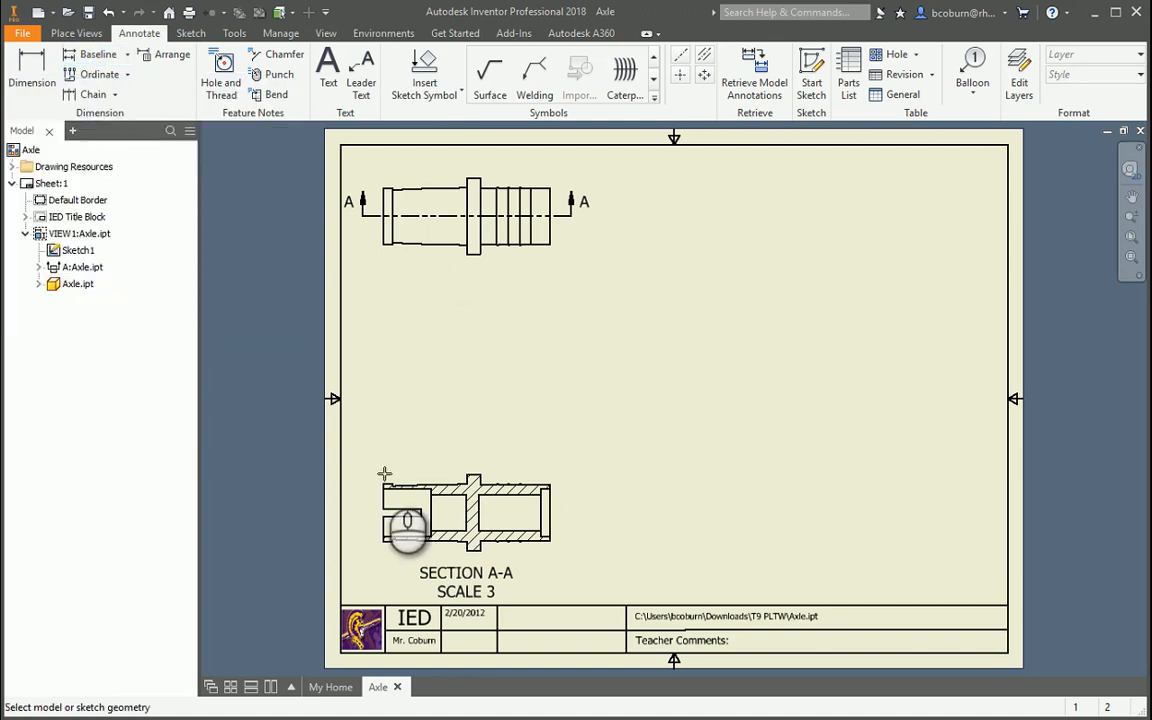
scroll(383, 515, "up", 5)
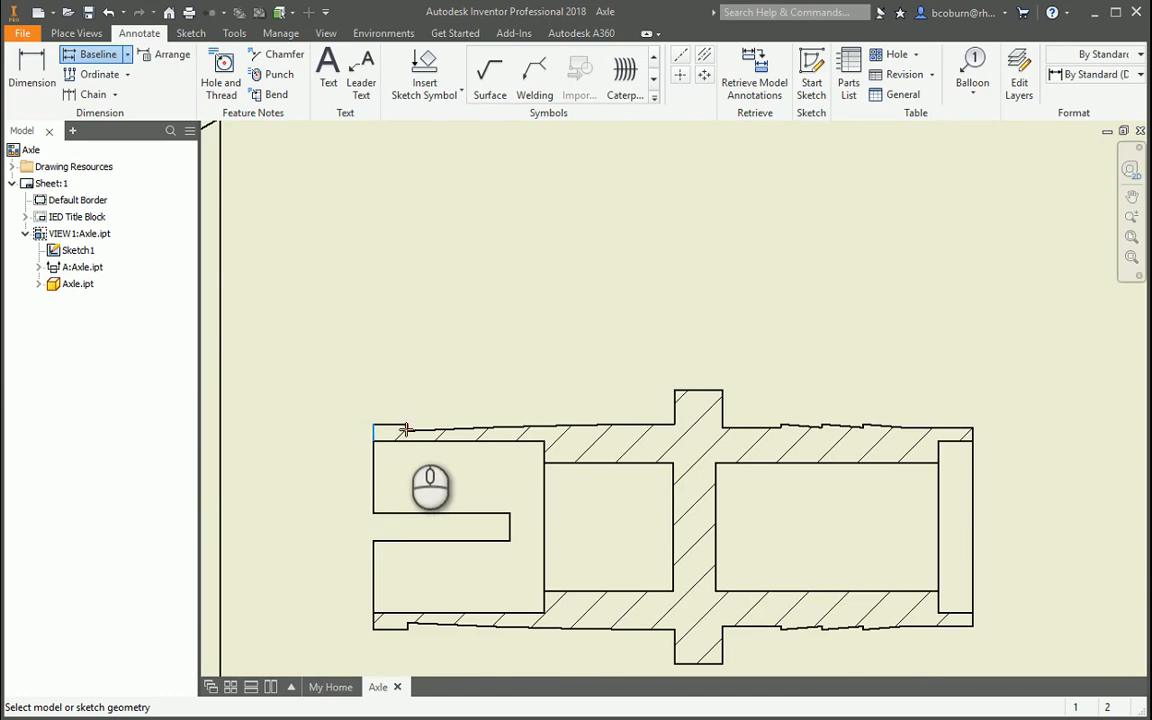
scroll(405, 430, "up", 5)
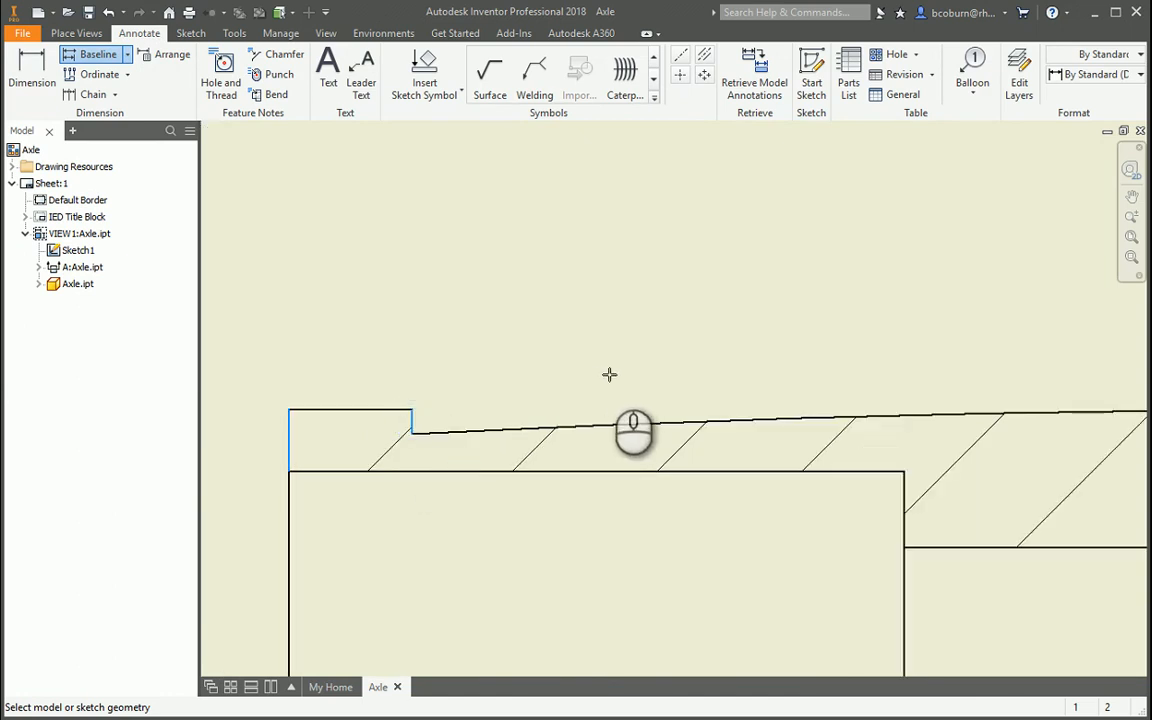
scroll(610, 376, "down", 5)
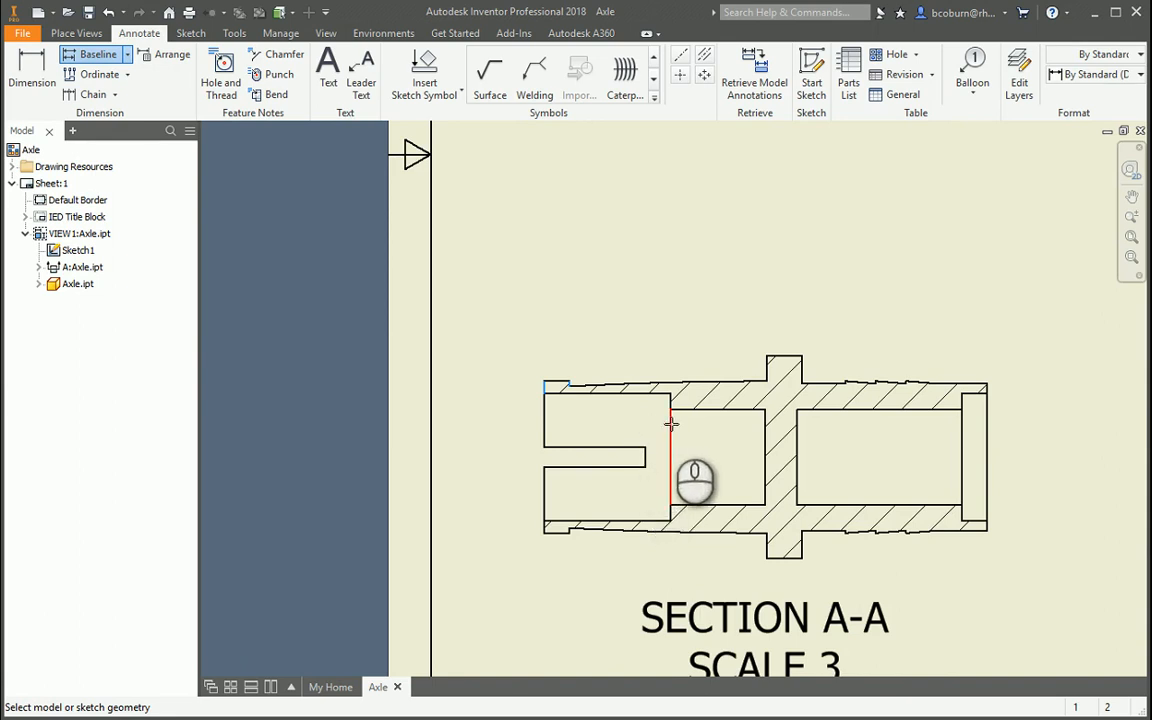
left_click(766, 369)
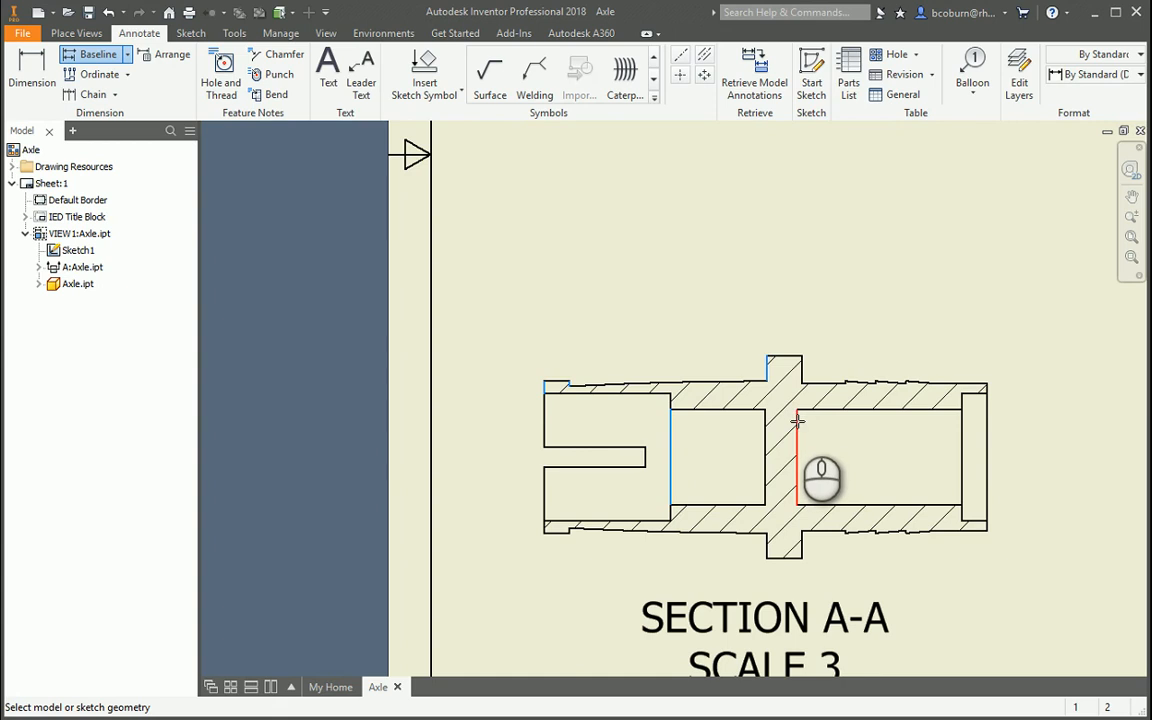
left_click(797, 422)
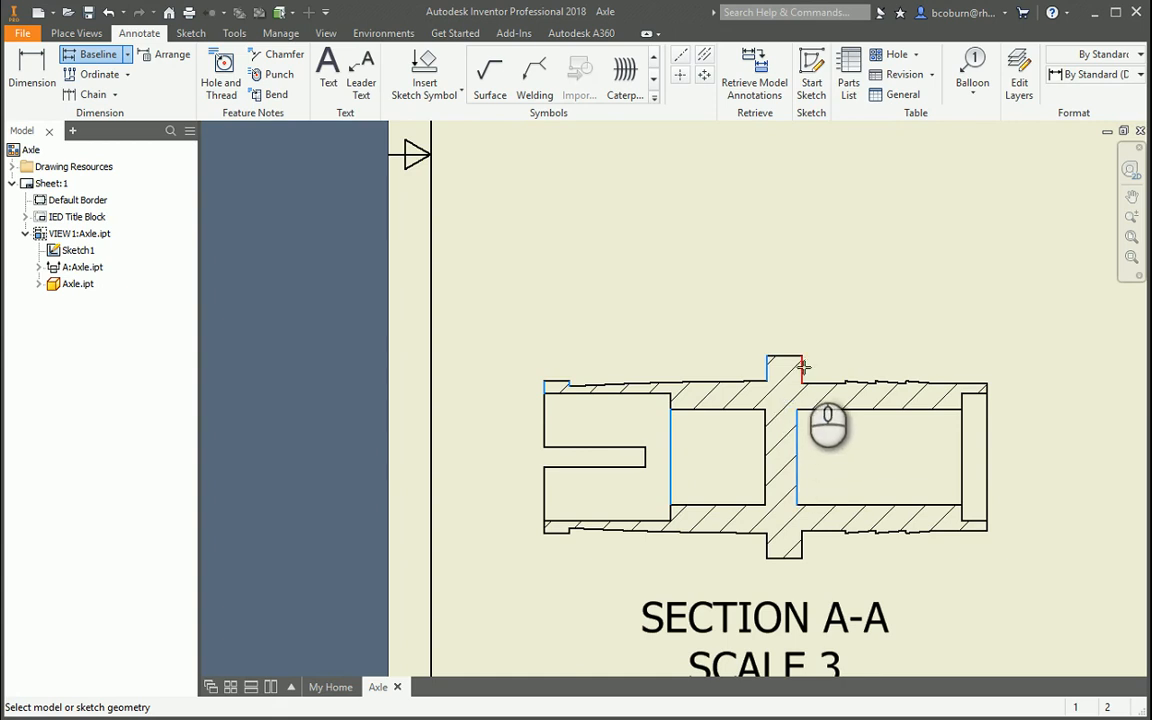
left_click(802, 367)
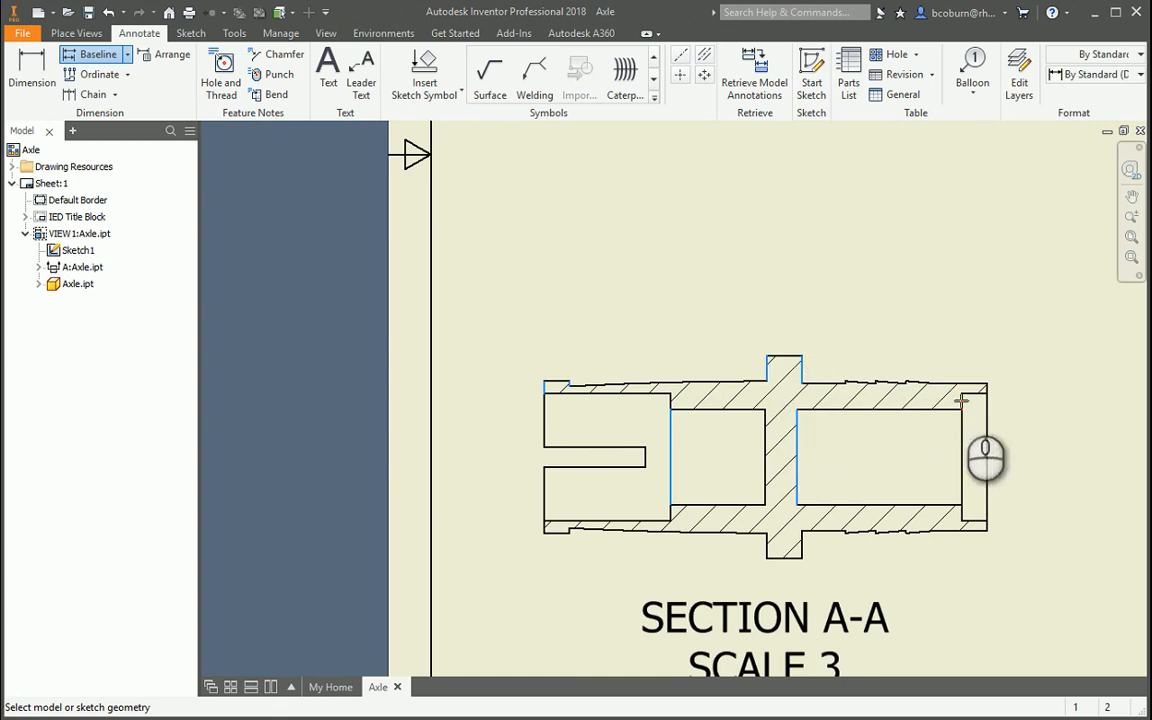
left_click(961, 399)
left_click(986, 401)
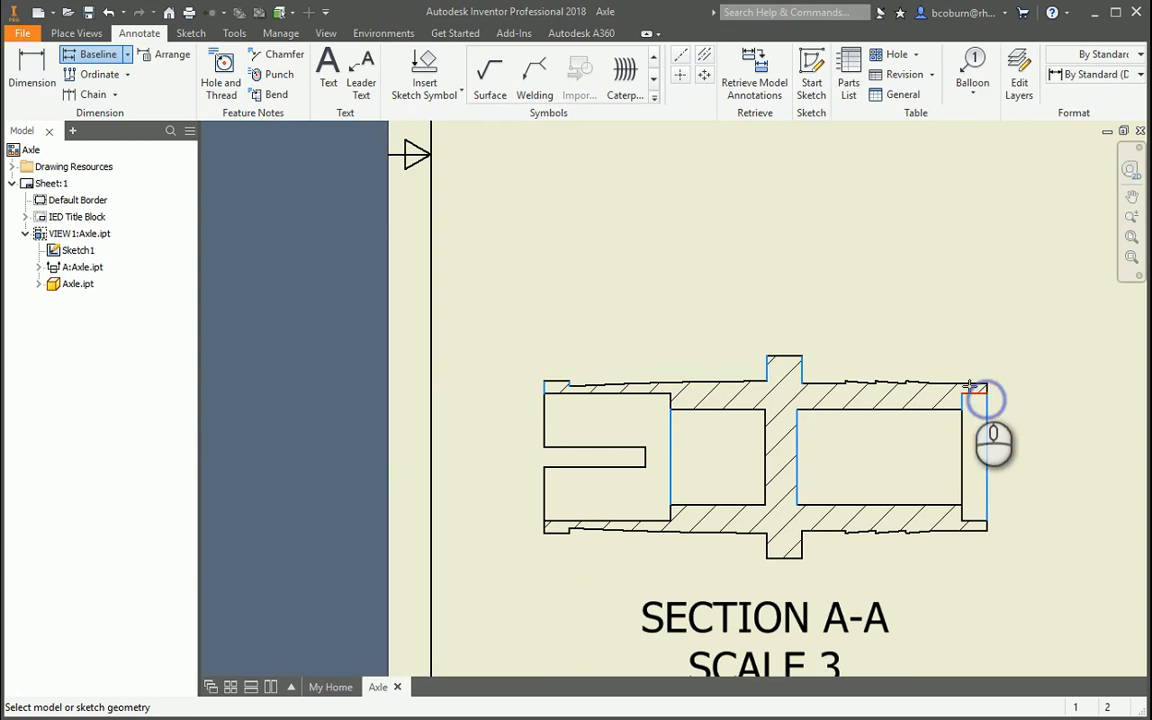
right_click(779, 249)
left_click(856, 247)
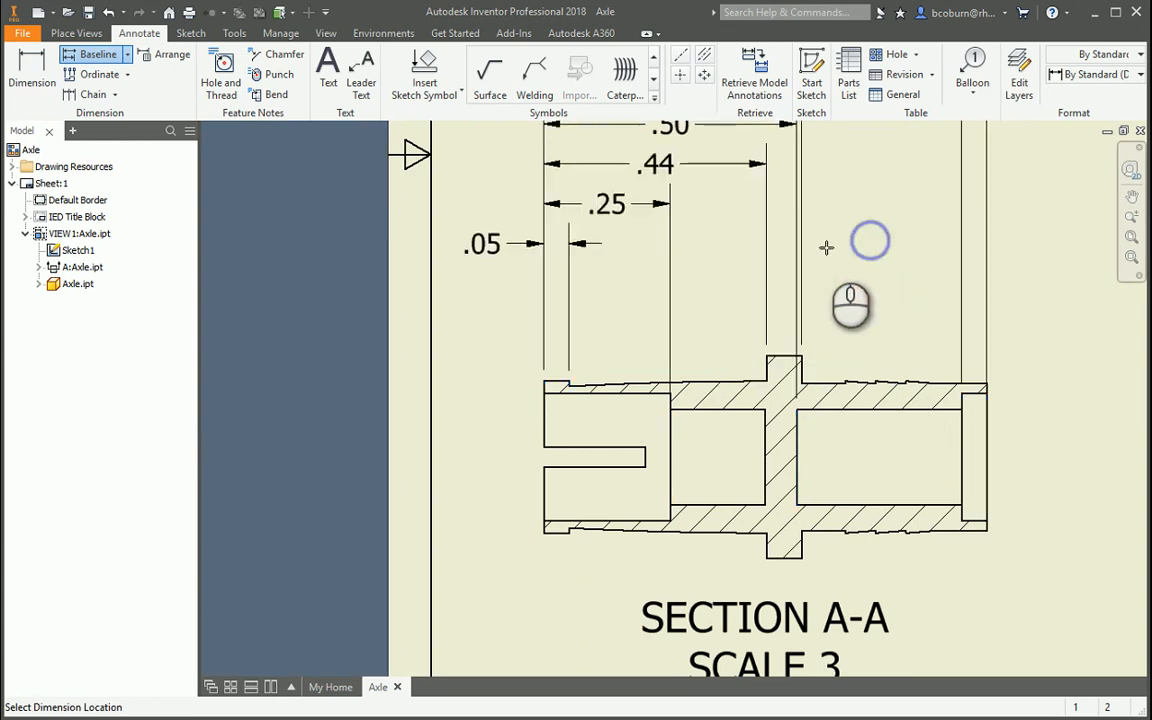
left_click(804, 317)
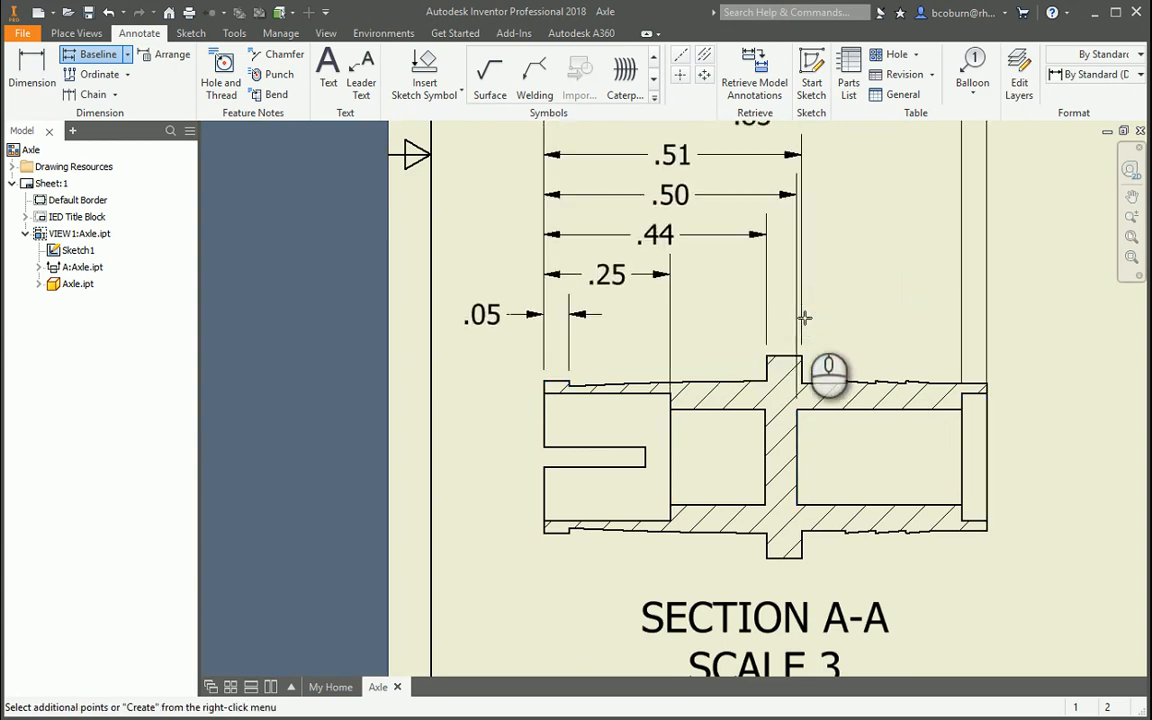
right_click(804, 317)
left_click(862, 316)
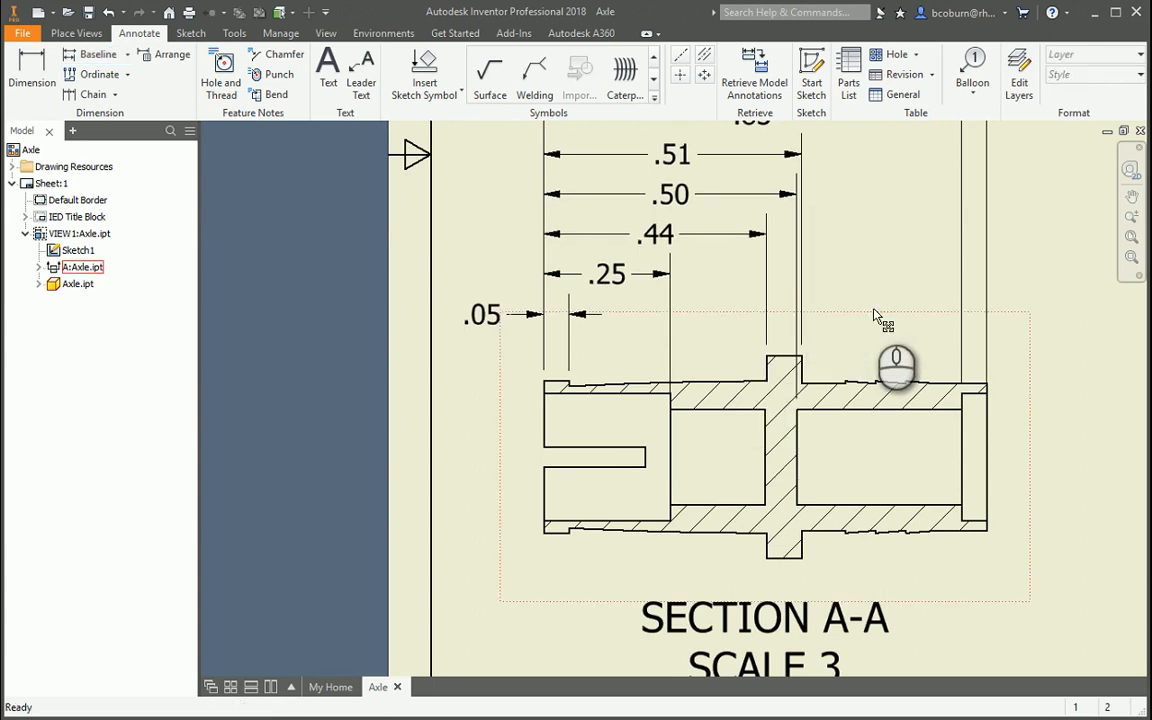
Try adding a bisecting centerline between the upper and lower edges of the right bore in section A-A.
scroll(930, 348, "down", 3)
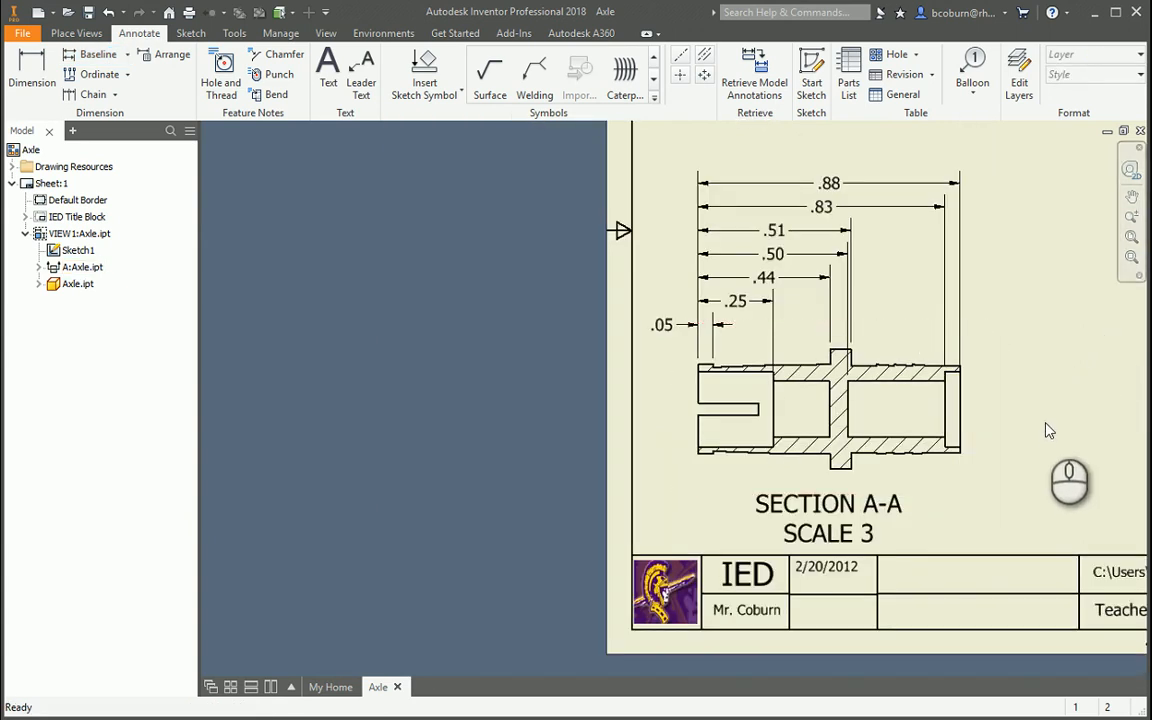
left_click(1133, 247)
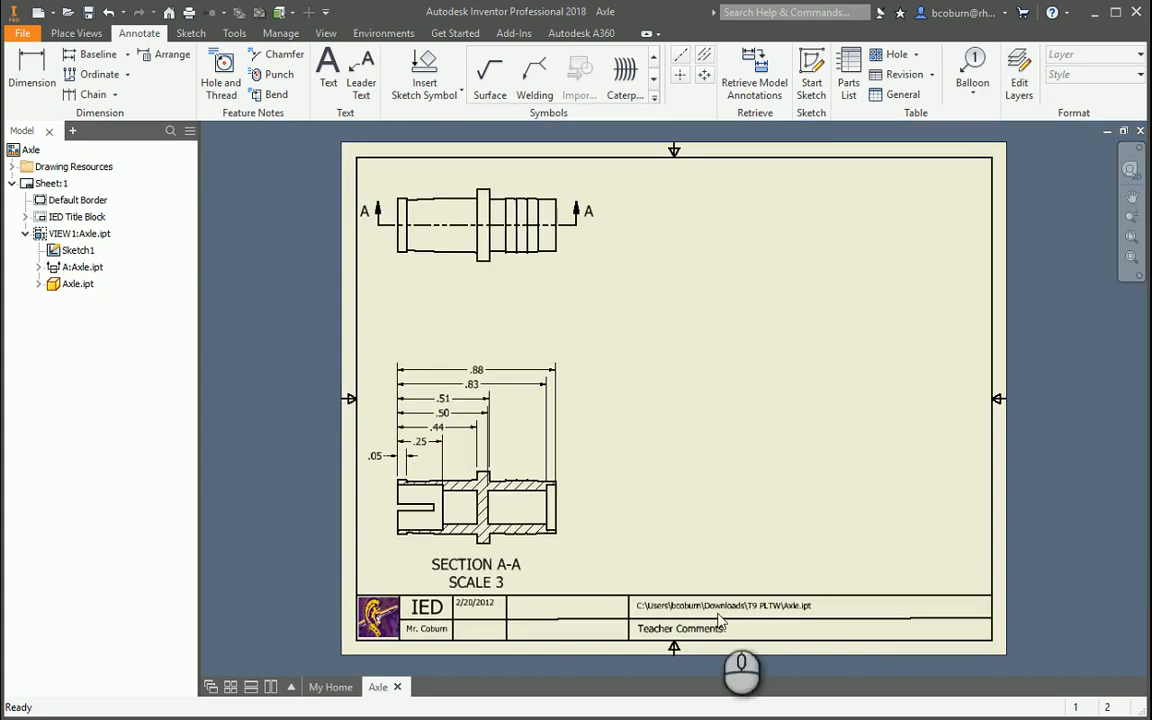
left_click(527, 487)
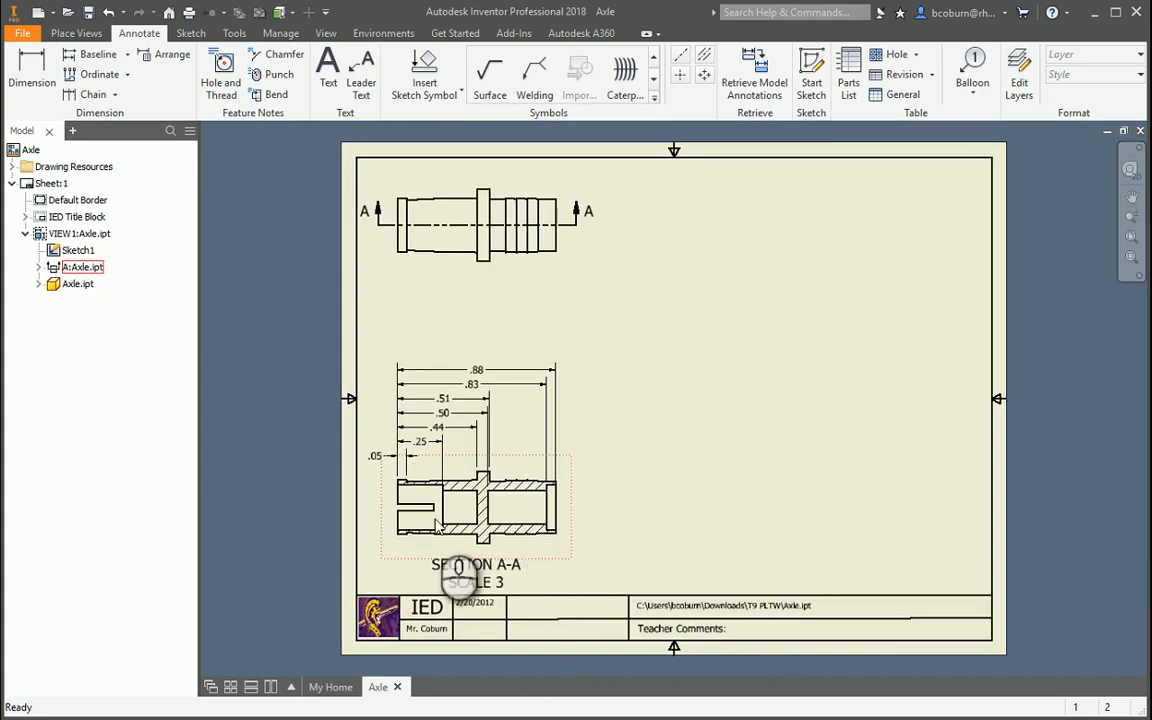
left_click(705, 55)
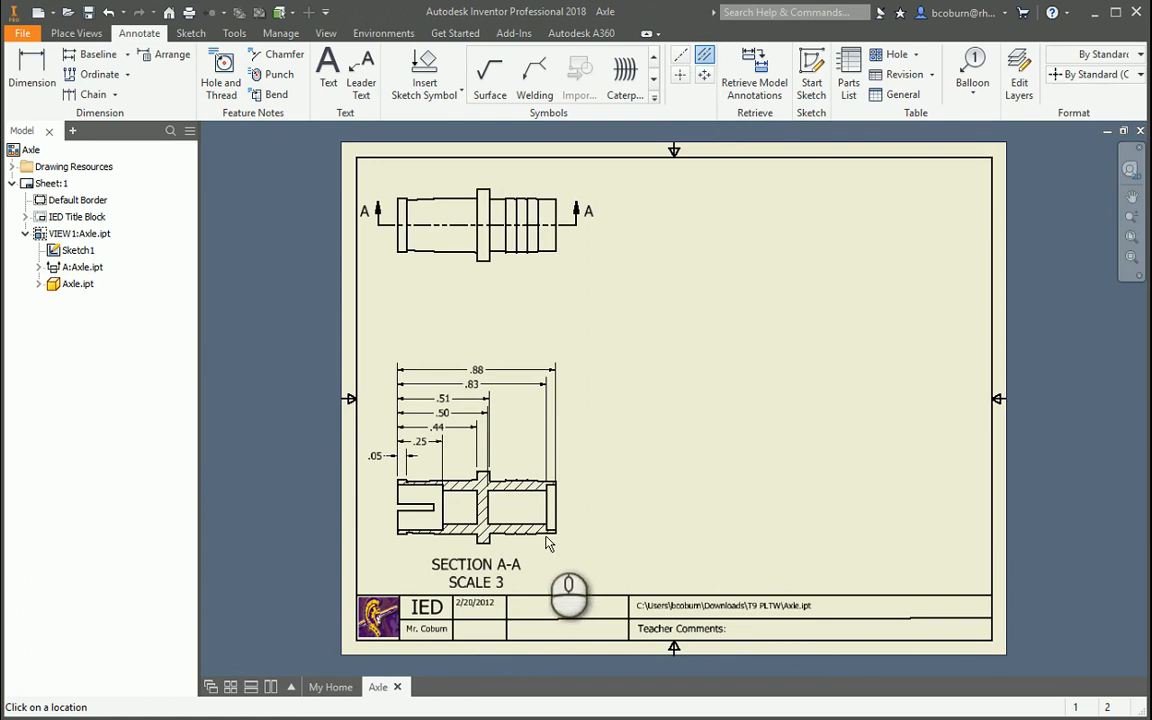
left_click(527, 490)
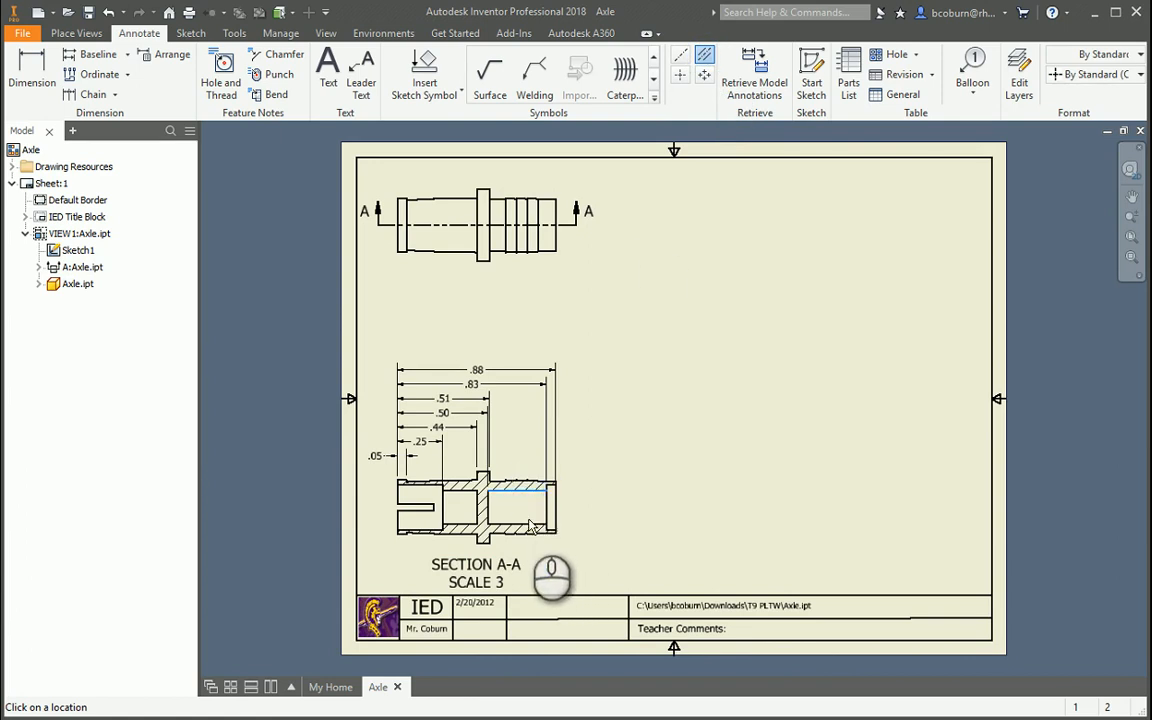
left_click(527, 521)
key("Escape")
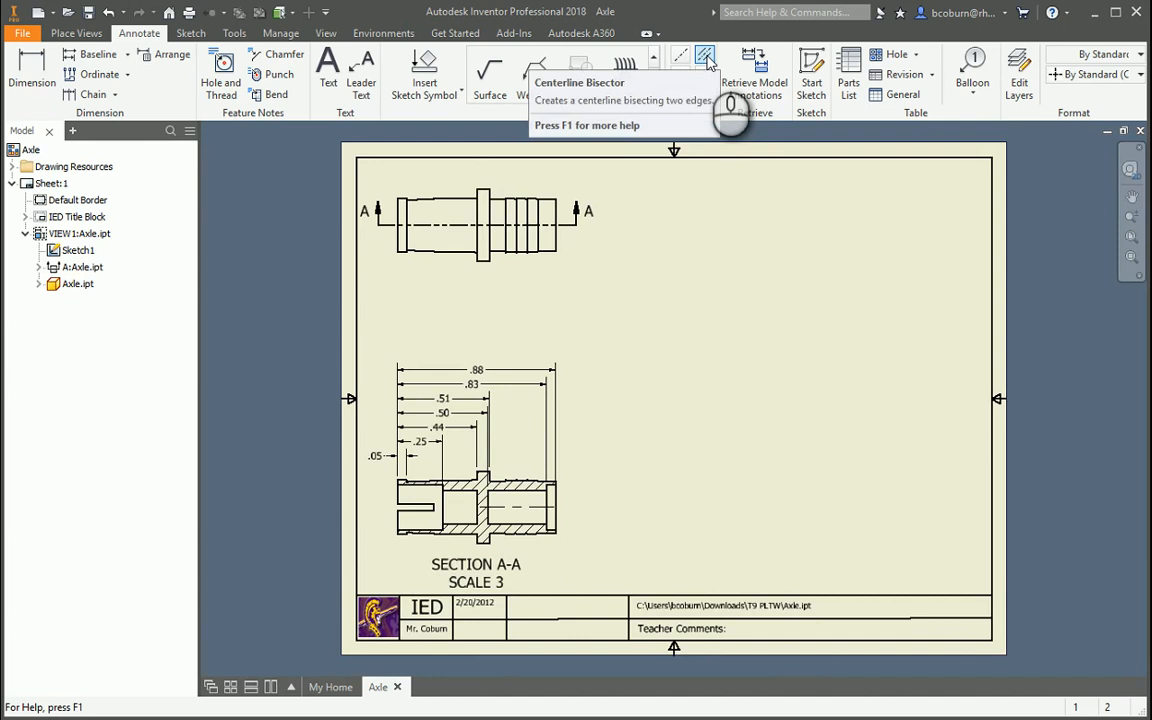
left_click(705, 57)
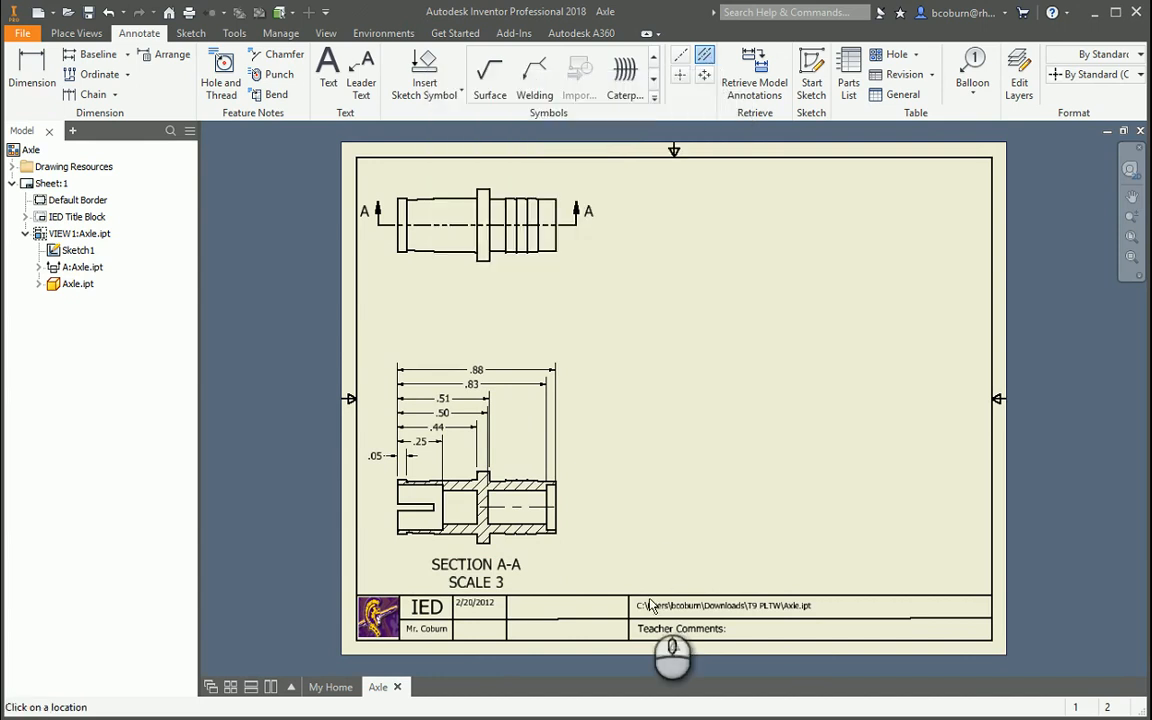
key("Escape")
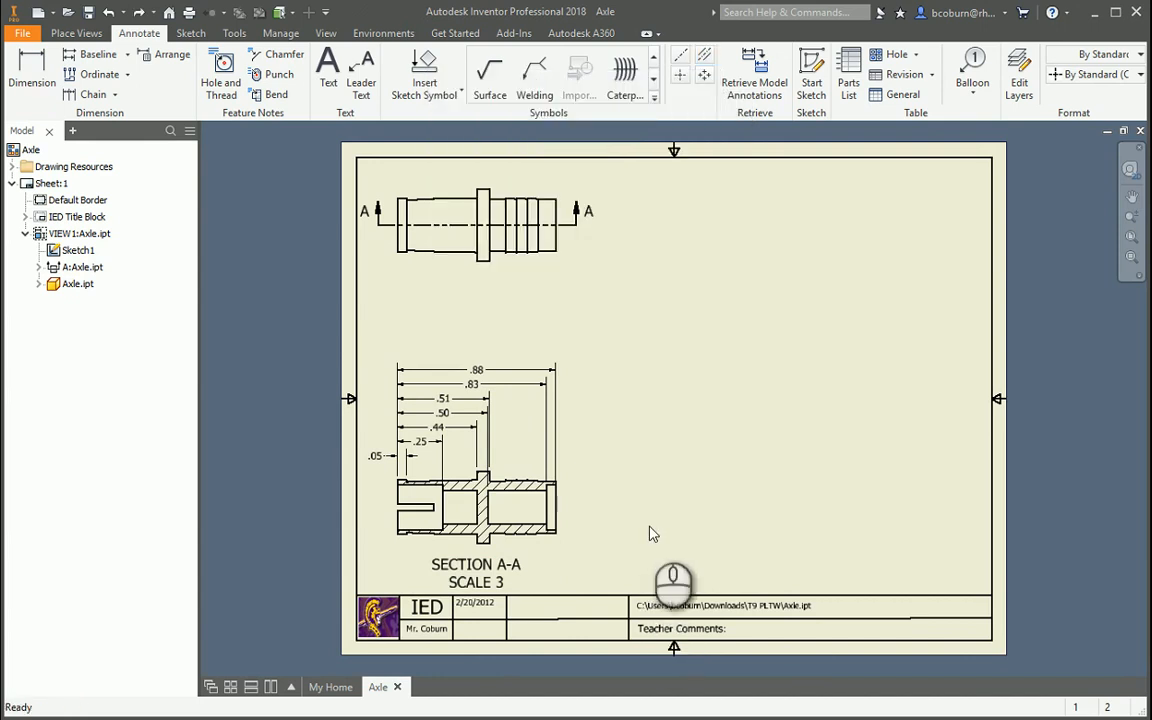
Add automated centerlines to section A-A for revolved features, using the axis-parallel projection.
right_click(531, 466)
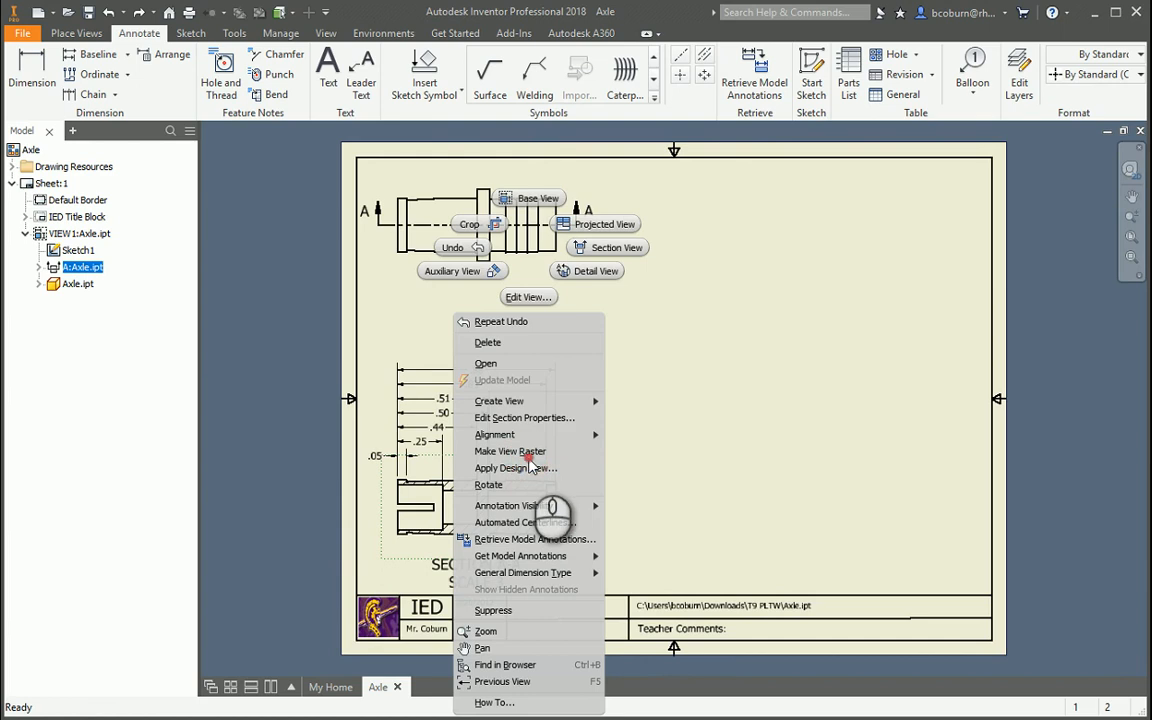
left_click(512, 522)
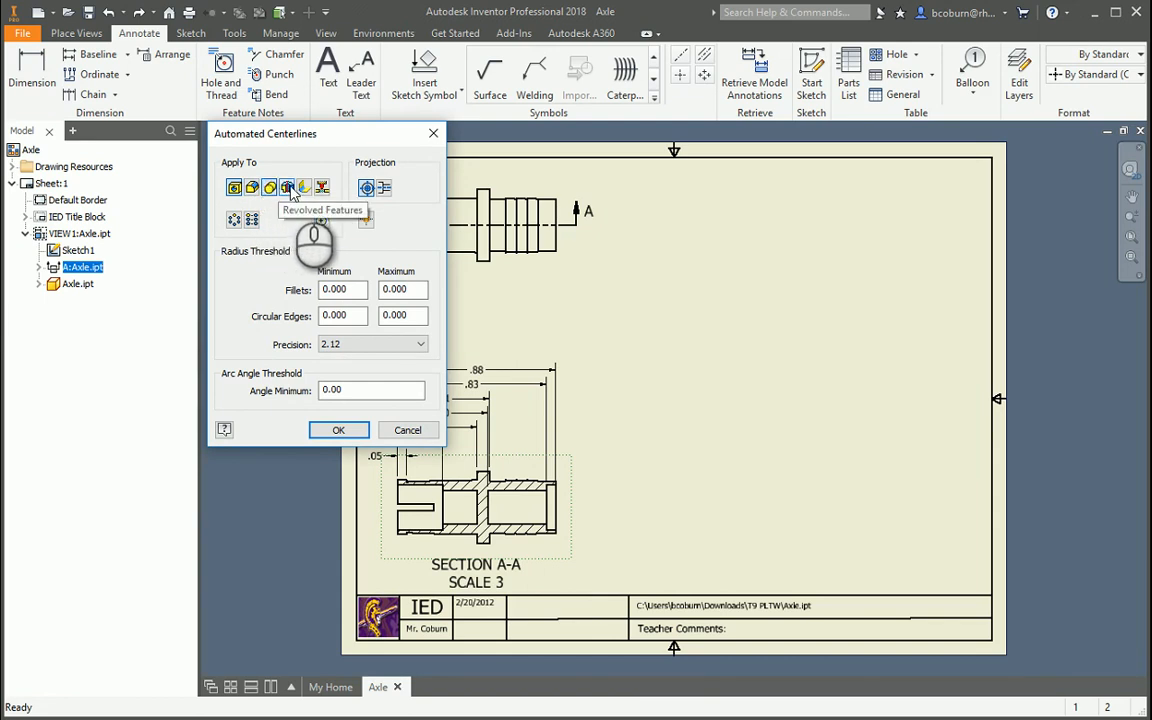
left_click(288, 188)
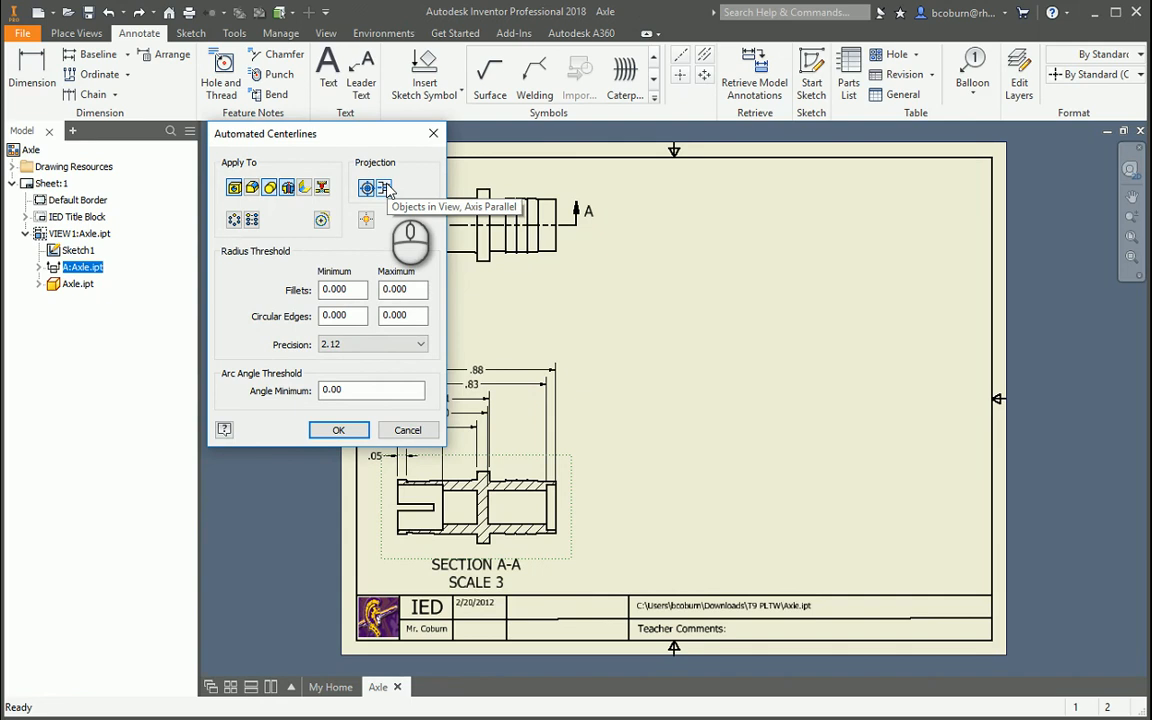
left_click(338, 430)
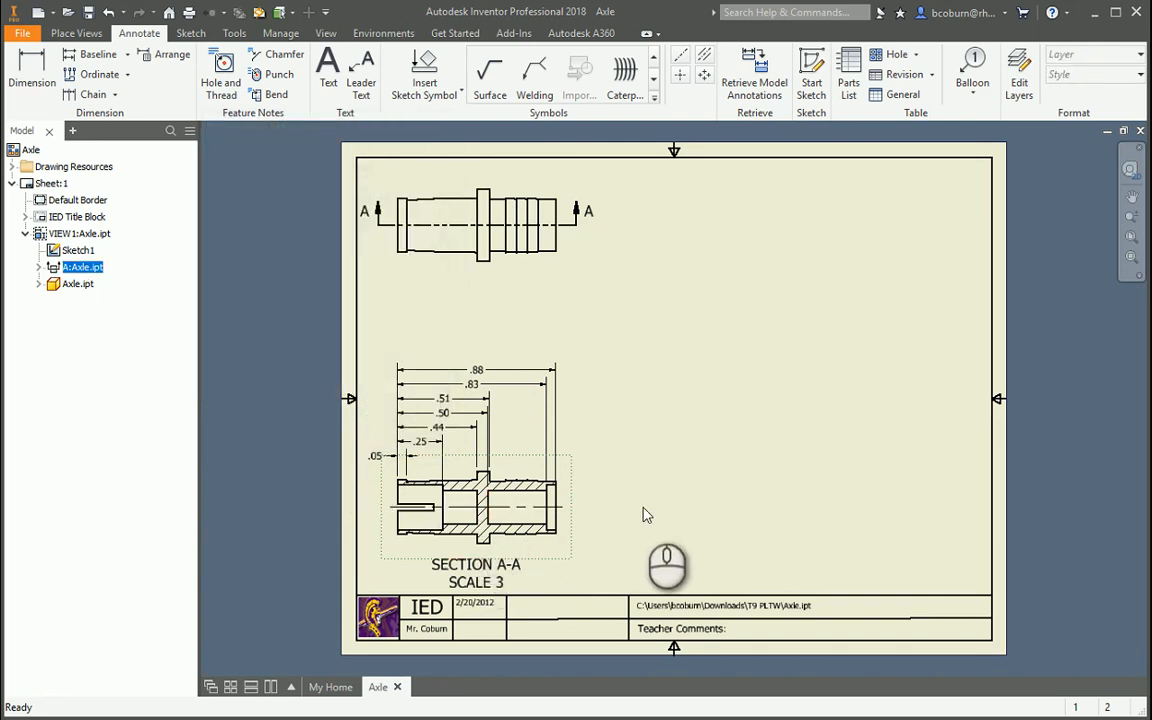
Extend the horizontal centerline of section A-A farther beyond both the right and left ends of the axle.
scroll(623, 519, "down", 3)
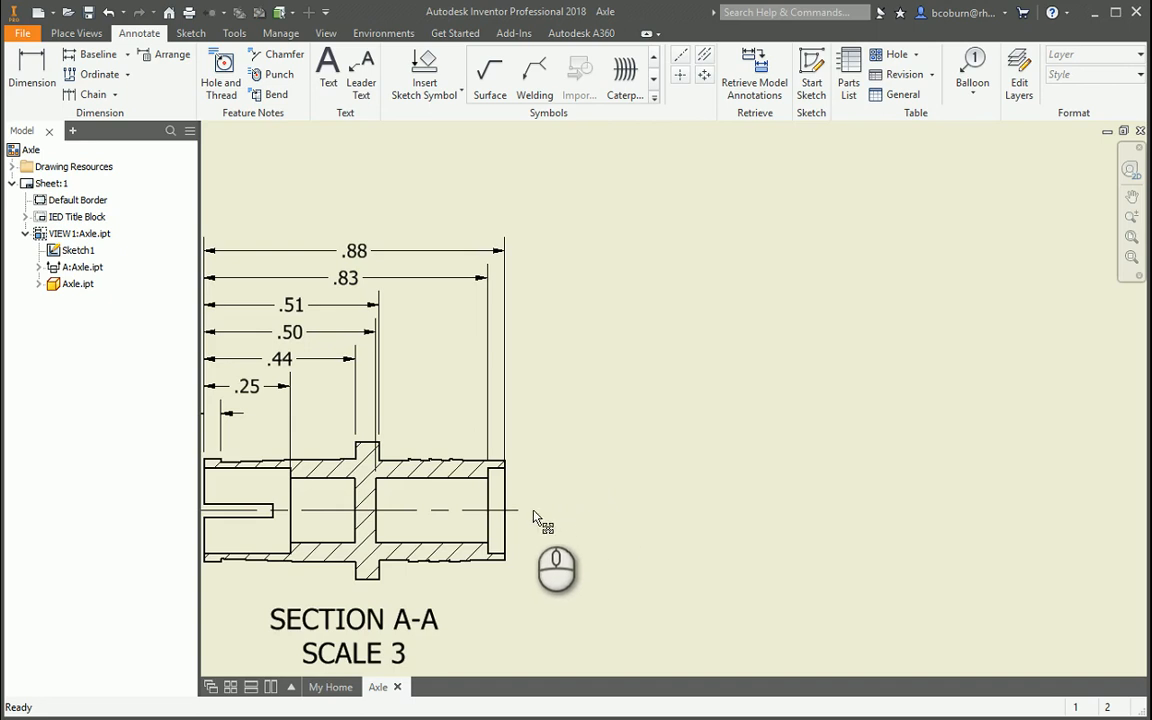
left_click_drag(518, 510, 539, 510)
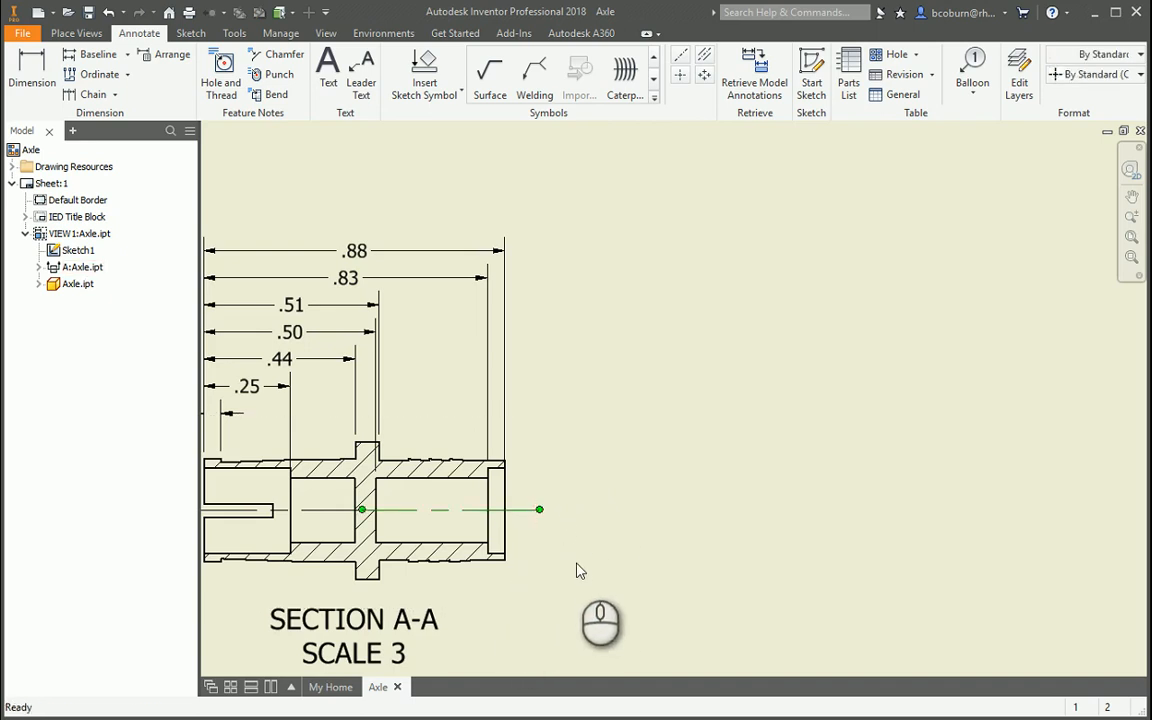
middle_click_drag(577, 560, 676, 522)
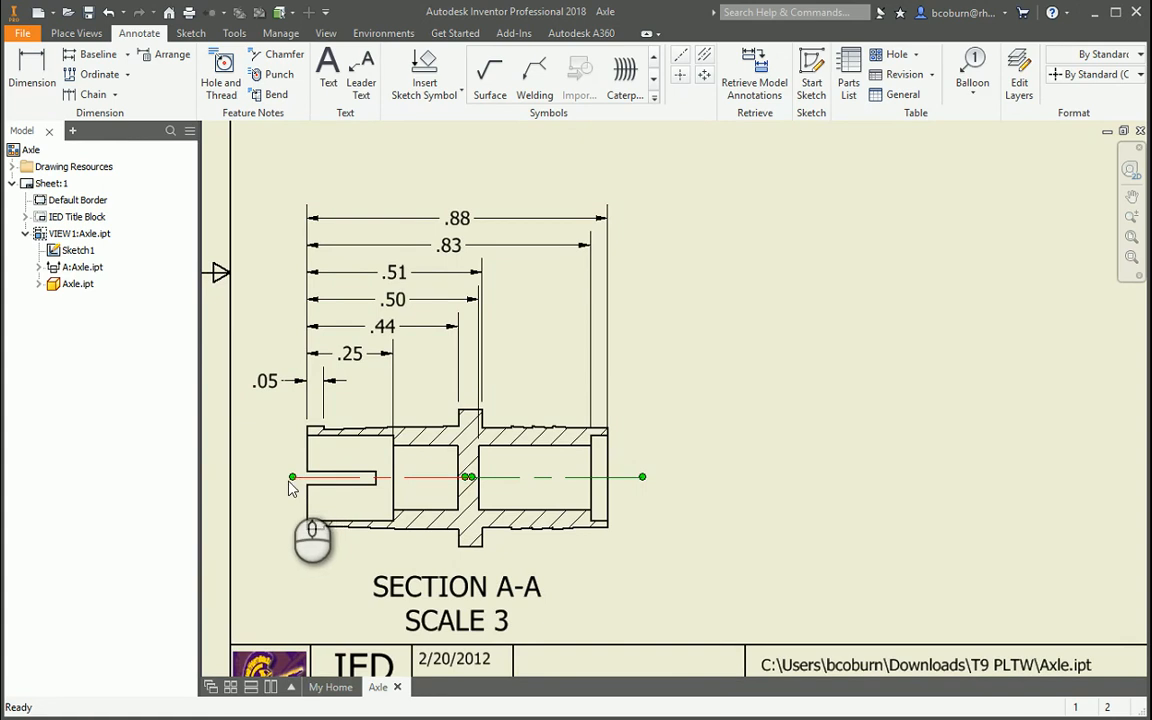
left_click_drag(292, 477, 277, 477)
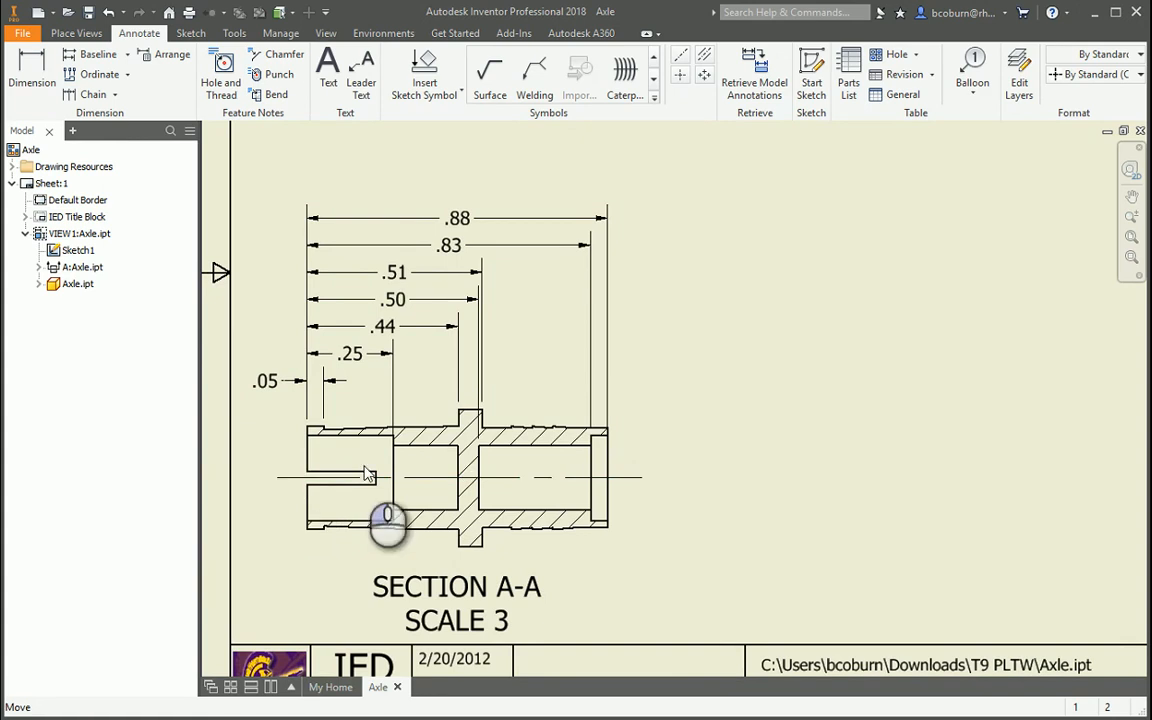
left_click(367, 474)
Create two projected views from section A-A: an isometric in the sheet's upper-right area and an end view directly to the section's right.
scroll(785, 433, "up", 2)
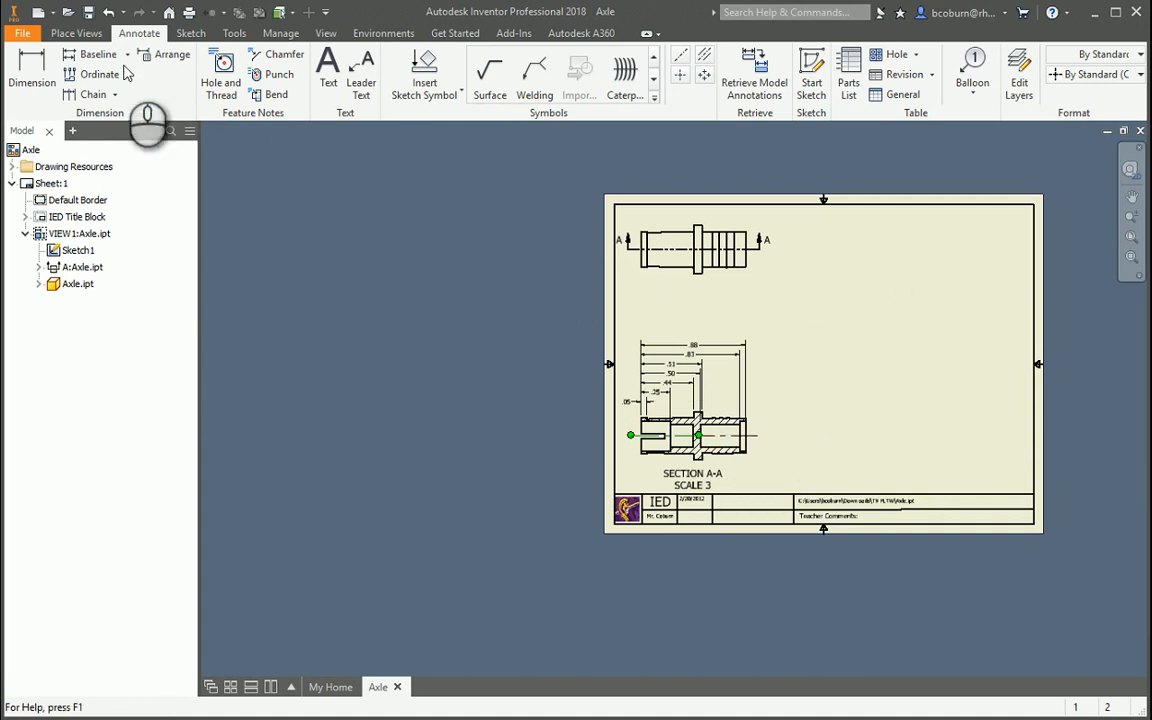
left_click(78, 33)
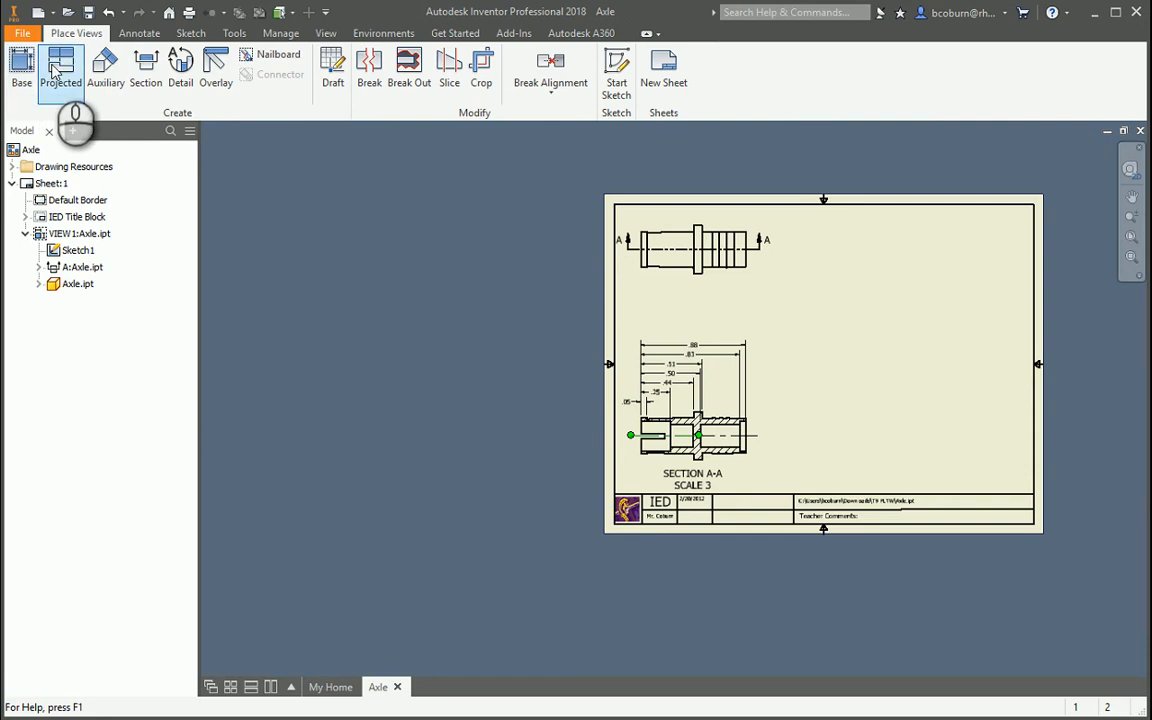
left_click(55, 70)
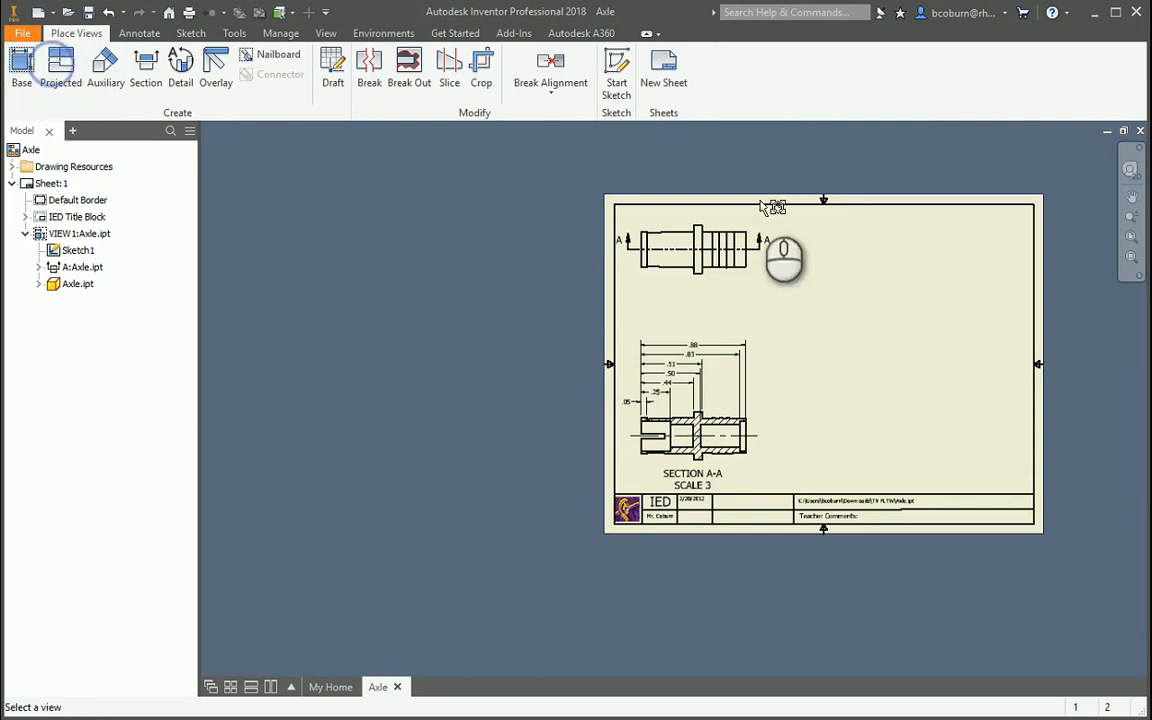
left_click(758, 420)
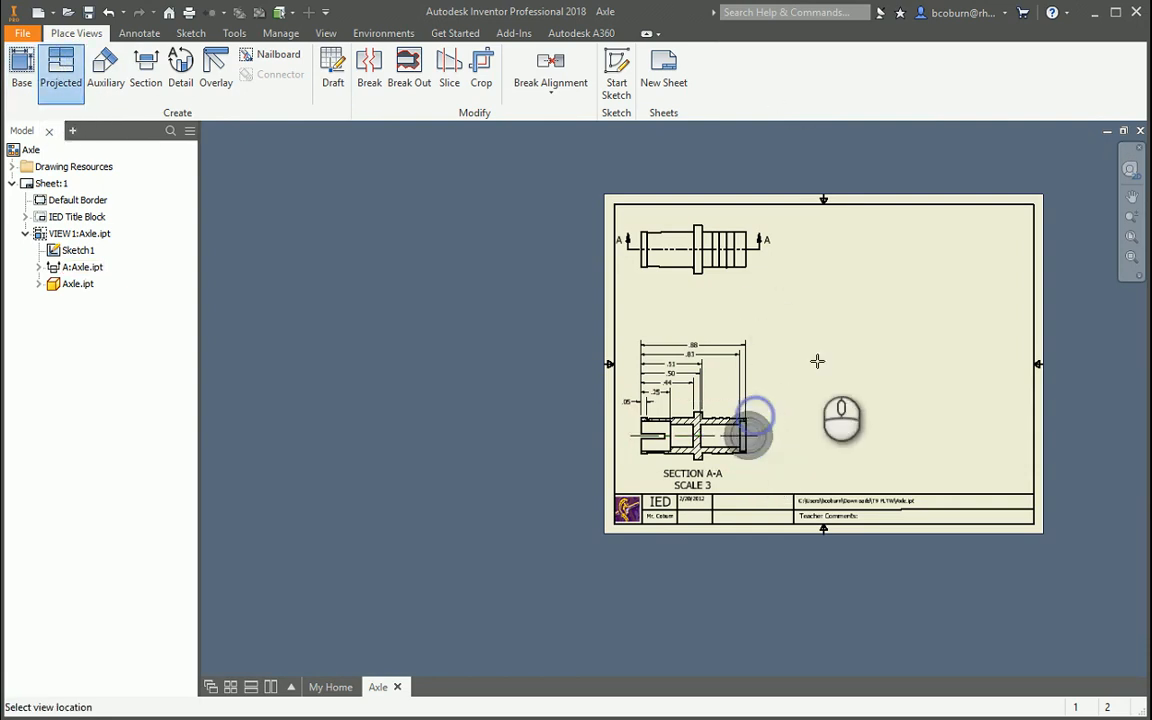
left_click(967, 257)
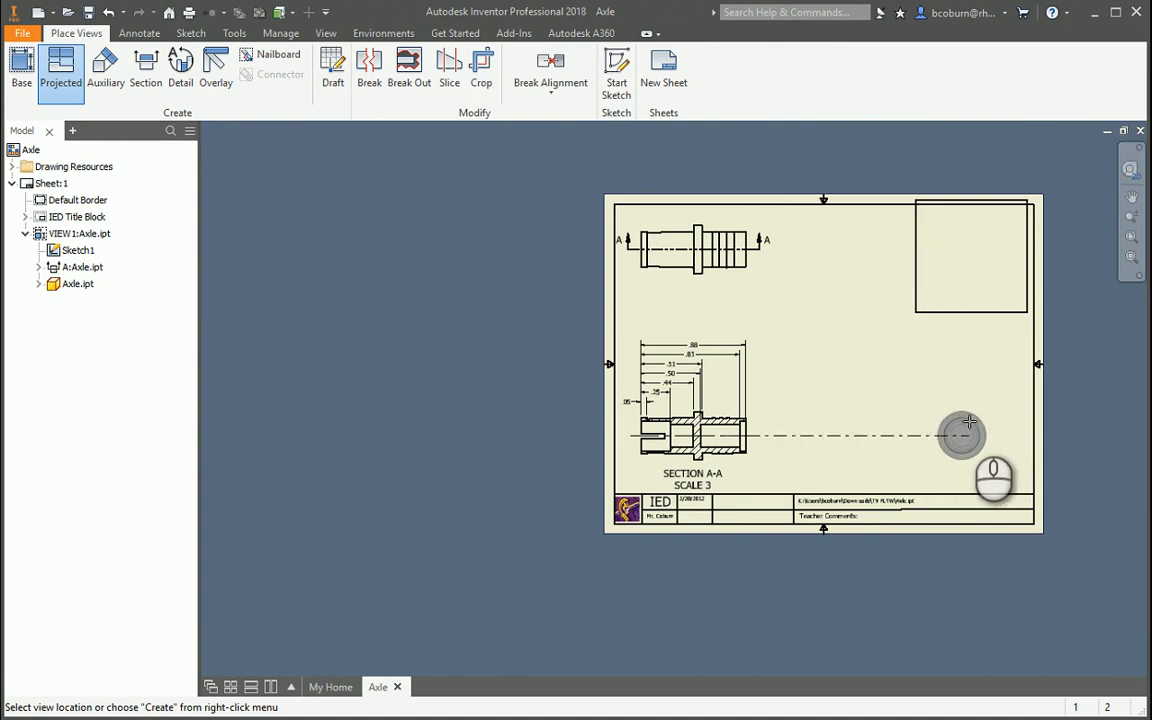
left_click(968, 422)
right_click(968, 422)
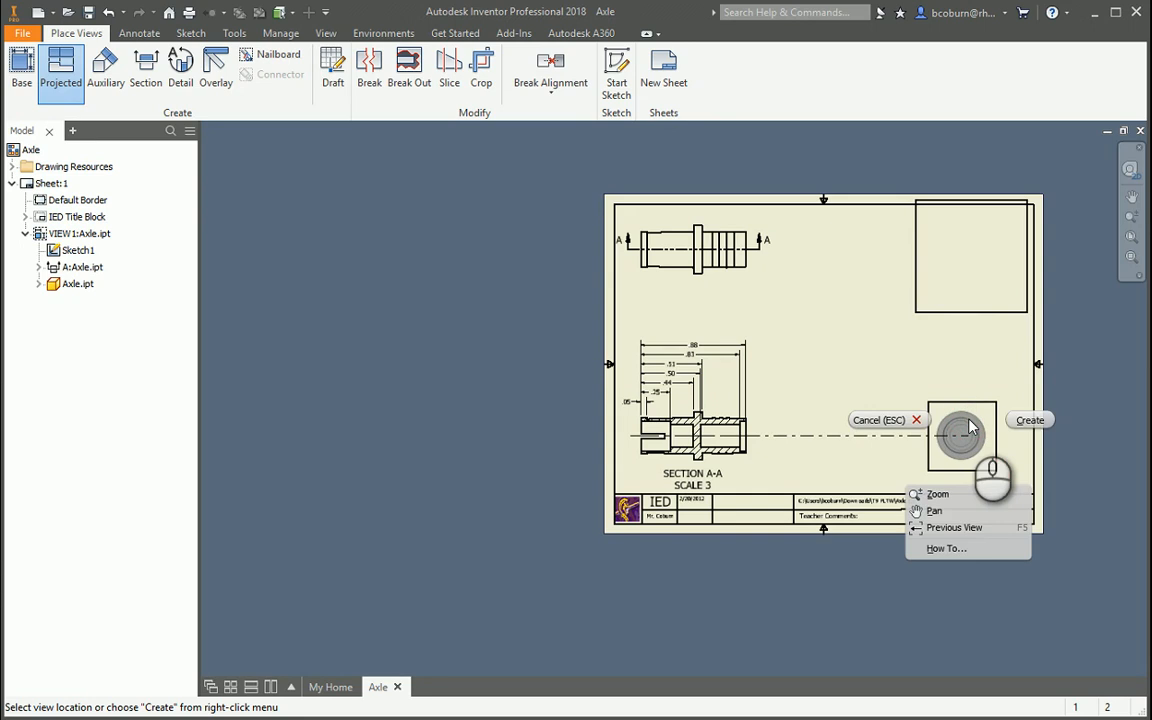
left_click(1020, 420)
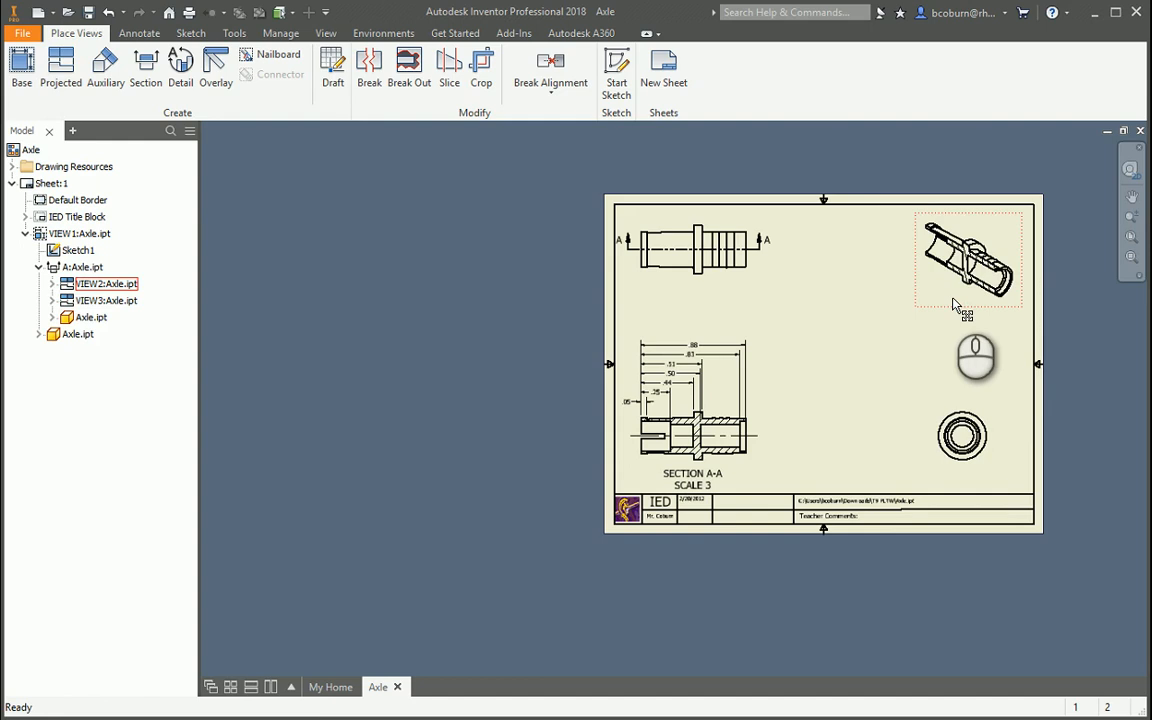
Detach the isometric view's style and scale from its base, then make it shaded at scale 2.
left_click(953, 304)
right_click(951, 298)
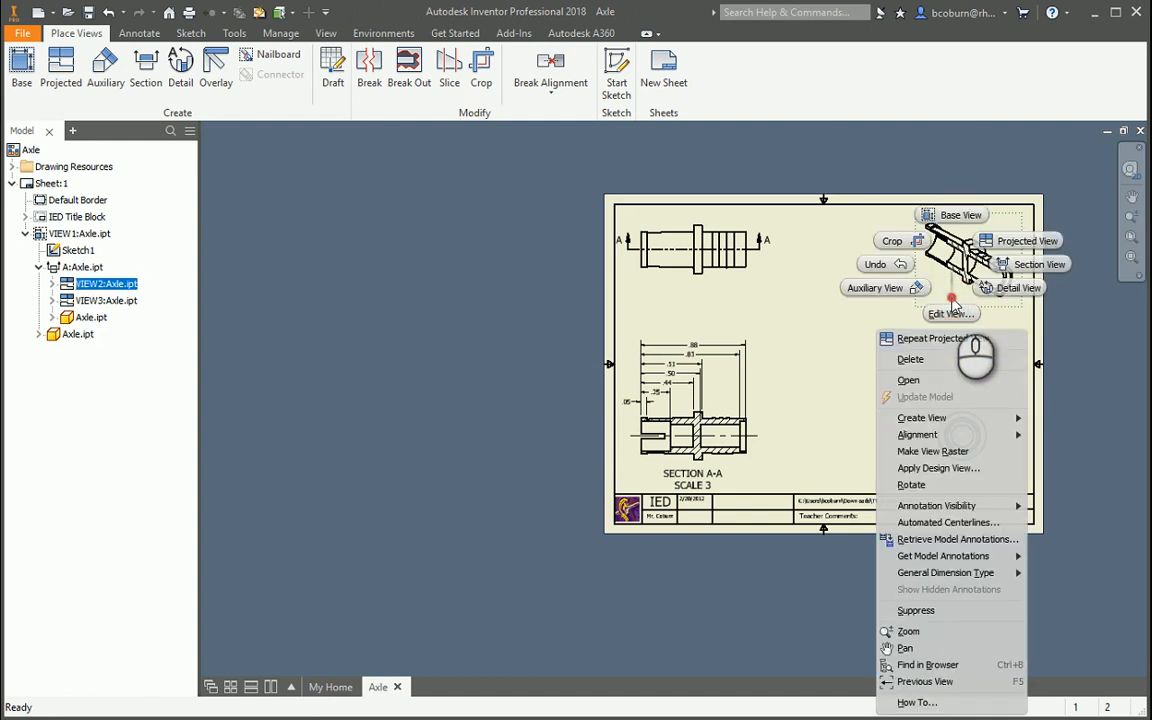
left_click(955, 311)
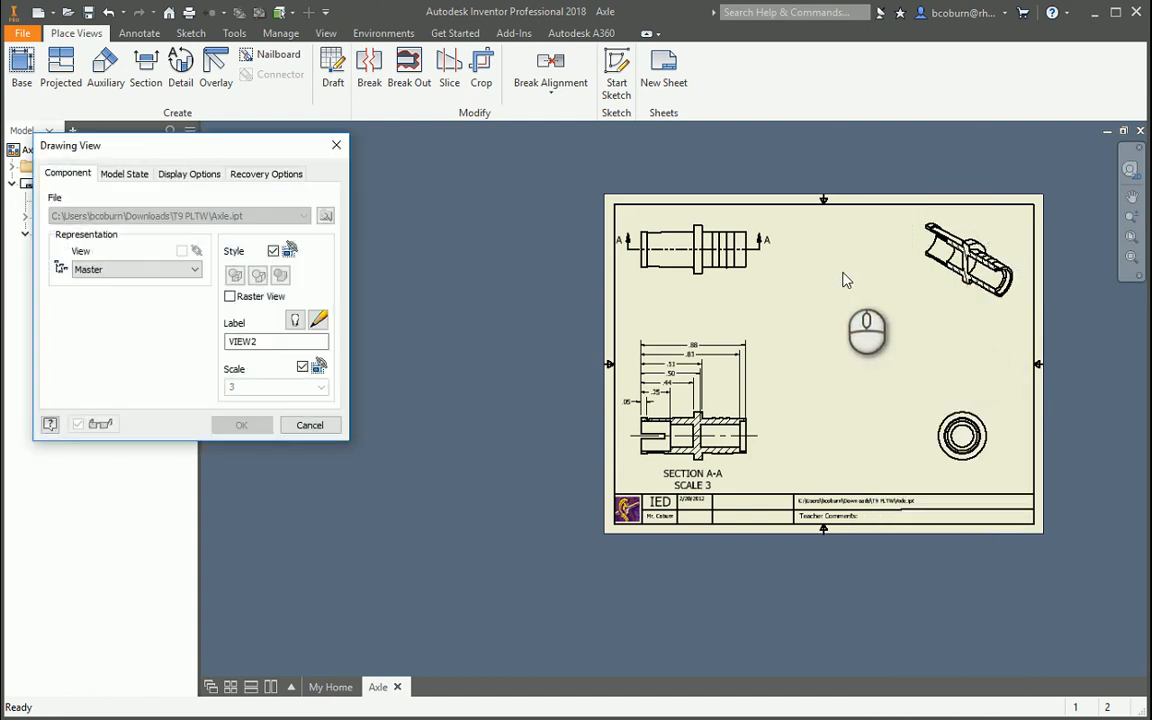
left_click(273, 251)
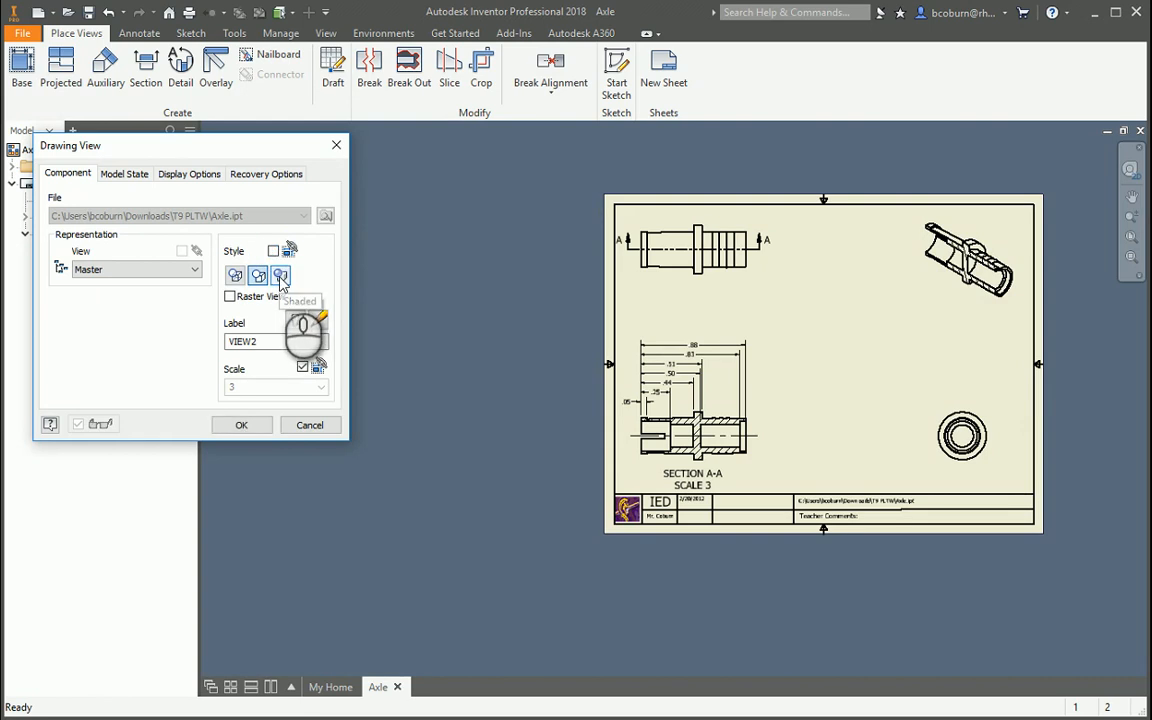
left_click(303, 367)
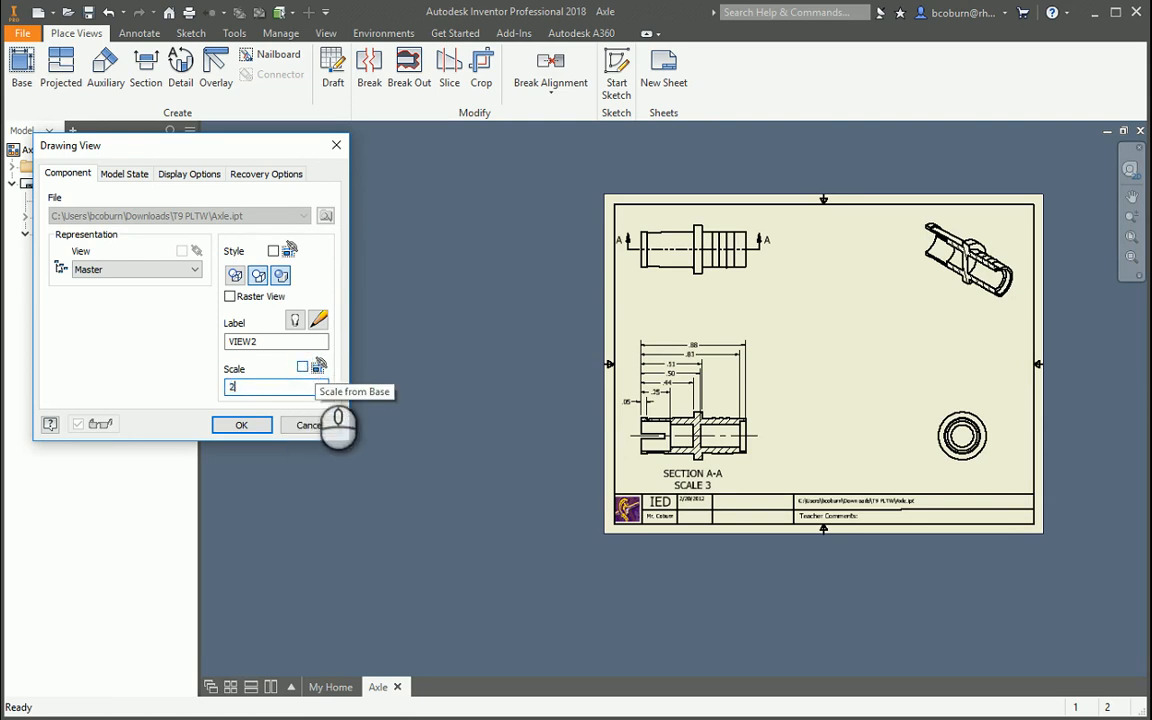
key("Return")
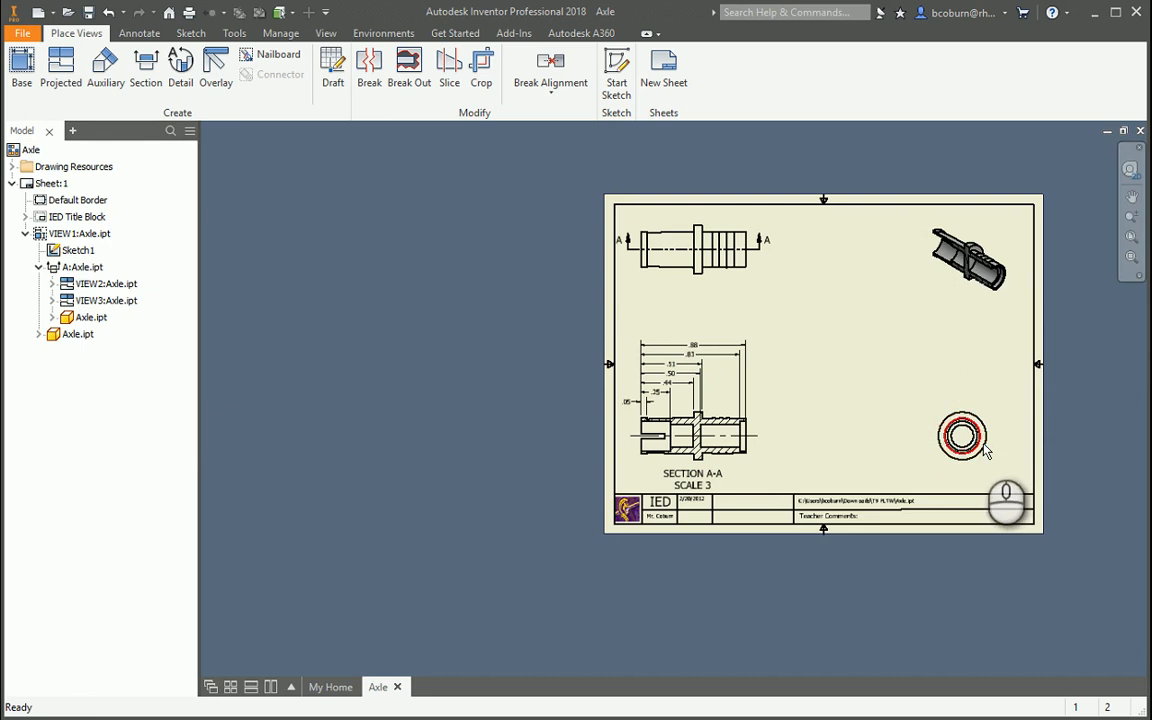
Add a center mark to the concentric circles of the axle's projected end view.
left_click(136, 33)
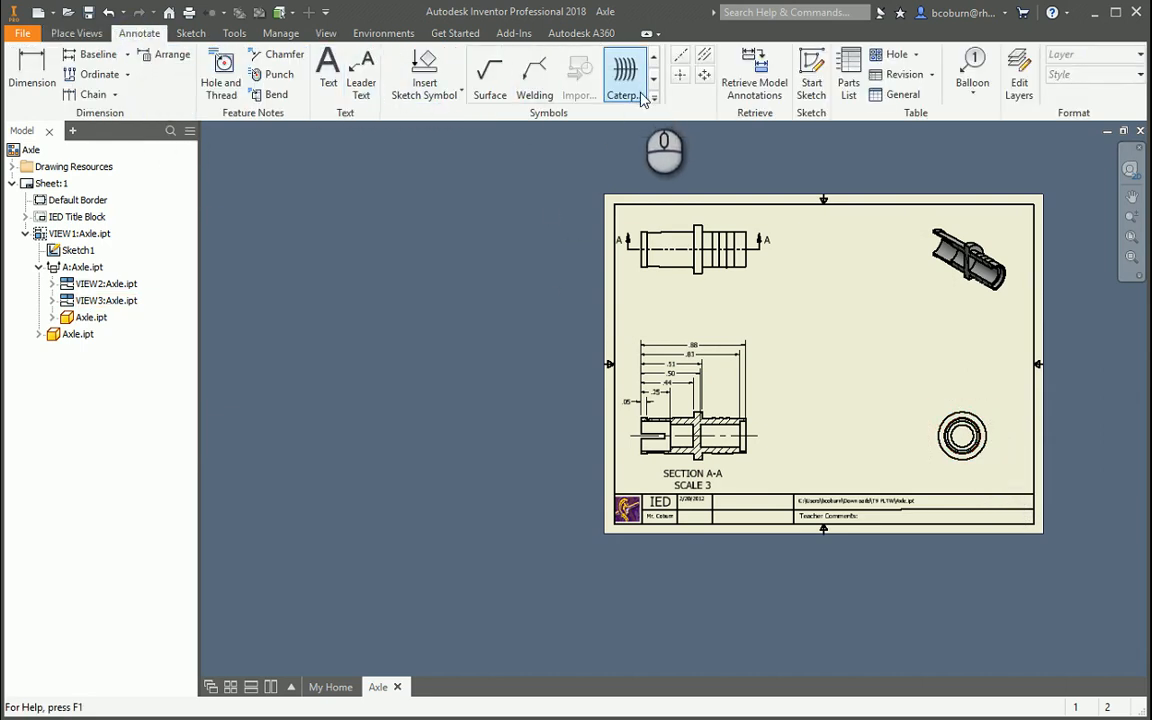
left_click(680, 74)
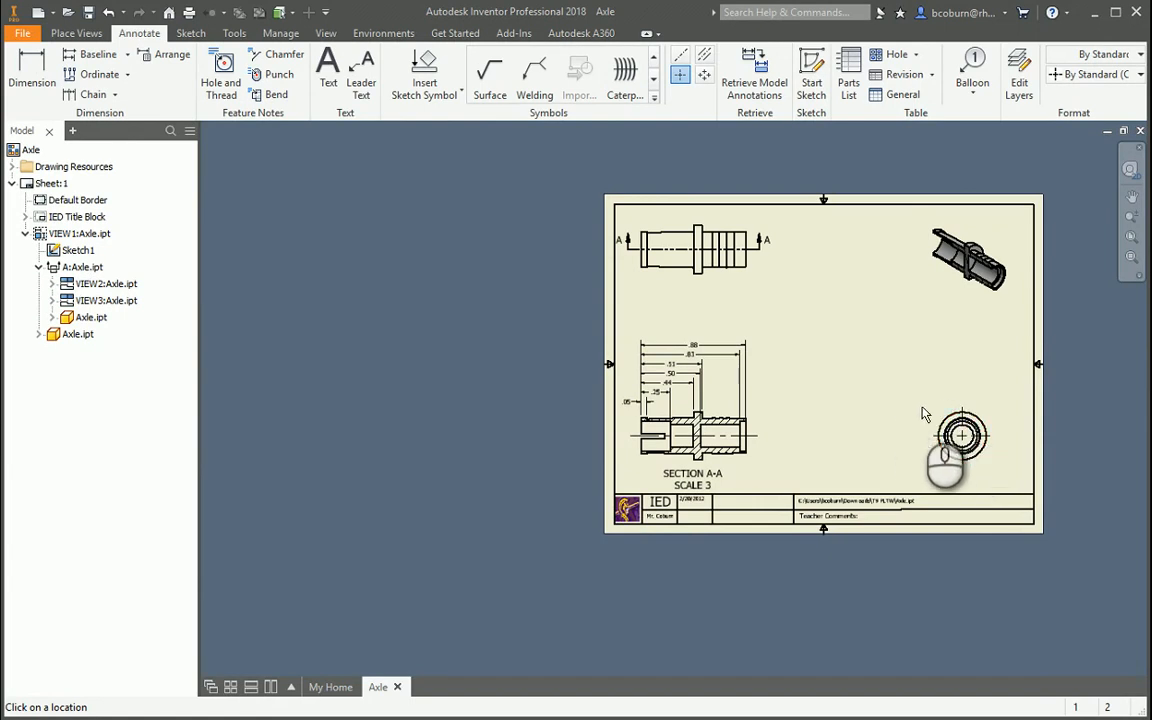
scroll(1010, 408, "down", 3)
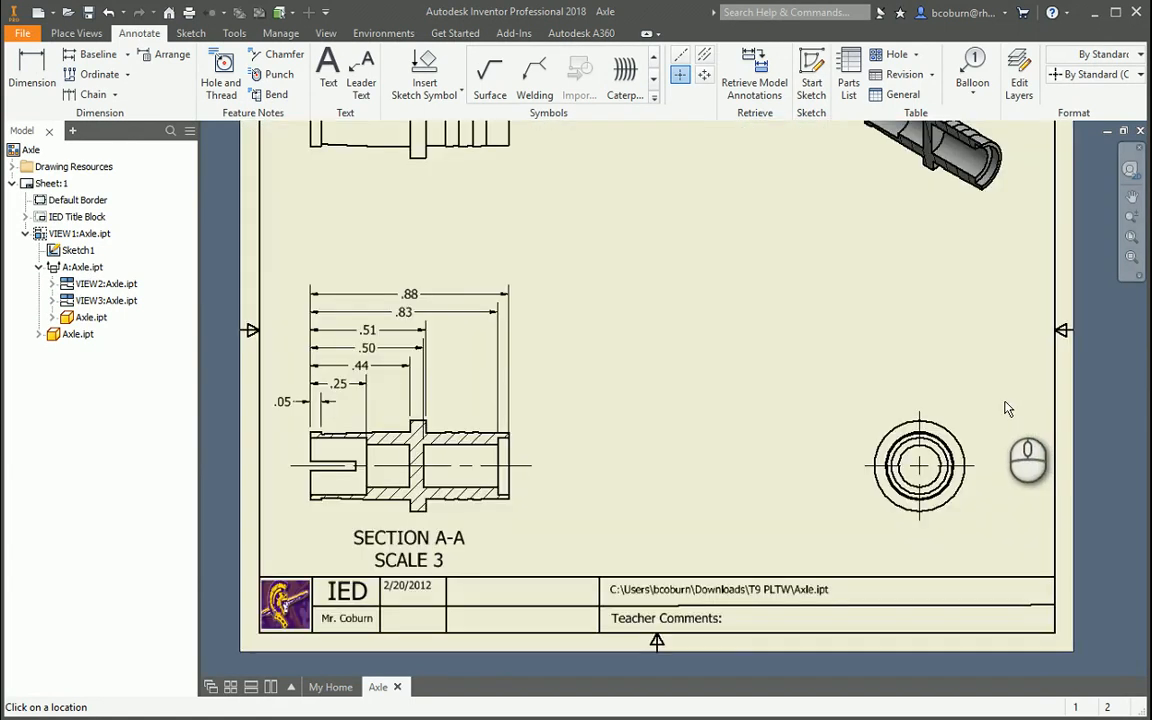
scroll(880, 368, "up", 2)
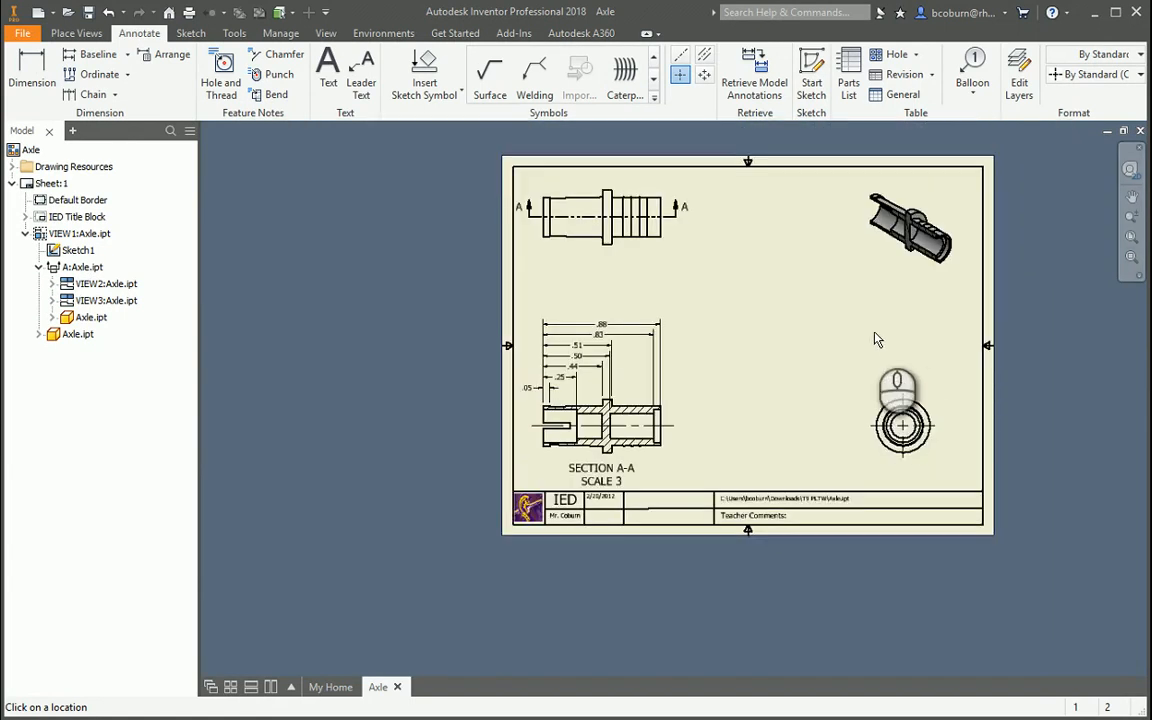
Place a new front base view of Axle.ipt at scale 3 with hidden lines in the middle of the sheet.
left_click(76, 33)
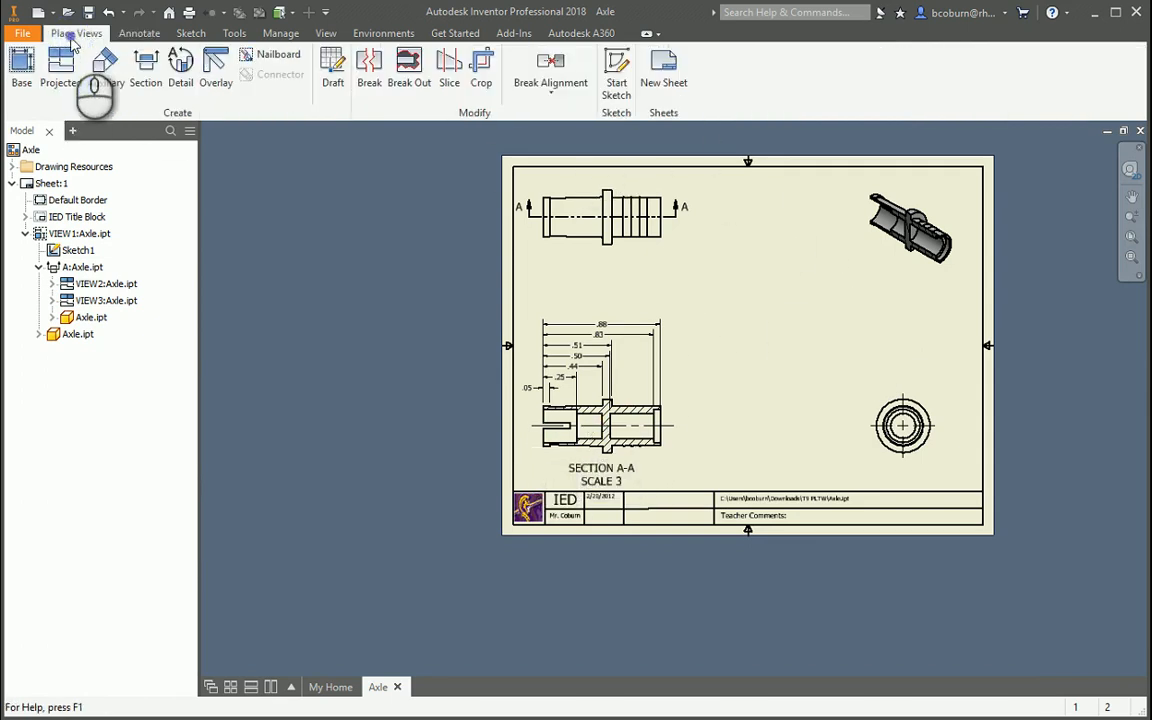
left_click(20, 75)
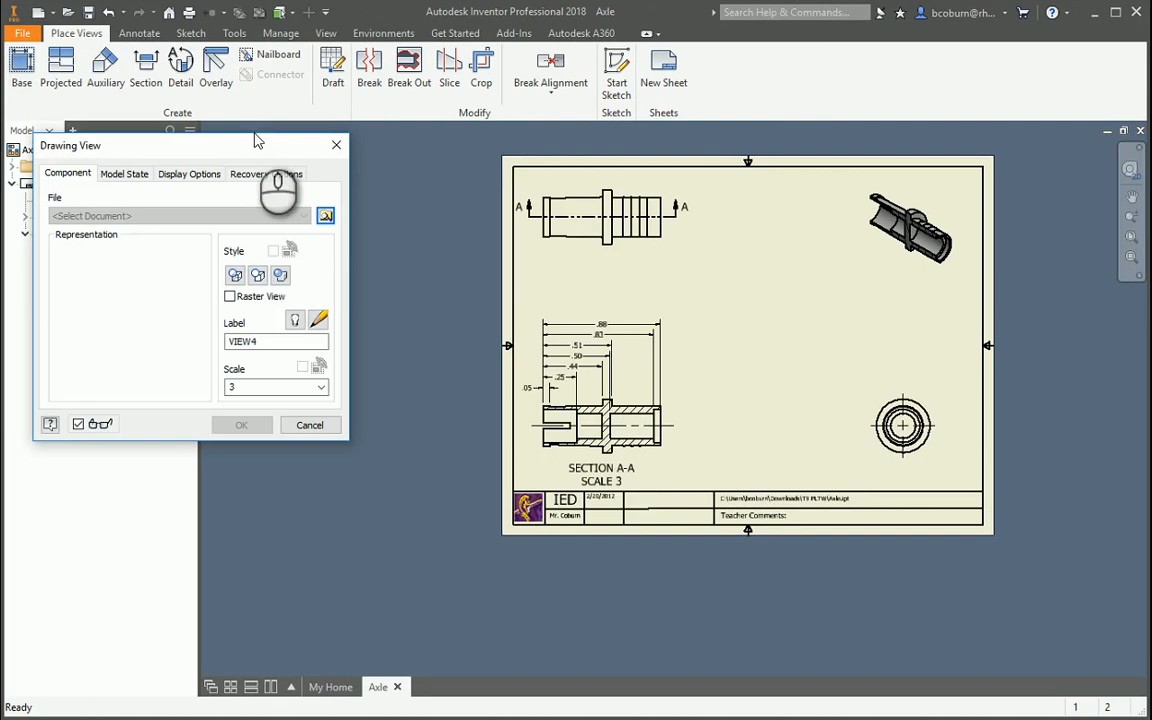
left_click(326, 217)
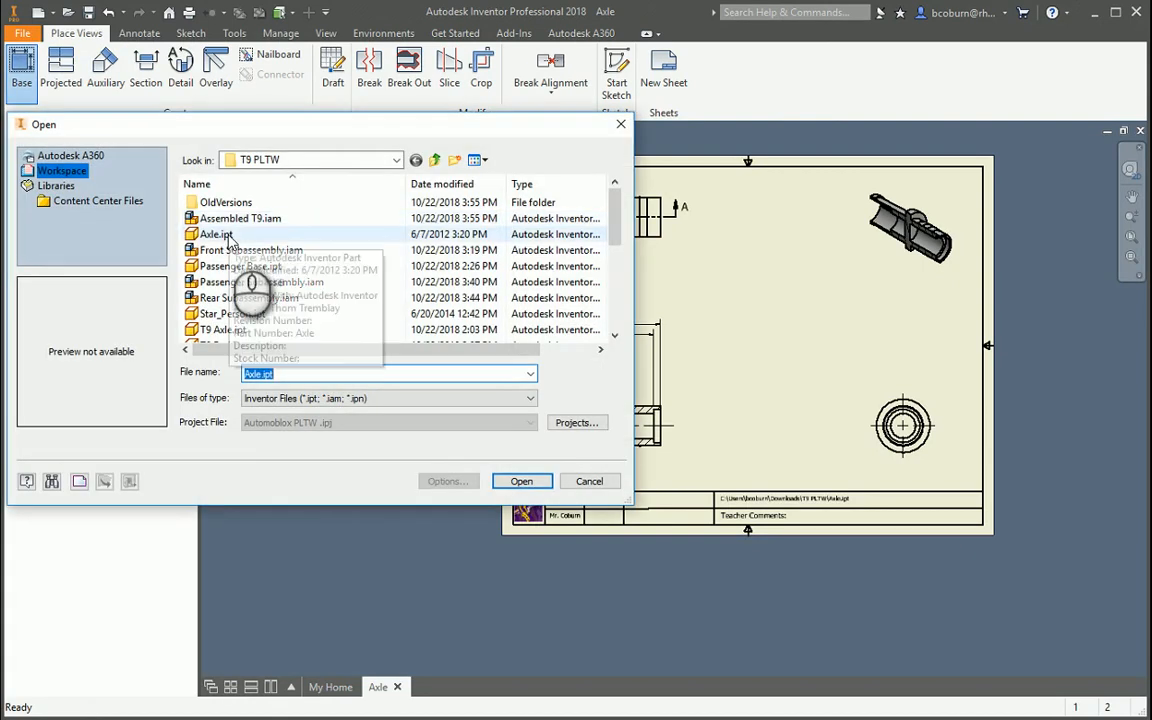
left_click(226, 237)
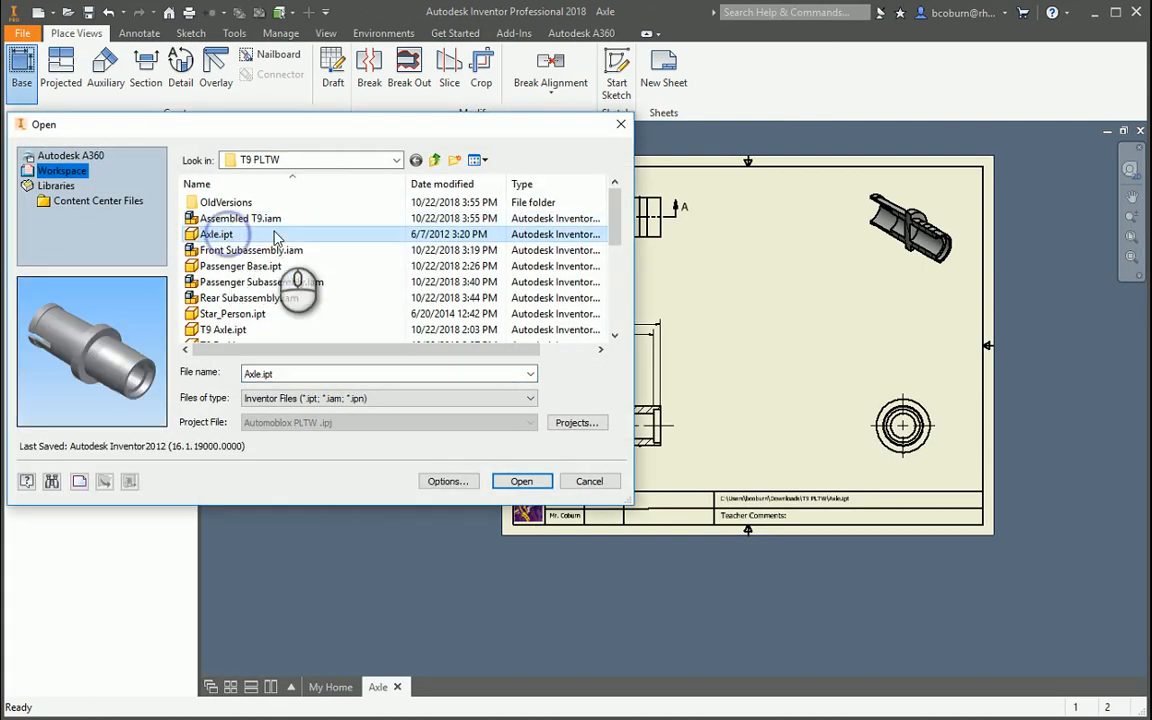
left_click(520, 483)
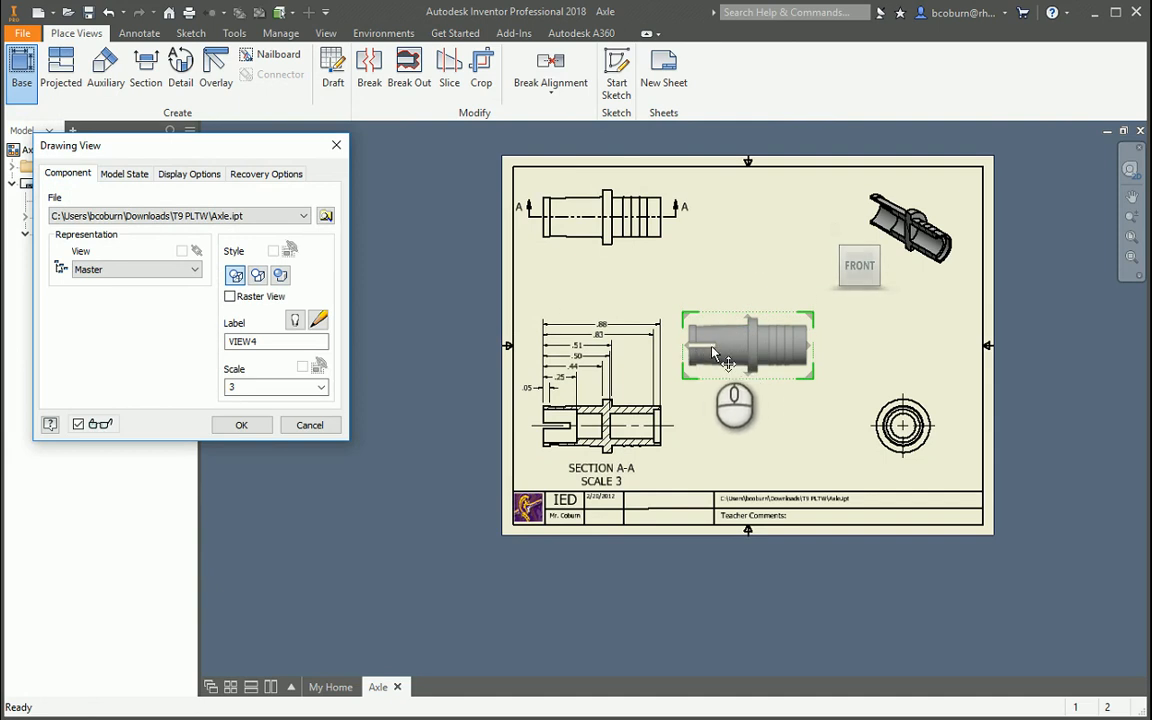
left_click(716, 357)
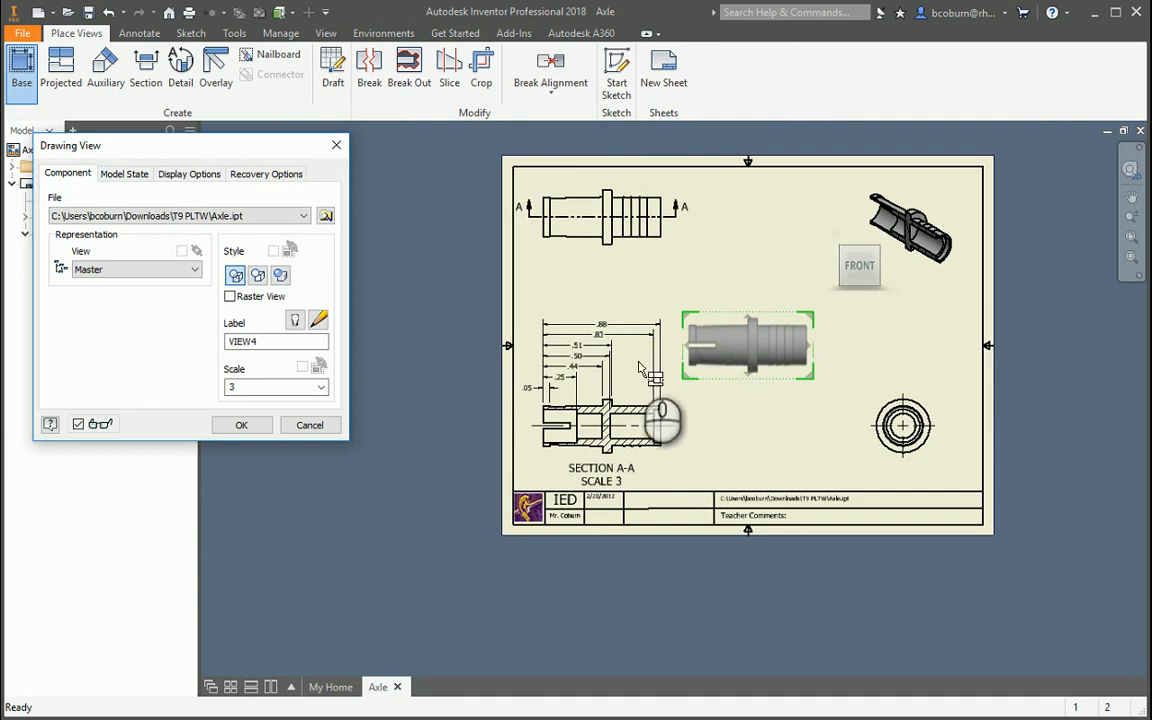
left_click(257, 425)
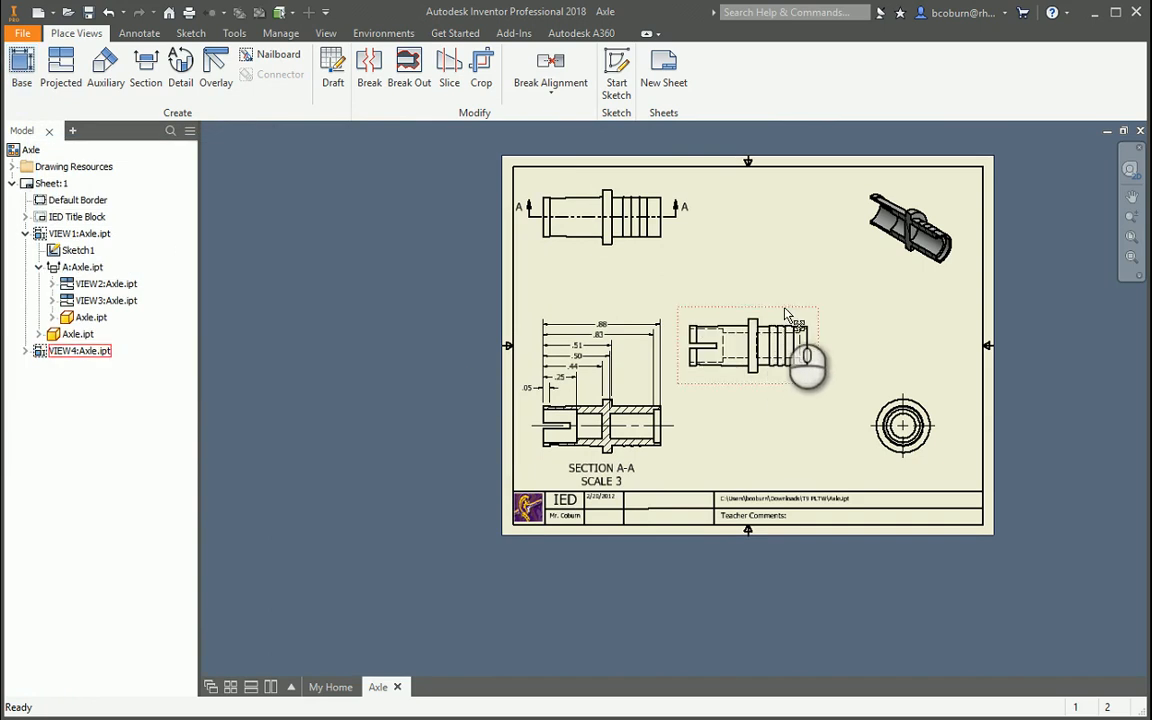
Move the new front view up beside the isometric view and align it horizontally with the original base view.
left_click_drag(786, 315, 811, 229)
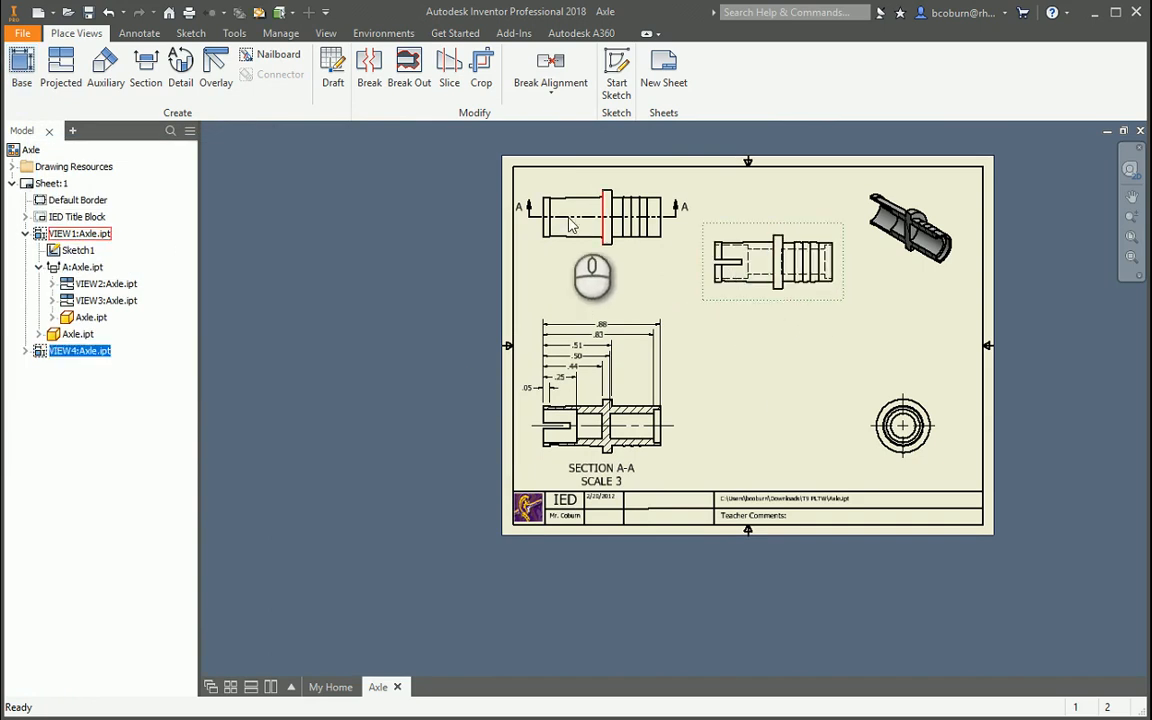
right_click(767, 228)
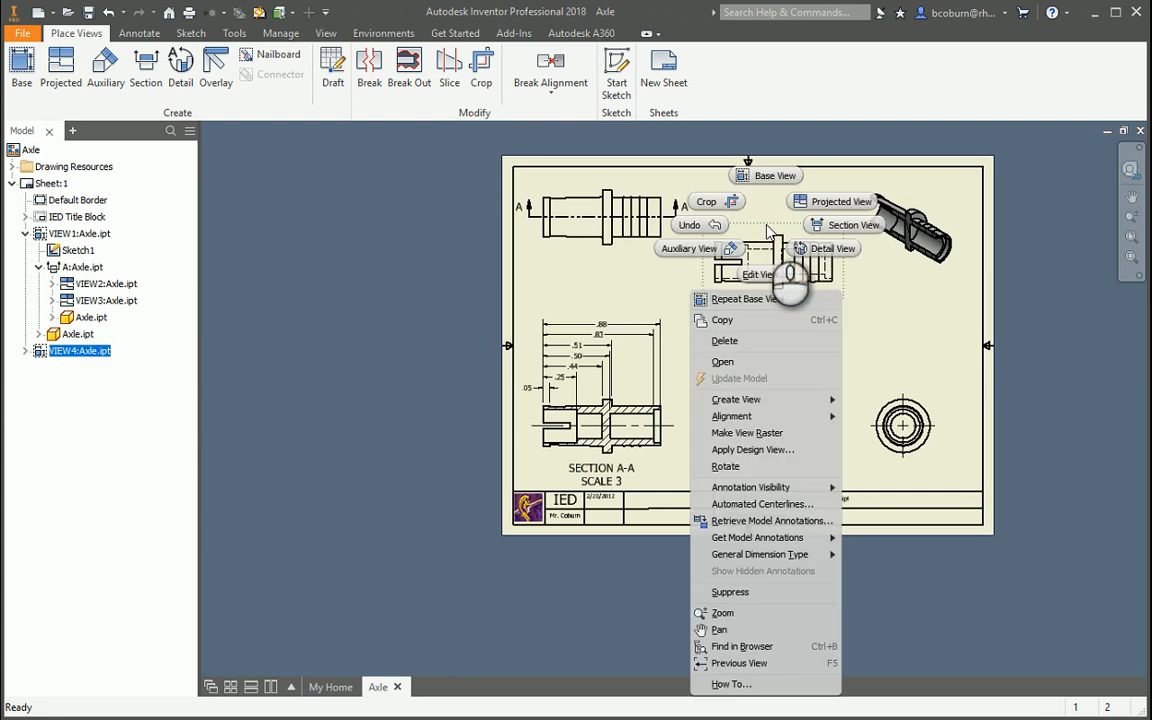
mouse_move(790, 418)
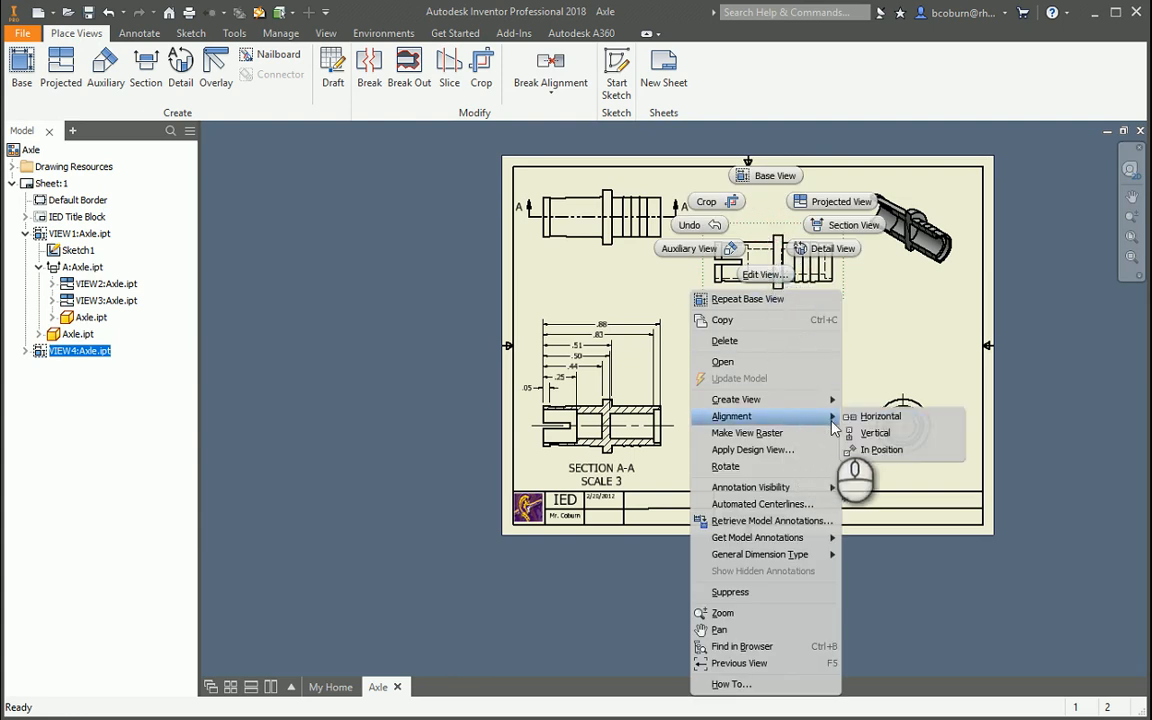
left_click(878, 416)
left_click(647, 212)
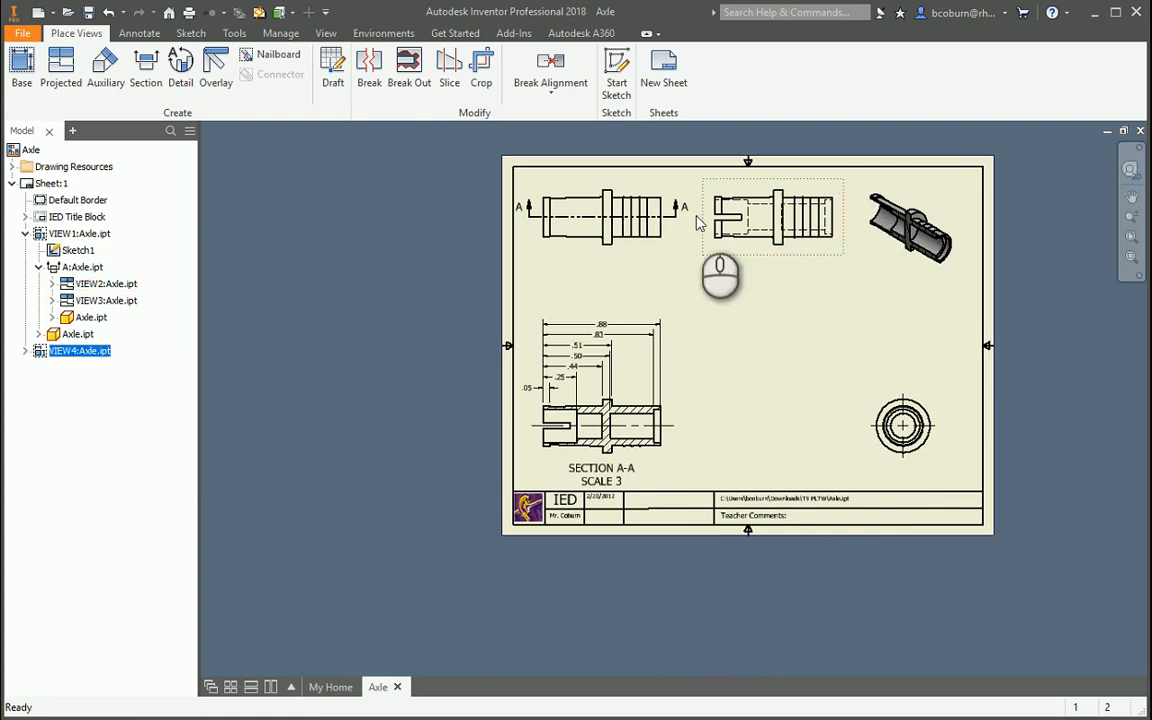
Shift the isometric view and the new front view slightly toward the sheet's right edge, widening the gap from the original base view.
left_click_drag(889, 188, 909, 183)
left_click(845, 239)
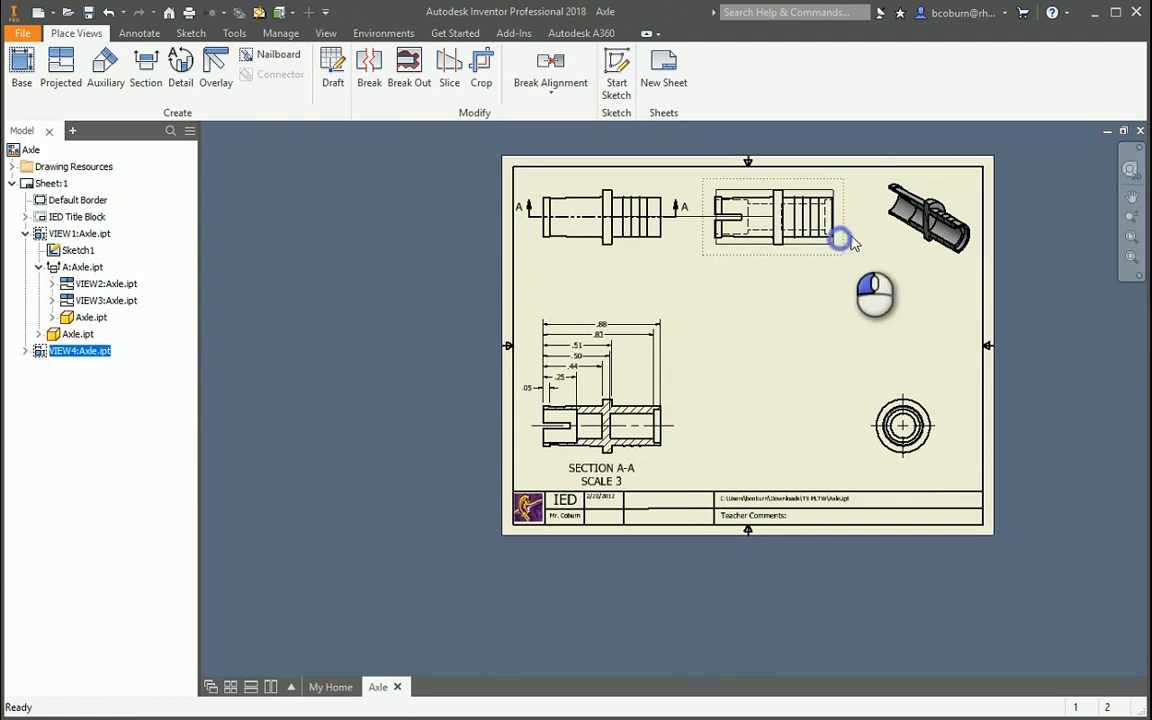
left_click_drag(850, 243, 870, 244)
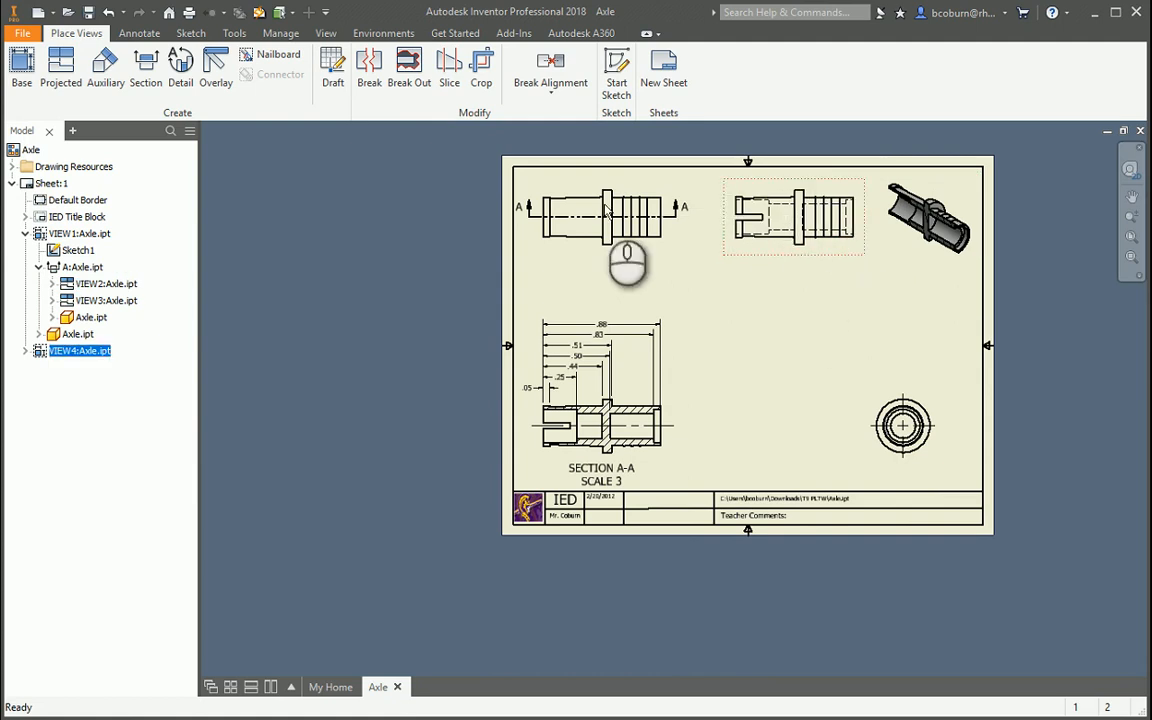
Dimension the slot's length below the new front view, measured from the slot's corner, and its width beside the open end.
left_click(125, 33)
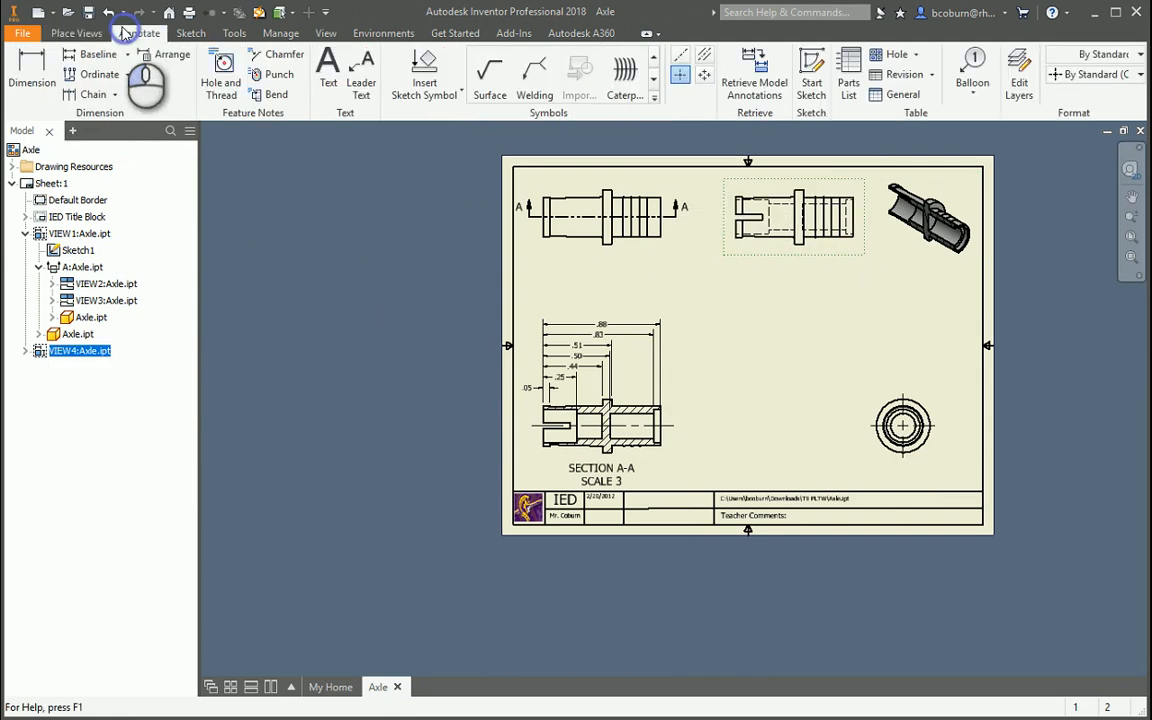
left_click(32, 75)
scroll(720, 232, "down", 3)
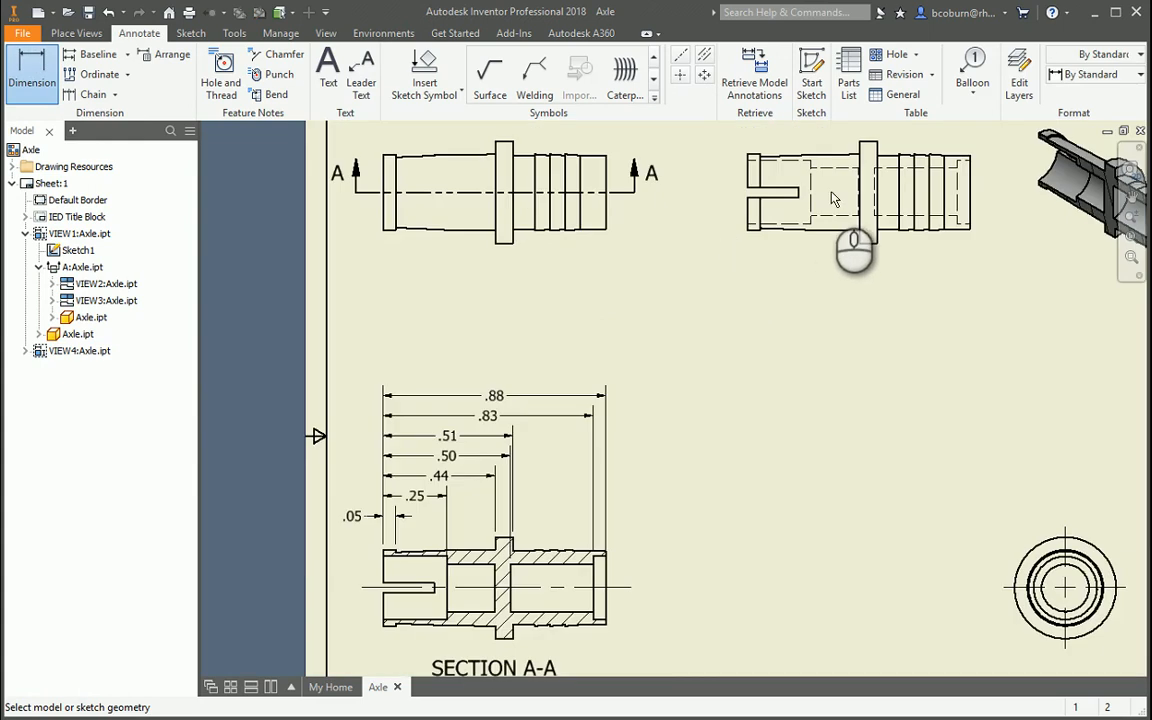
scroll(800, 200, "down", 3)
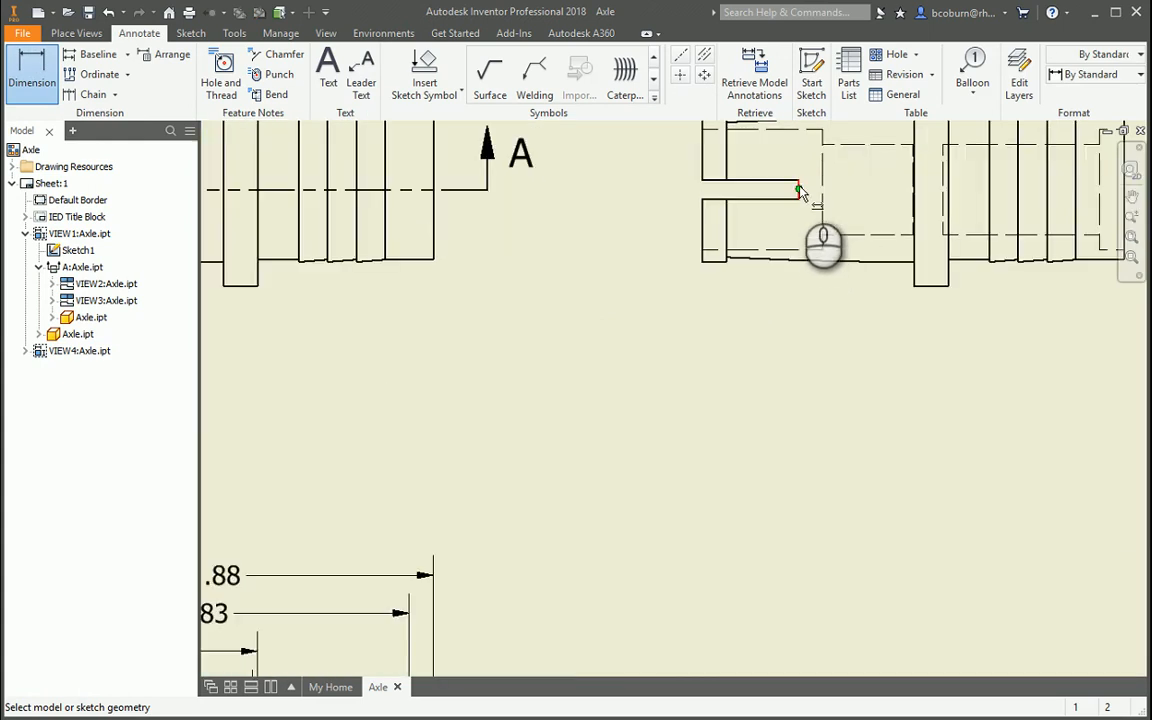
left_click(799, 197)
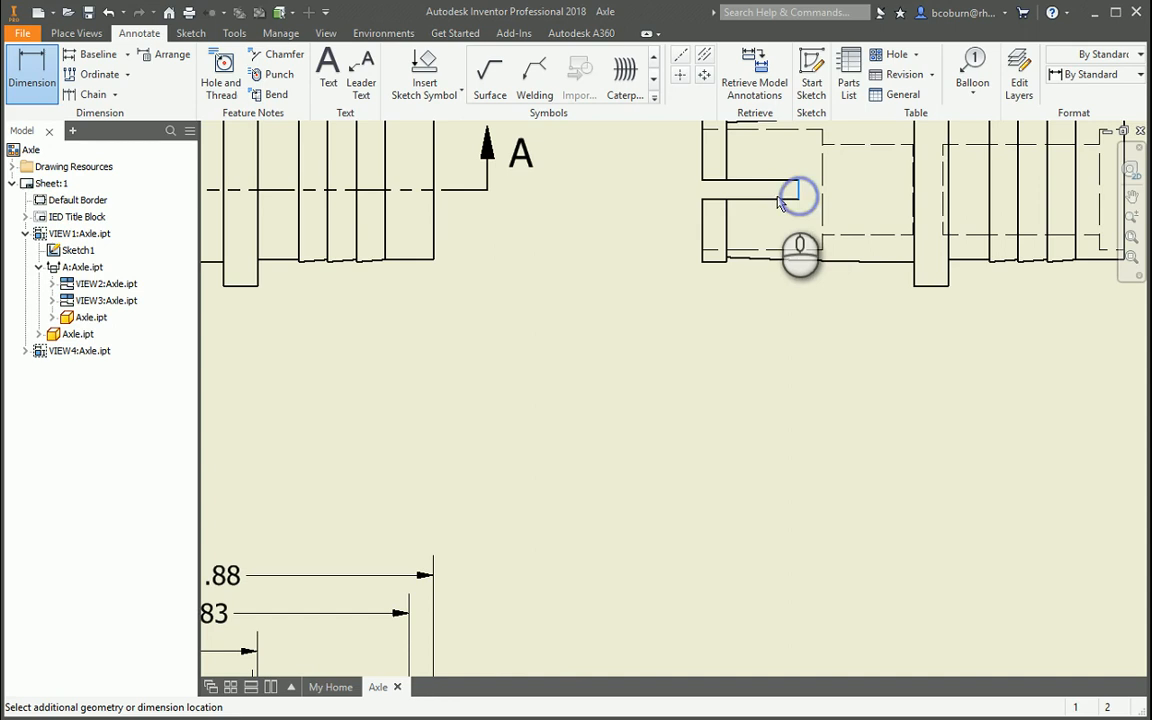
left_click(705, 201)
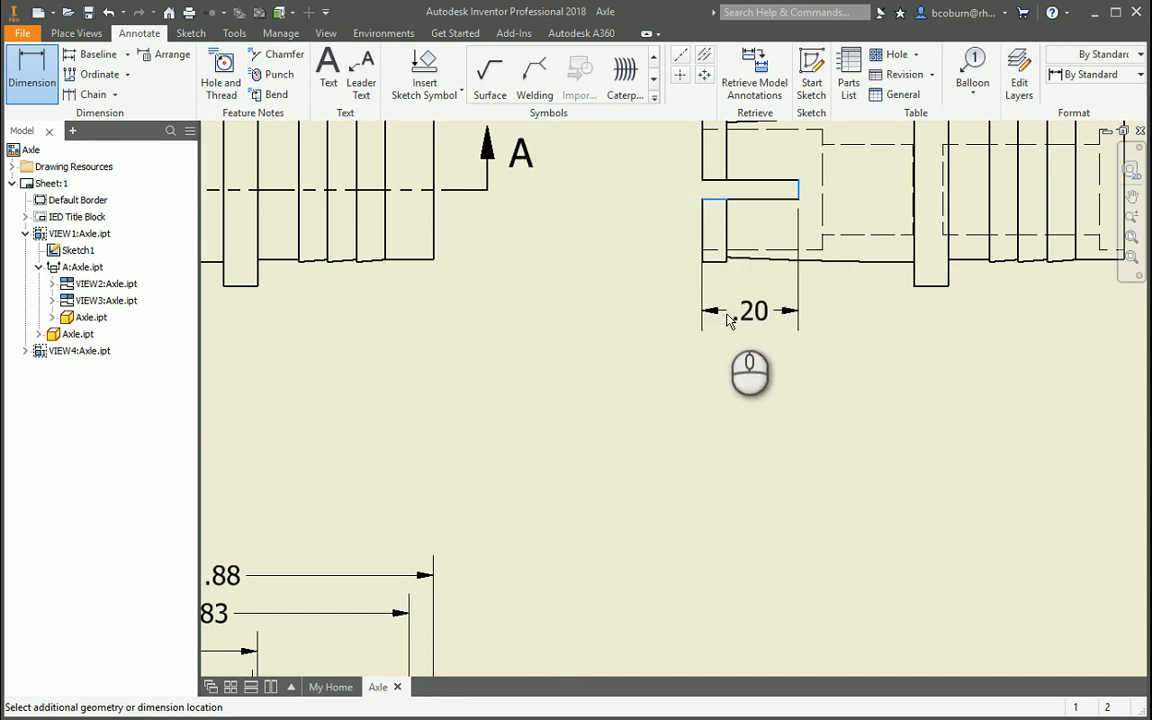
left_click(727, 315)
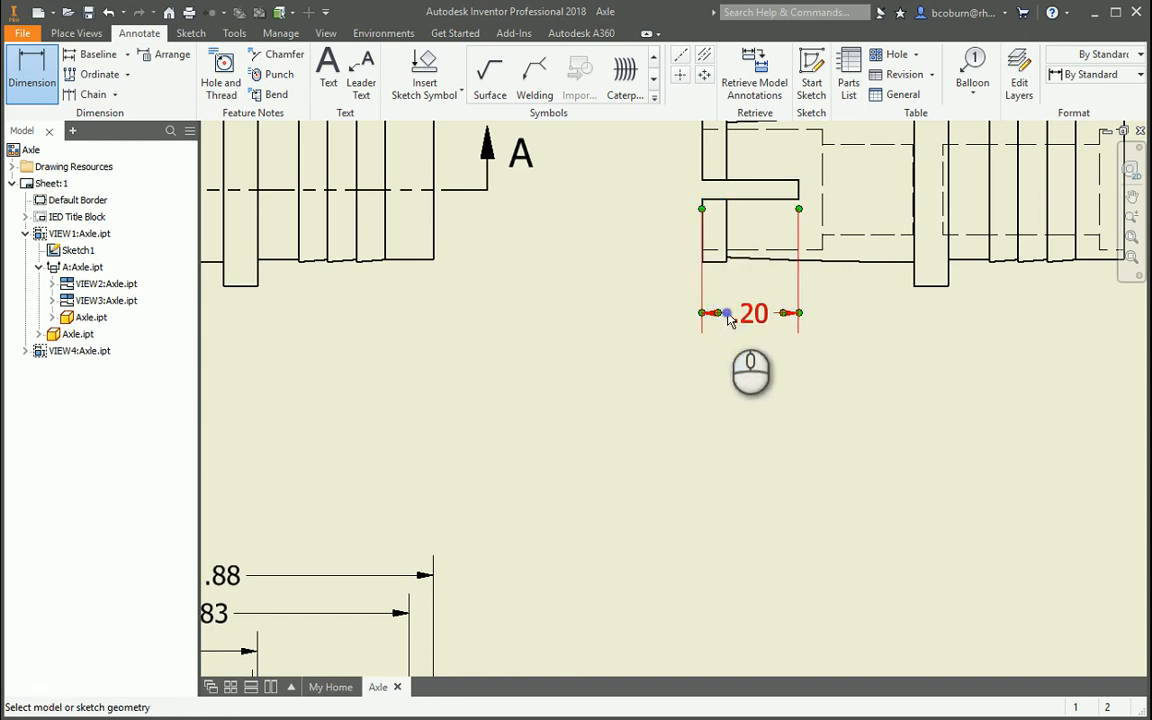
left_click(704, 199)
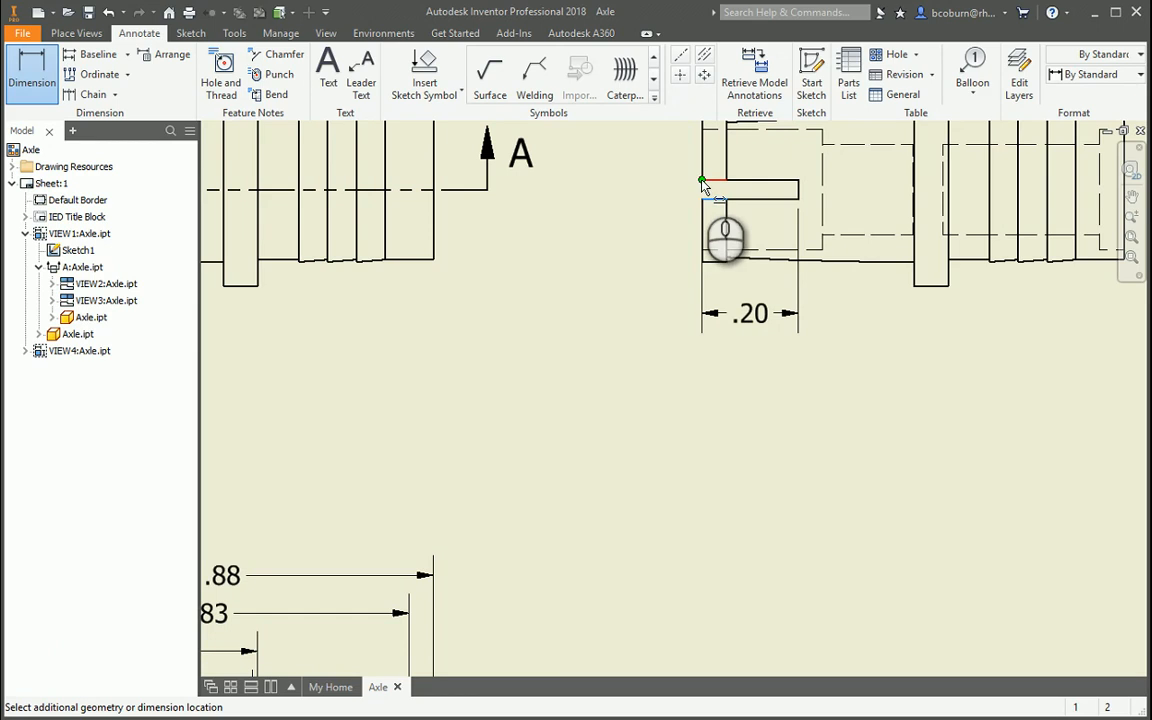
left_click(703, 181)
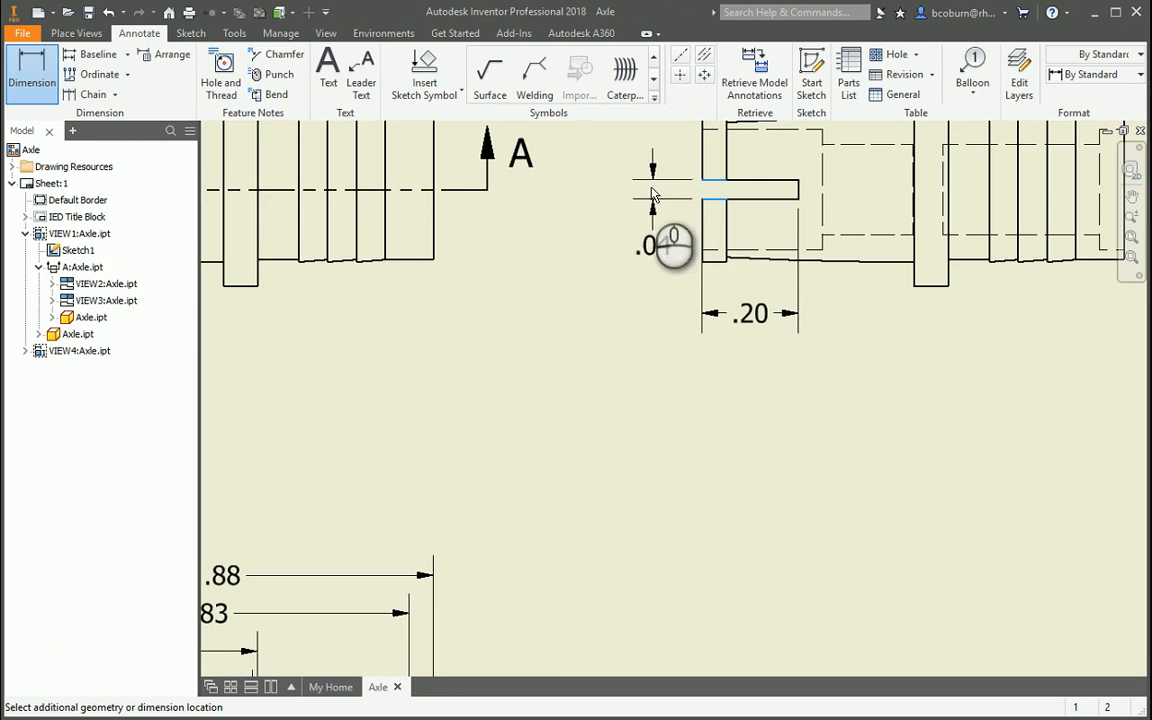
left_click(650, 195)
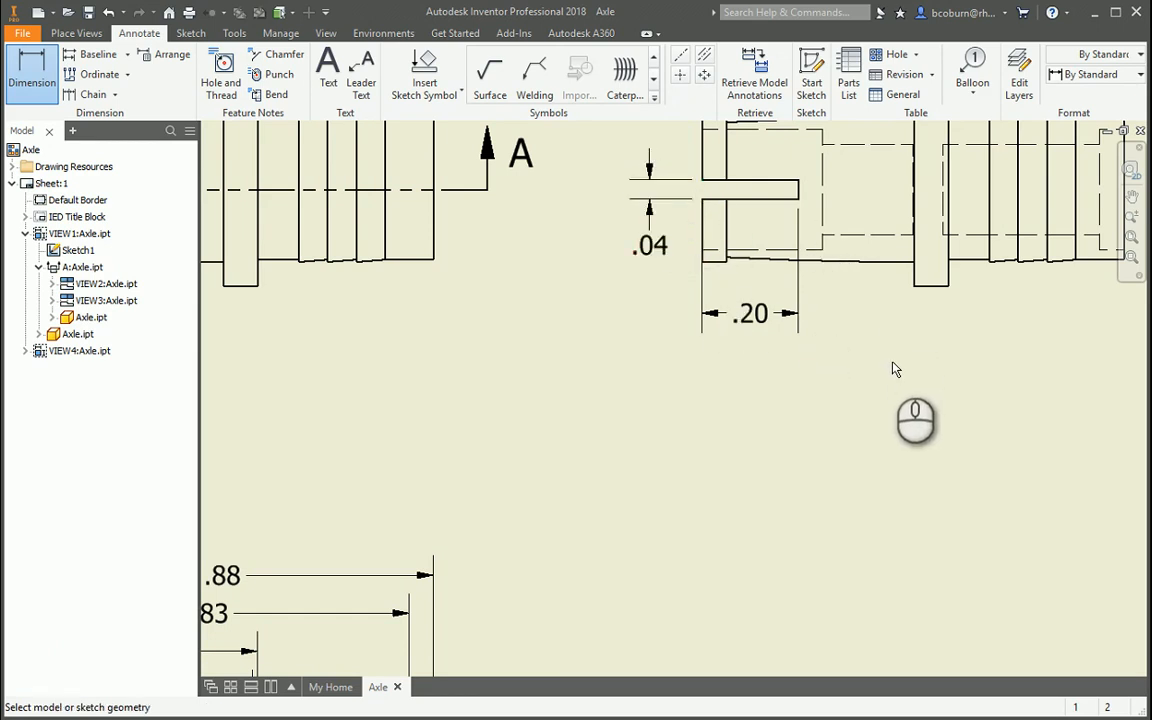
Replace the slot's length dimension with one from the axle's lower outer corner to the slot's closed end, placed below the view.
left_click(704, 280)
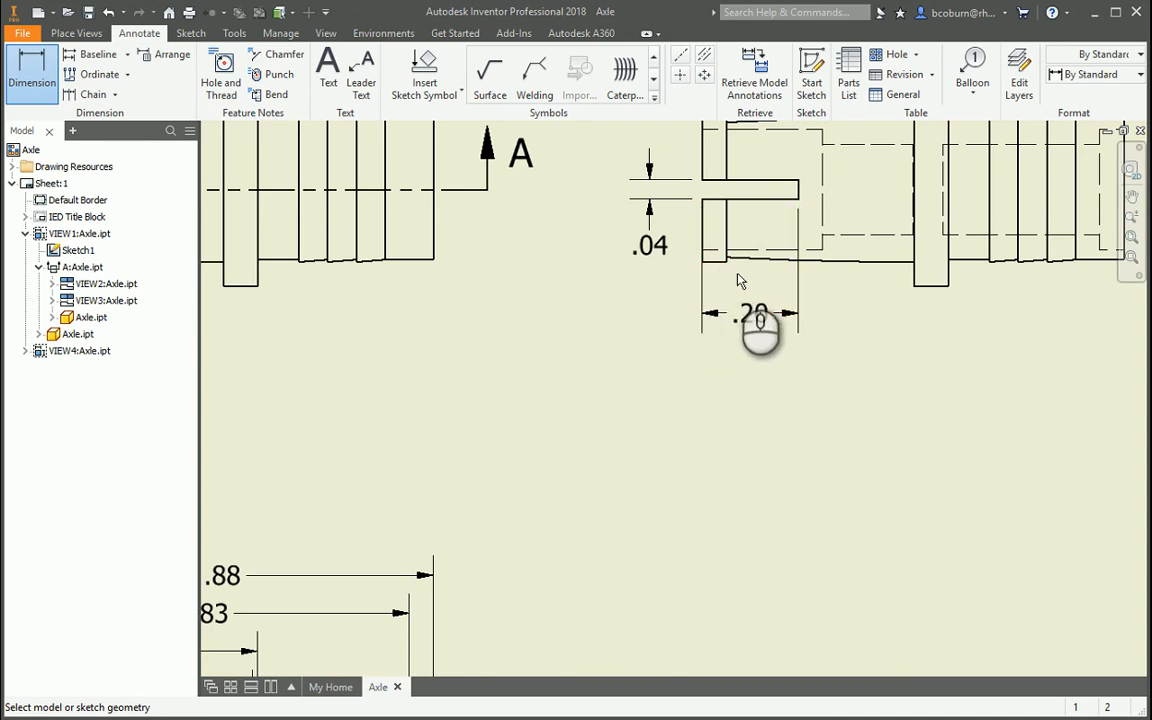
key("Escape")
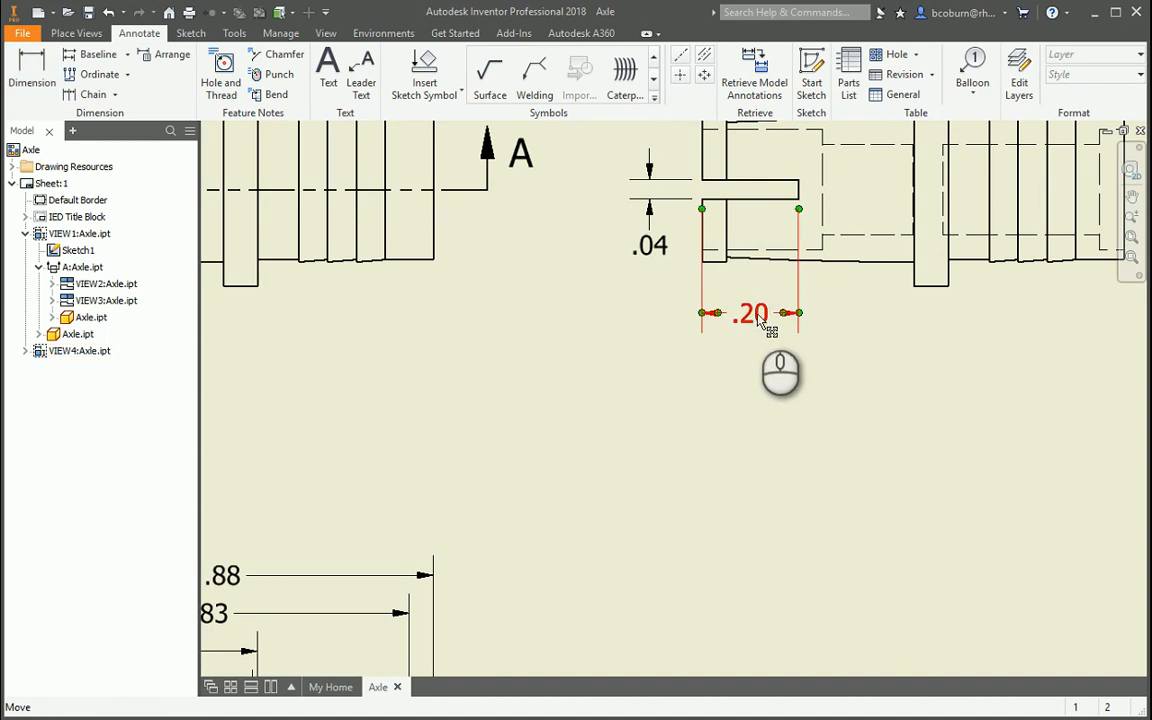
left_click(758, 315)
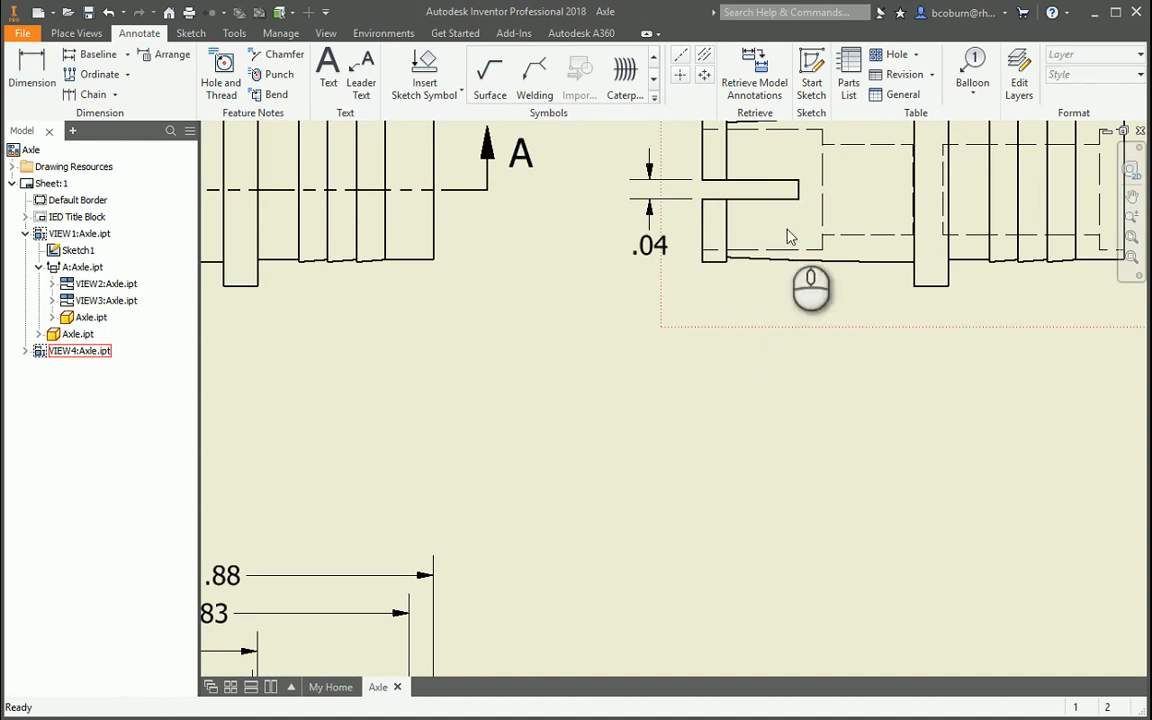
left_click(31, 72)
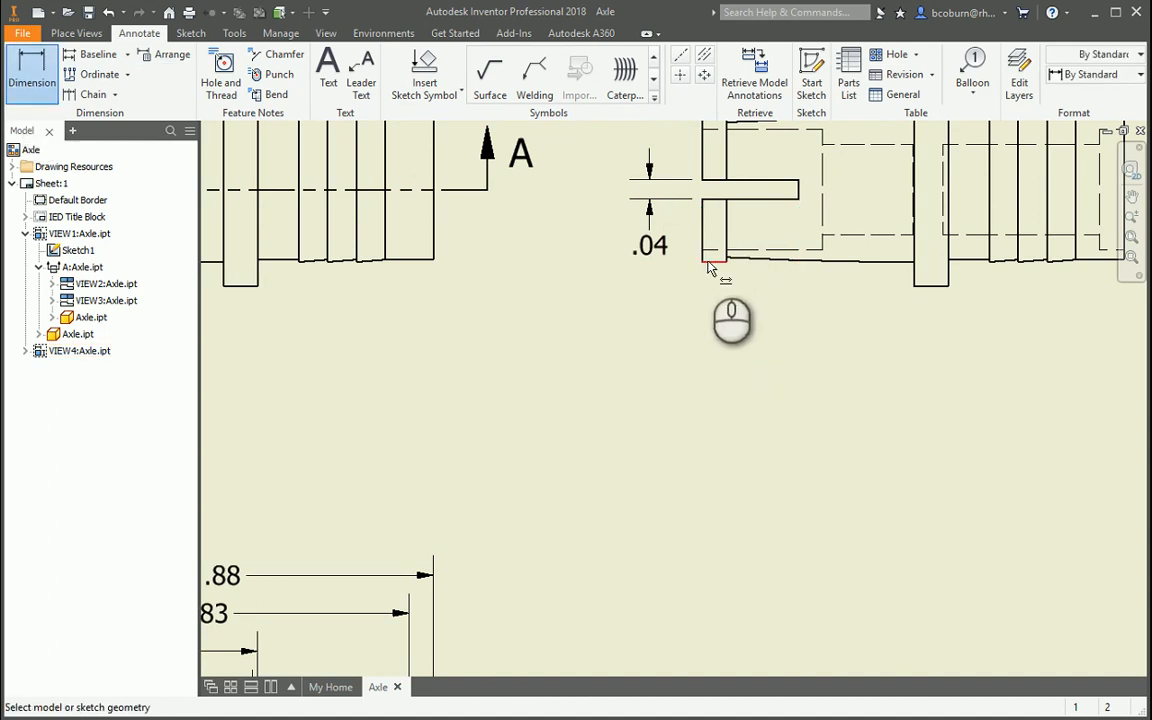
left_click(704, 264)
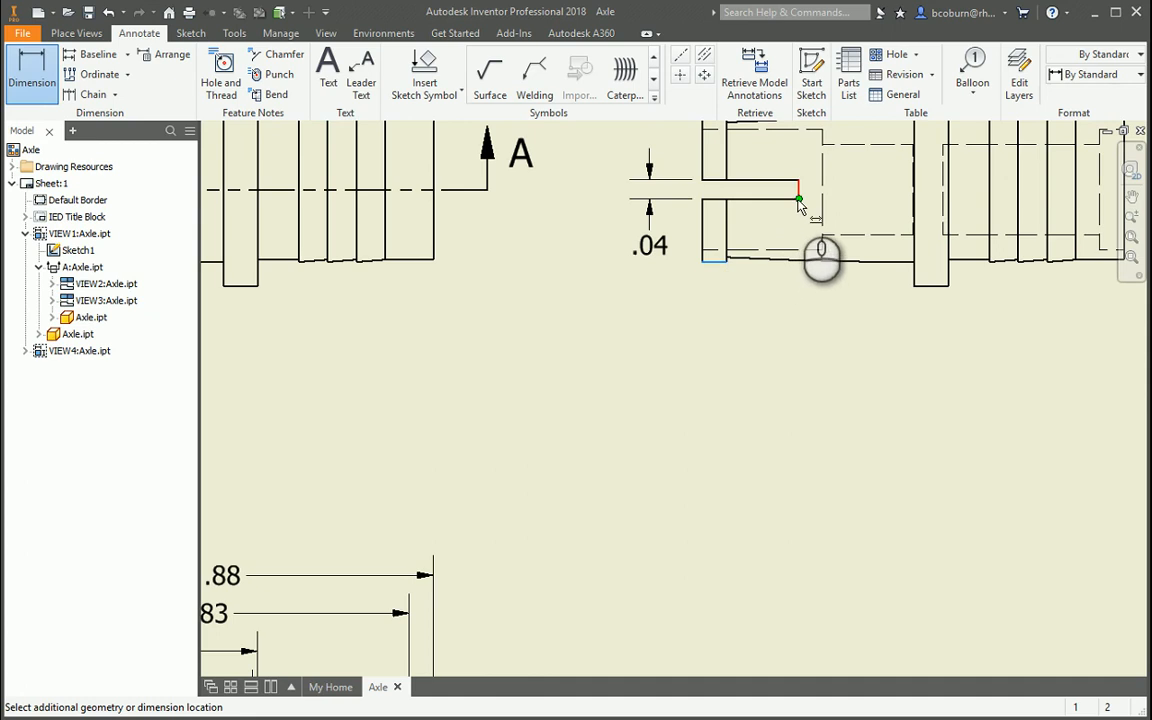
left_click(799, 201)
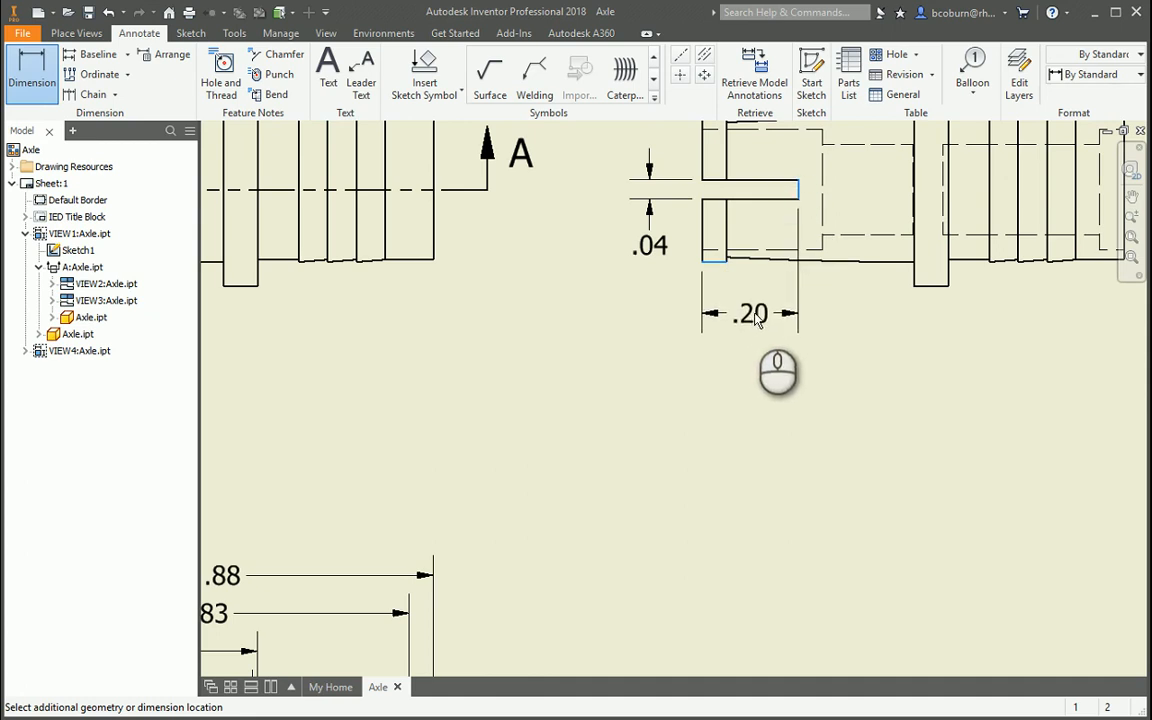
left_click(756, 328)
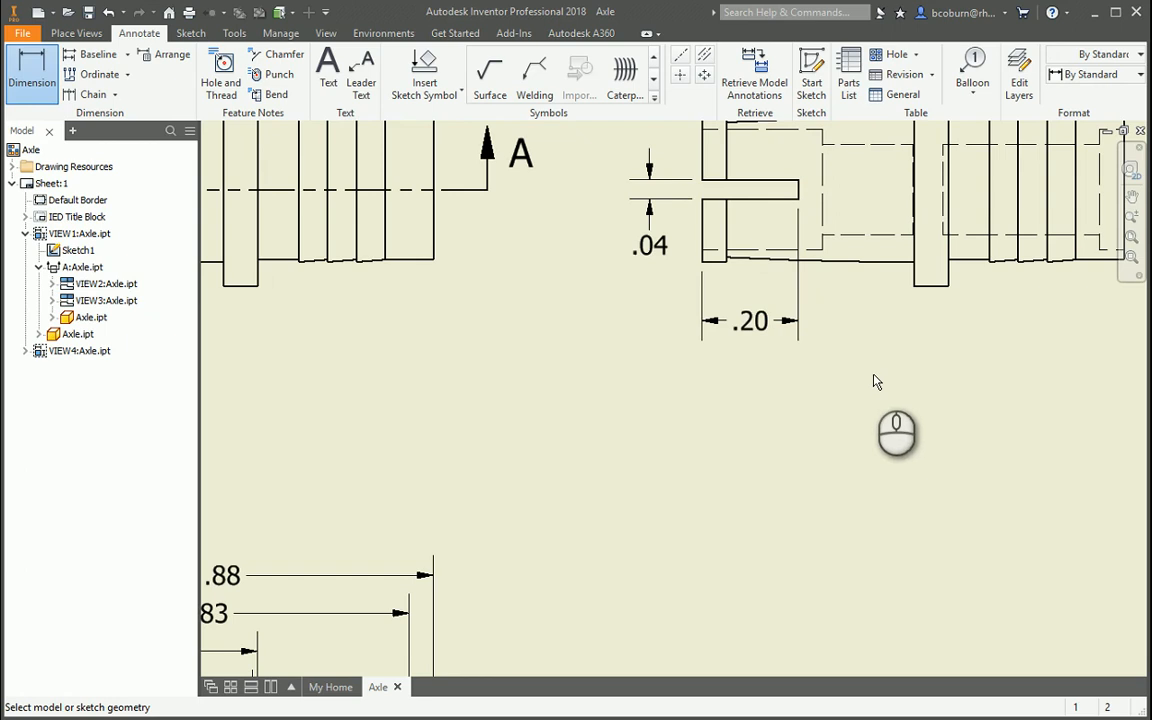
Add a diameter-type dimension from the section view's centerline to the lower edge of the right-hand bore, placed beside the axle's end.
scroll(905, 393, "down", 4)
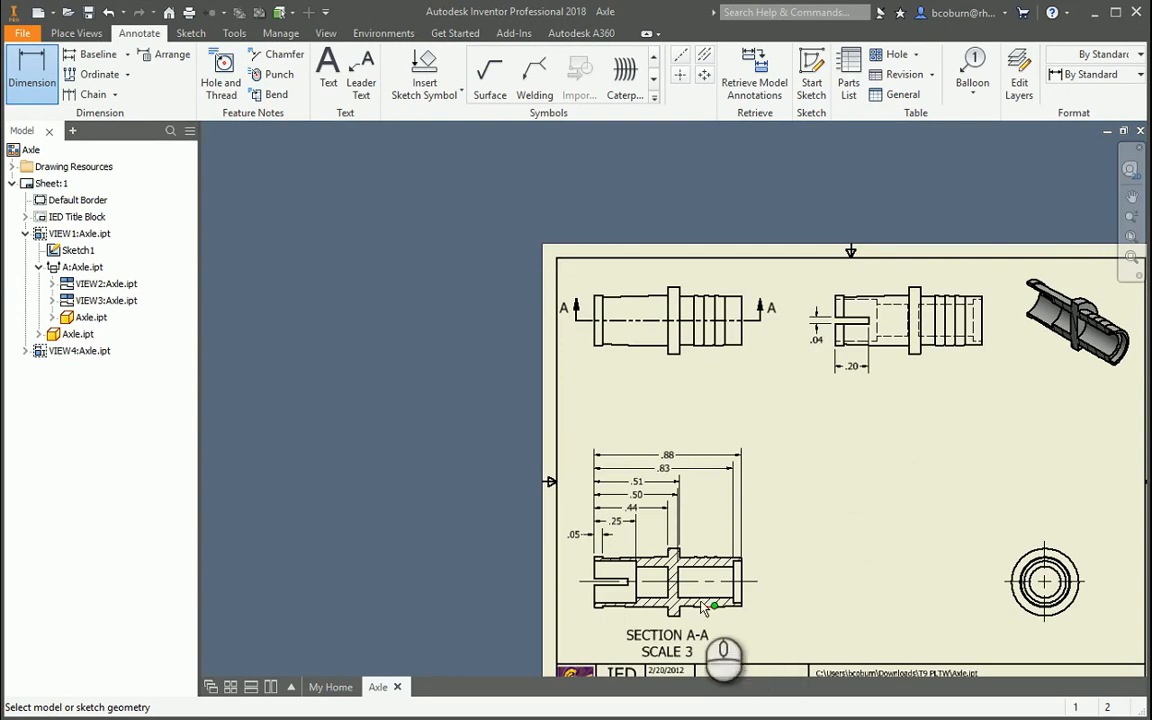
scroll(697, 586, "up", 3)
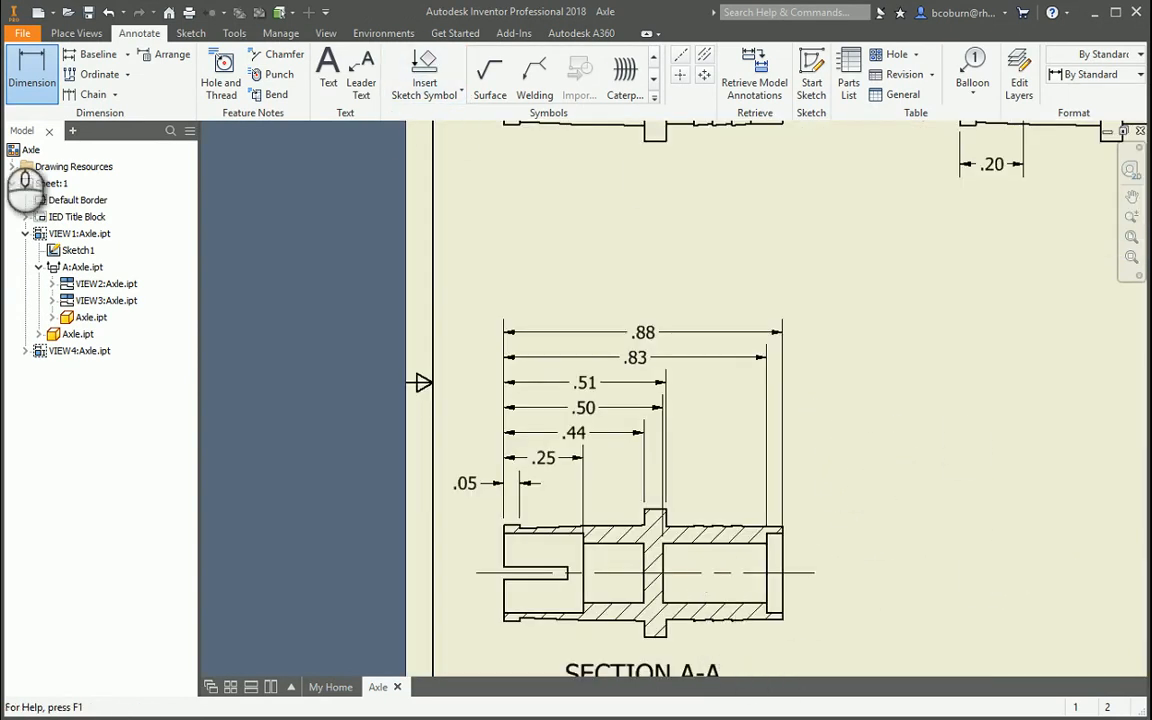
left_click(806, 574)
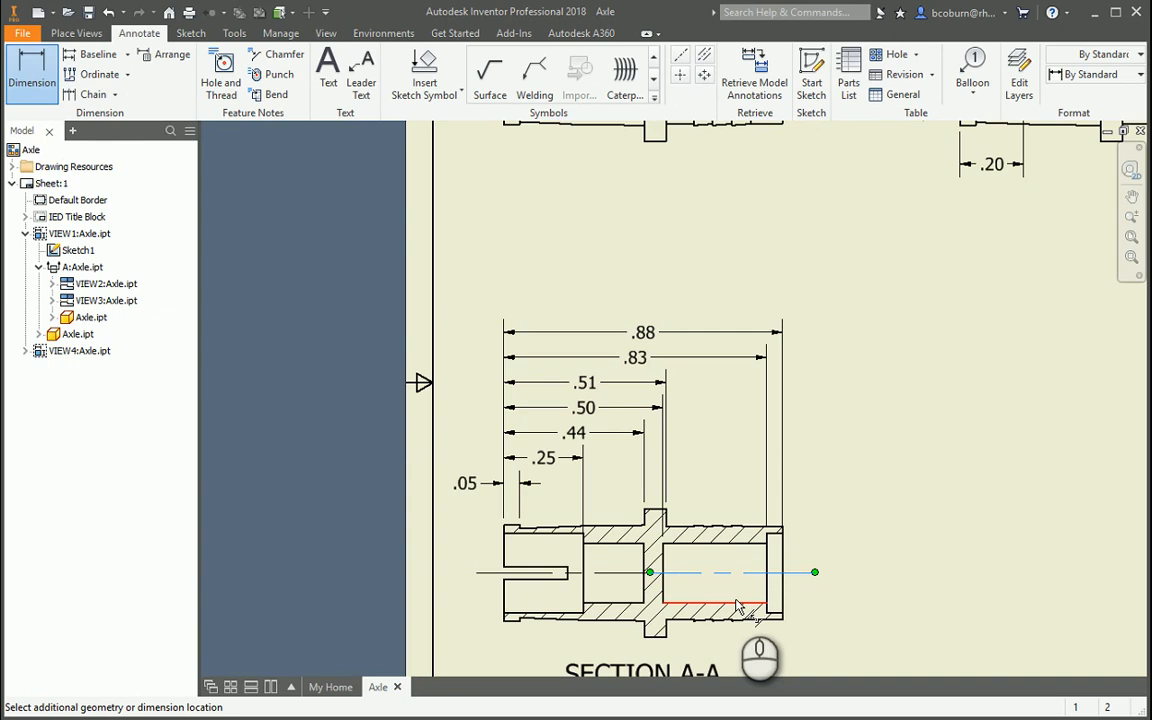
left_click(735, 600)
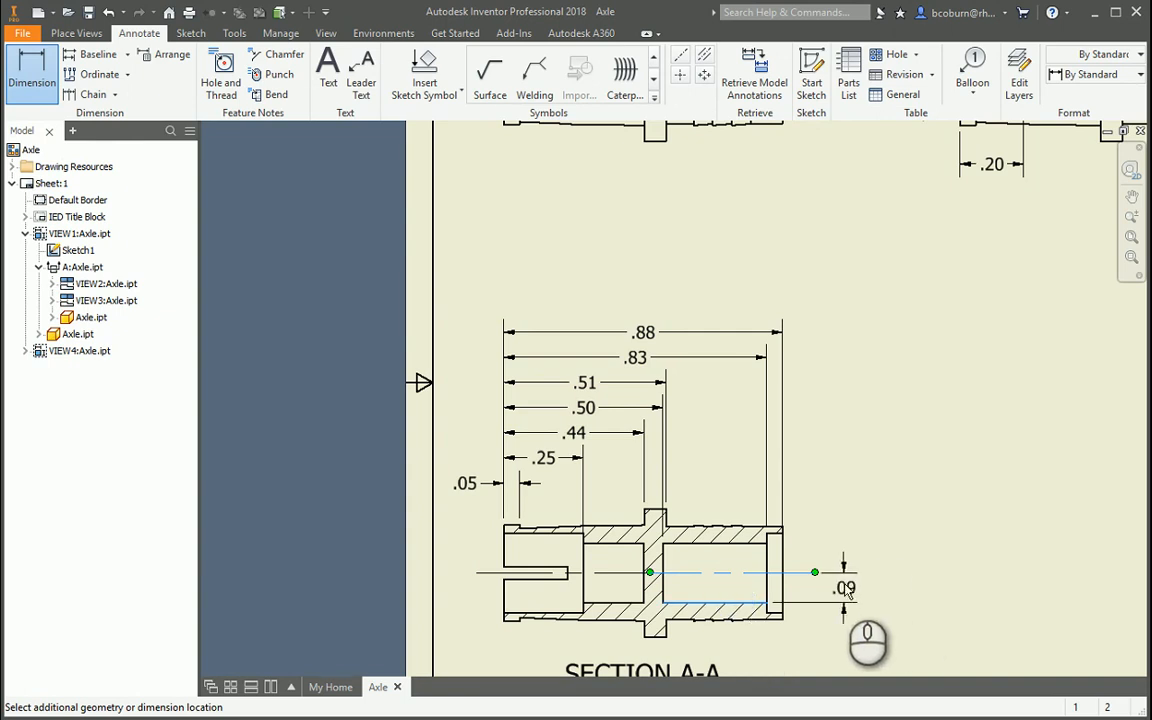
right_click(844, 588)
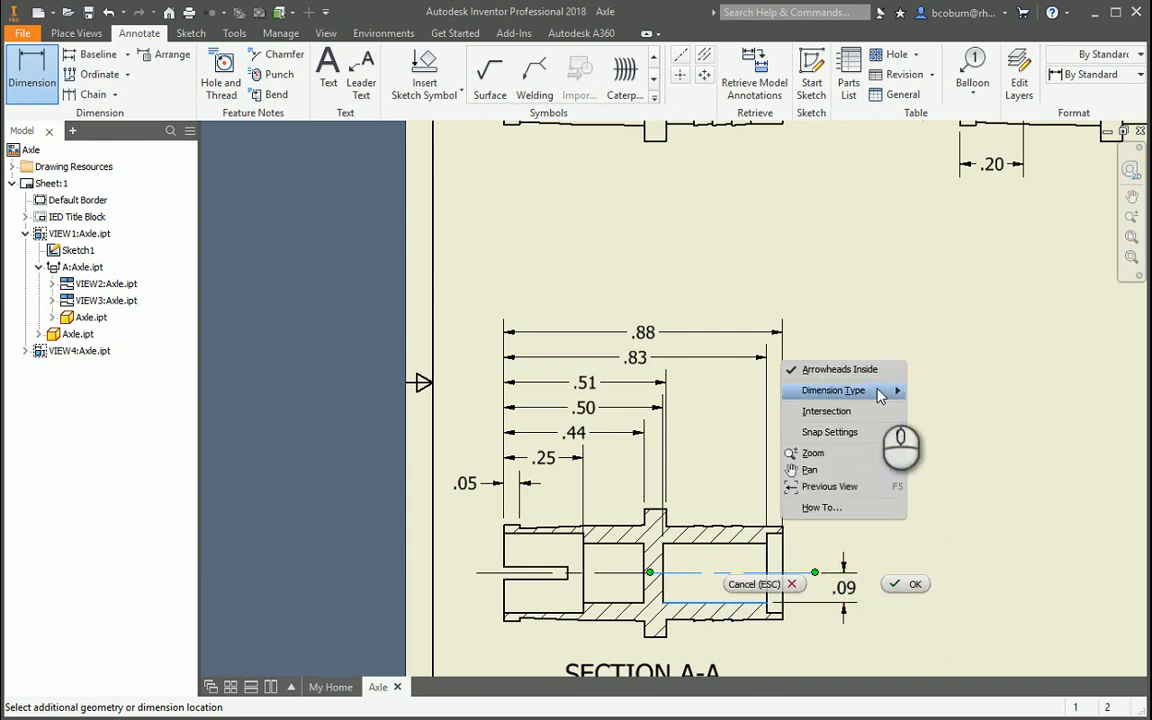
mouse_move(879, 396)
left_click(935, 391)
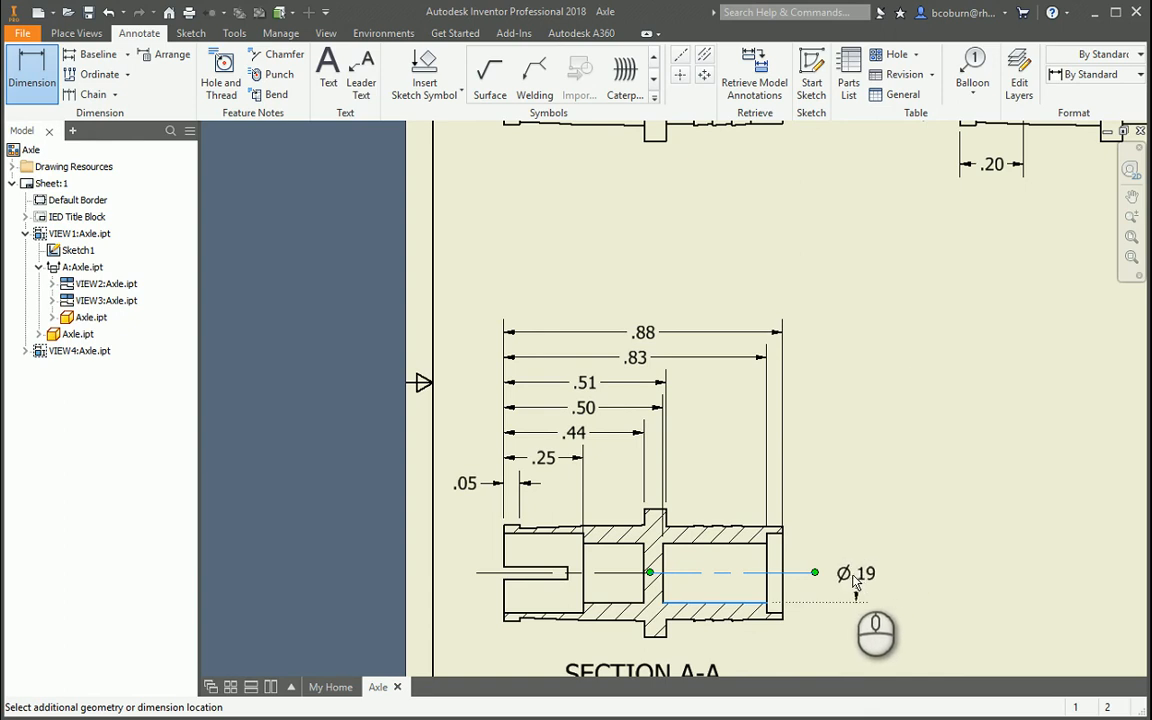
left_click(855, 582)
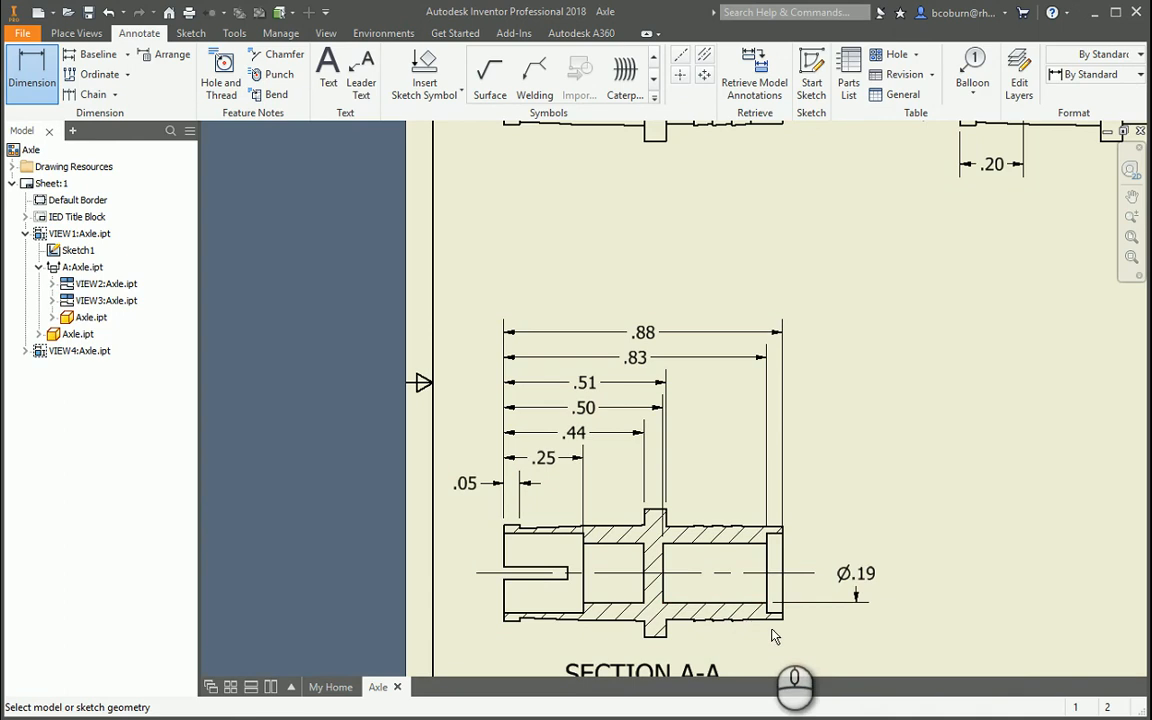
Add a diameter-type dimension for the counterbore at the section view's right end, placed outside the bore diameter.
scroll(779, 621, "up", 3)
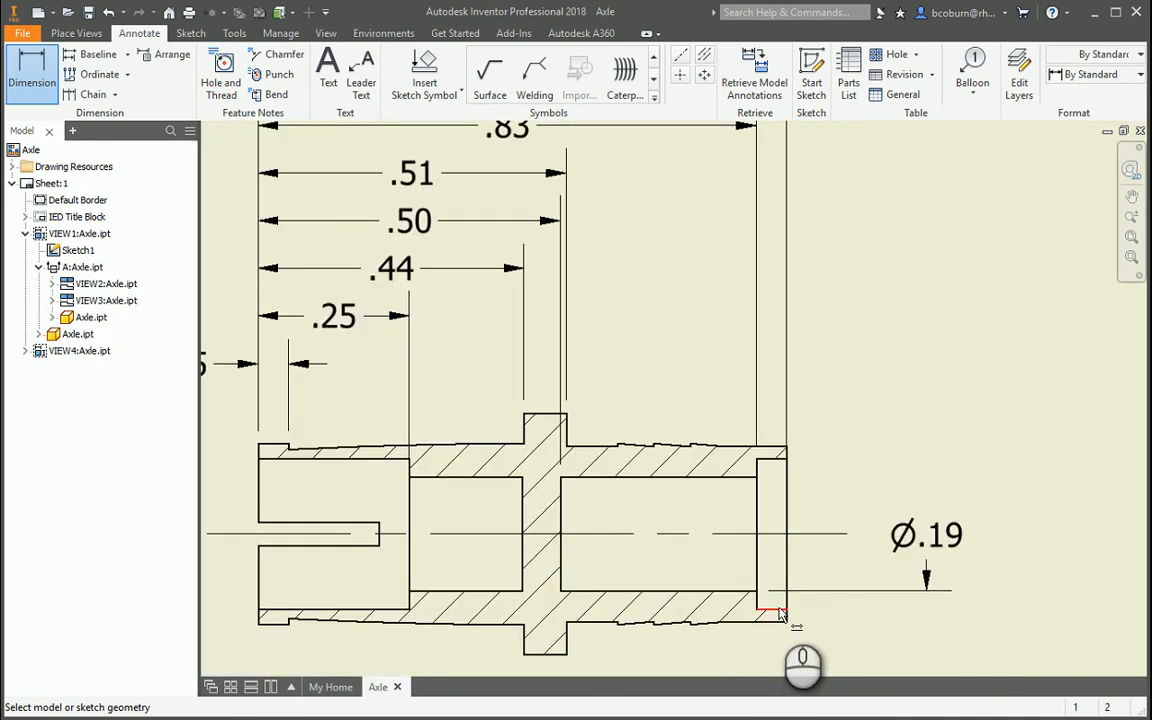
left_click(779, 611)
left_click(791, 536)
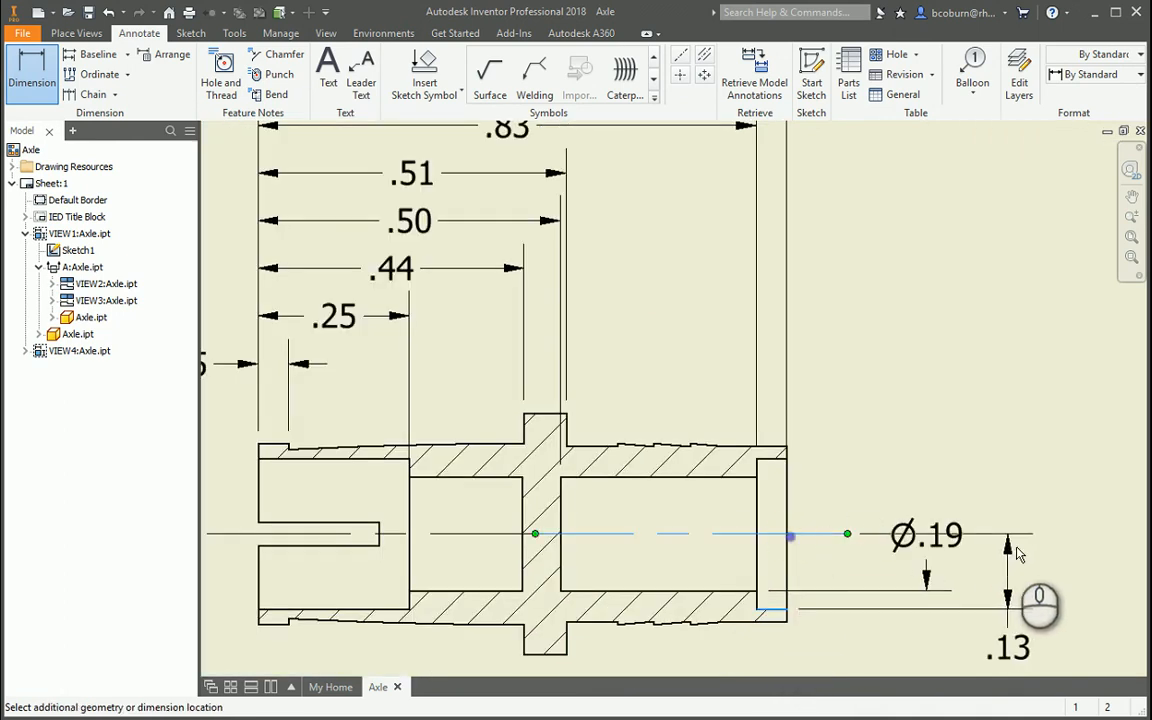
right_click(1020, 540)
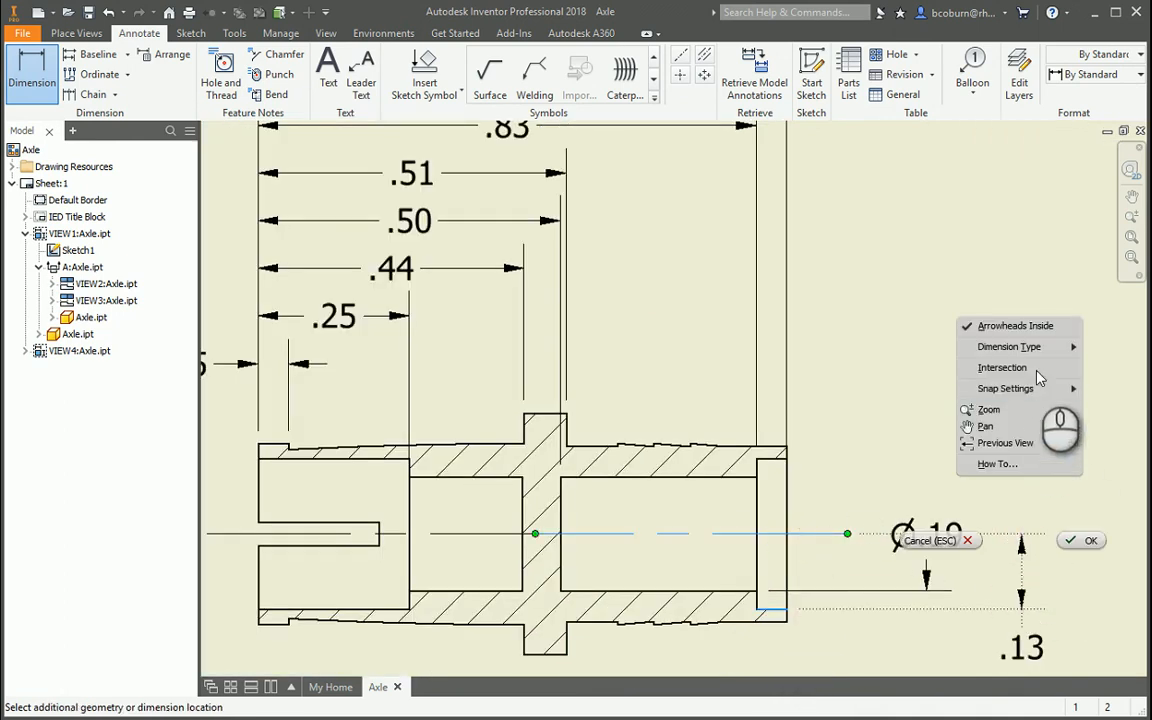
mouse_move(1055, 347)
left_click(1125, 347)
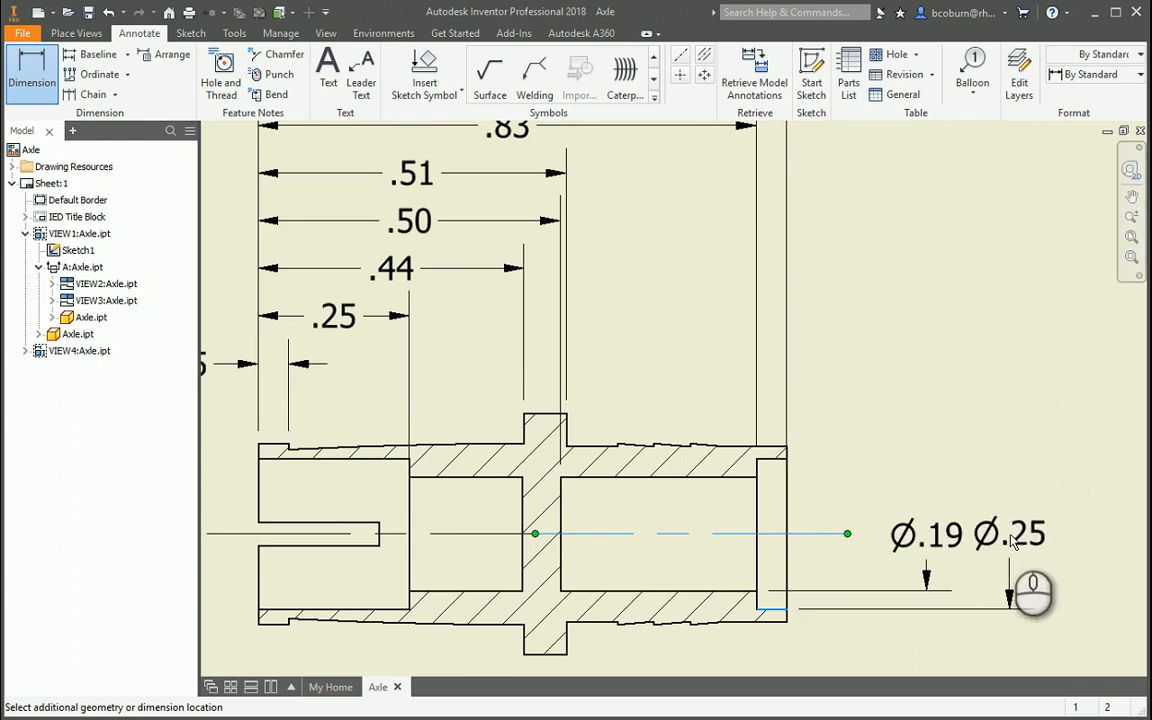
left_click(1019, 535)
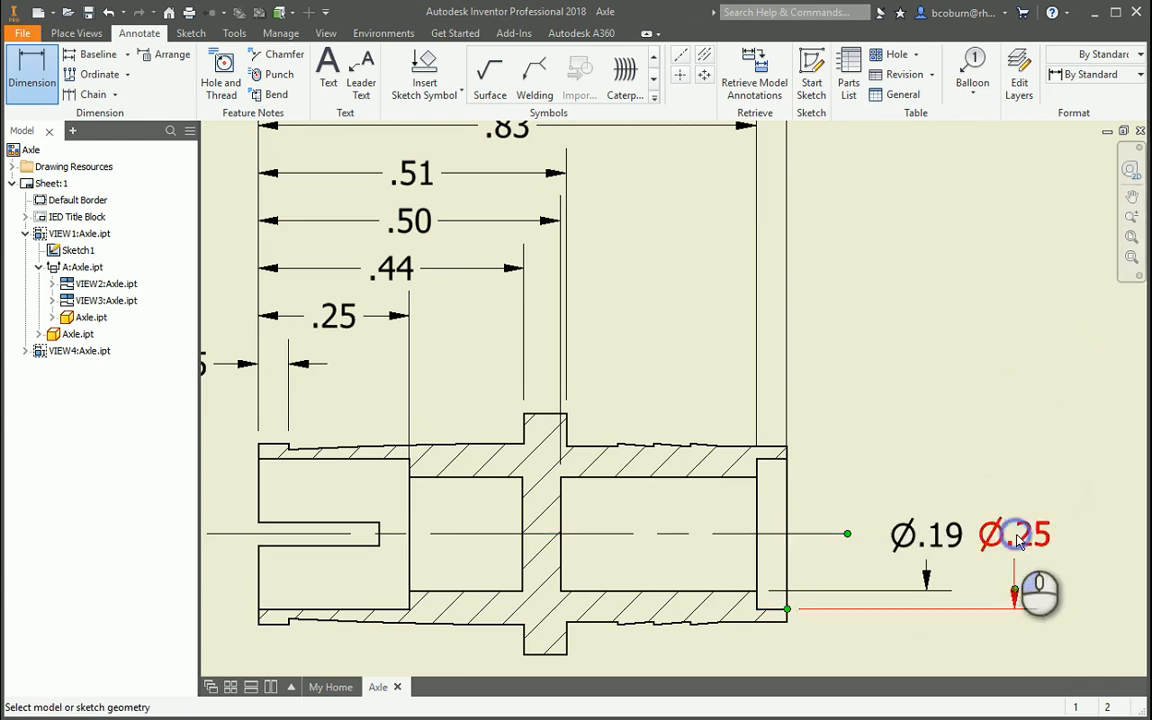
Add a diameter-type dimension for the axle's outer surface at the section view's right end, placed outside the counterbore diameter.
left_click(771, 626)
left_click(800, 533)
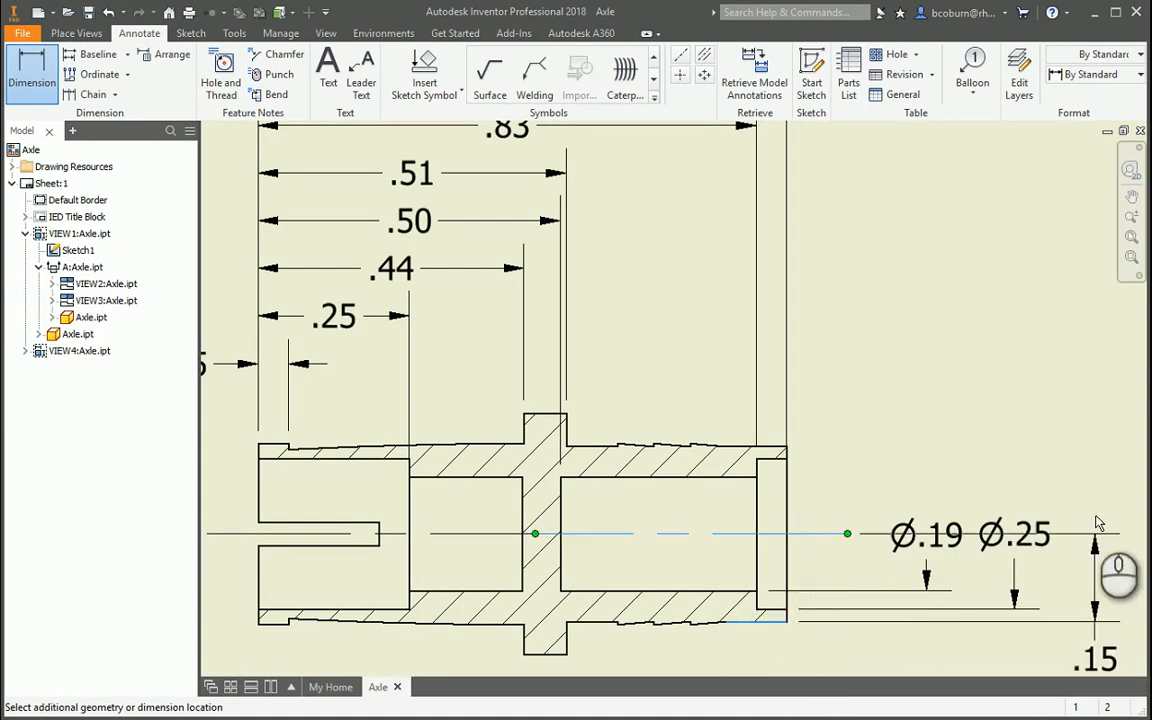
right_click(1095, 520)
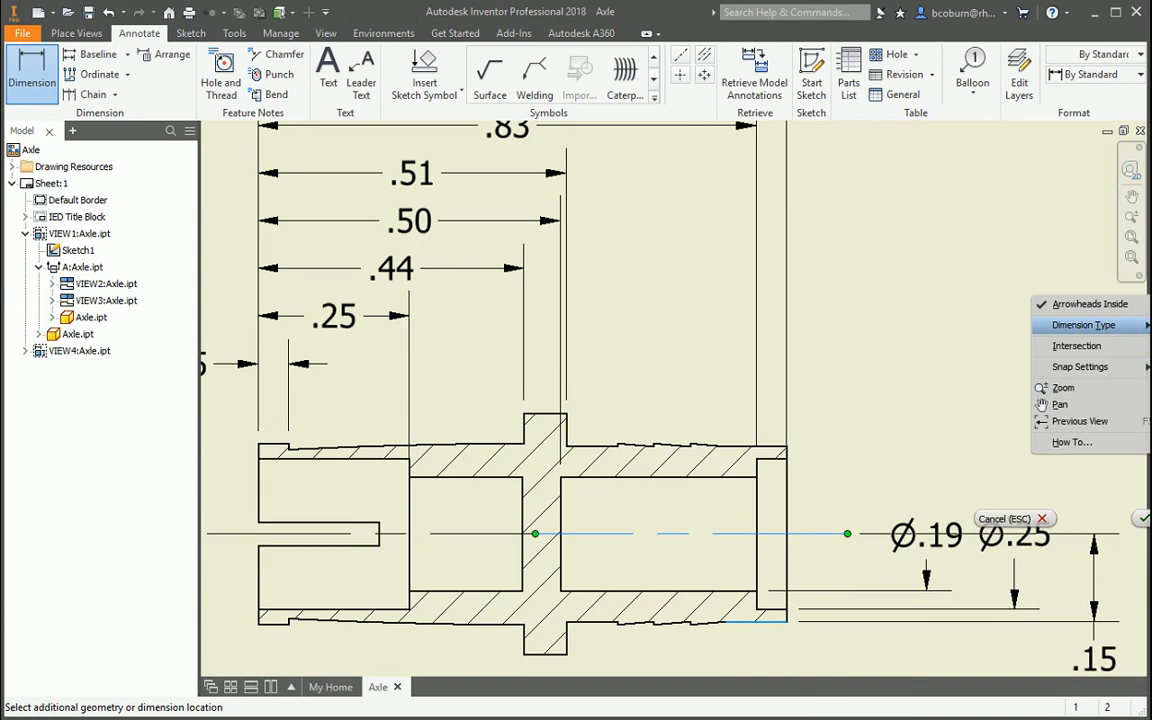
left_click(1150, 345)
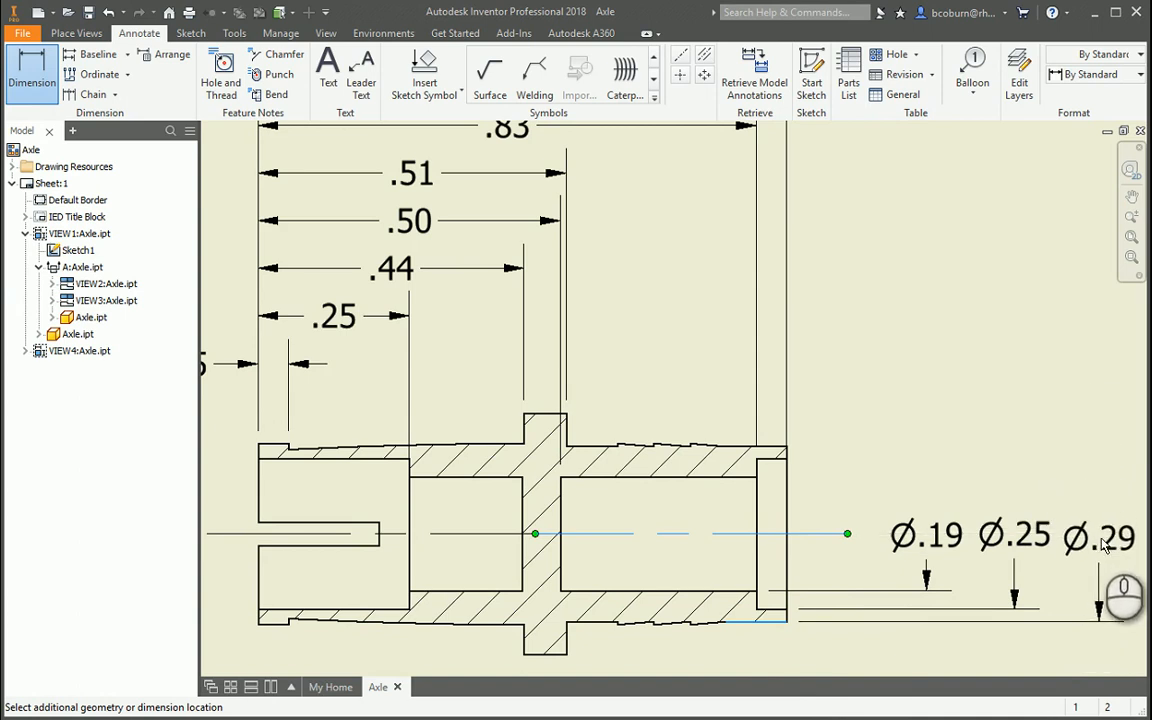
left_click(1105, 540)
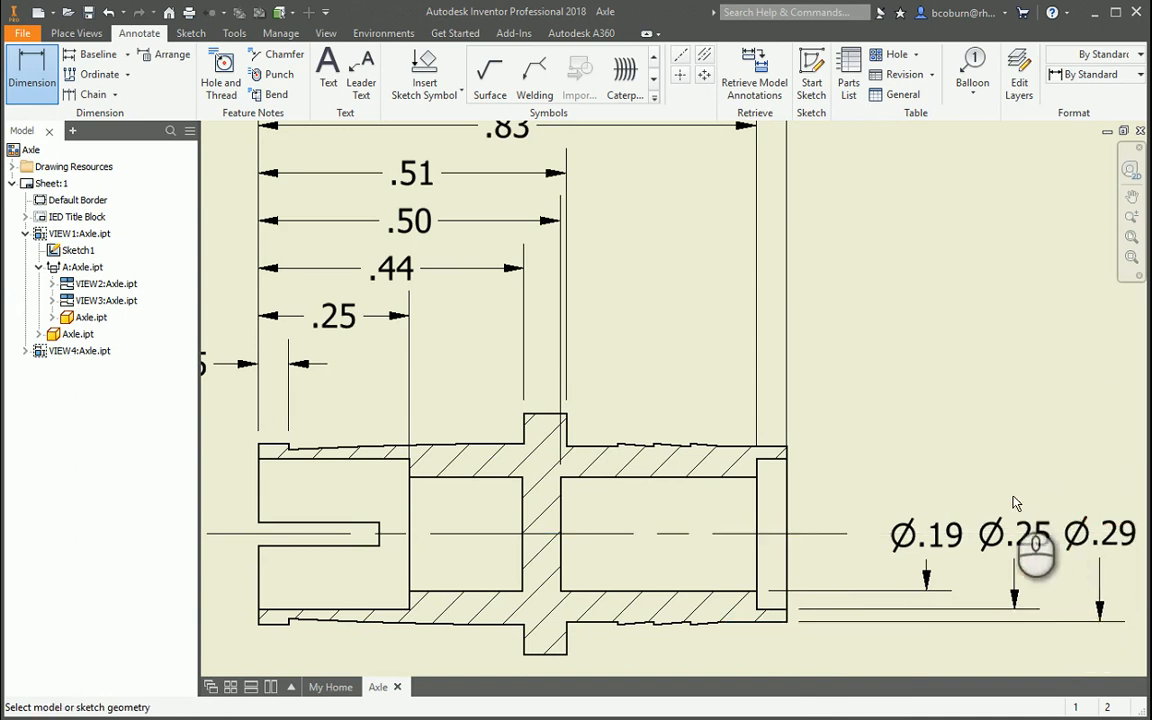
scroll(1013, 503, "down", 5)
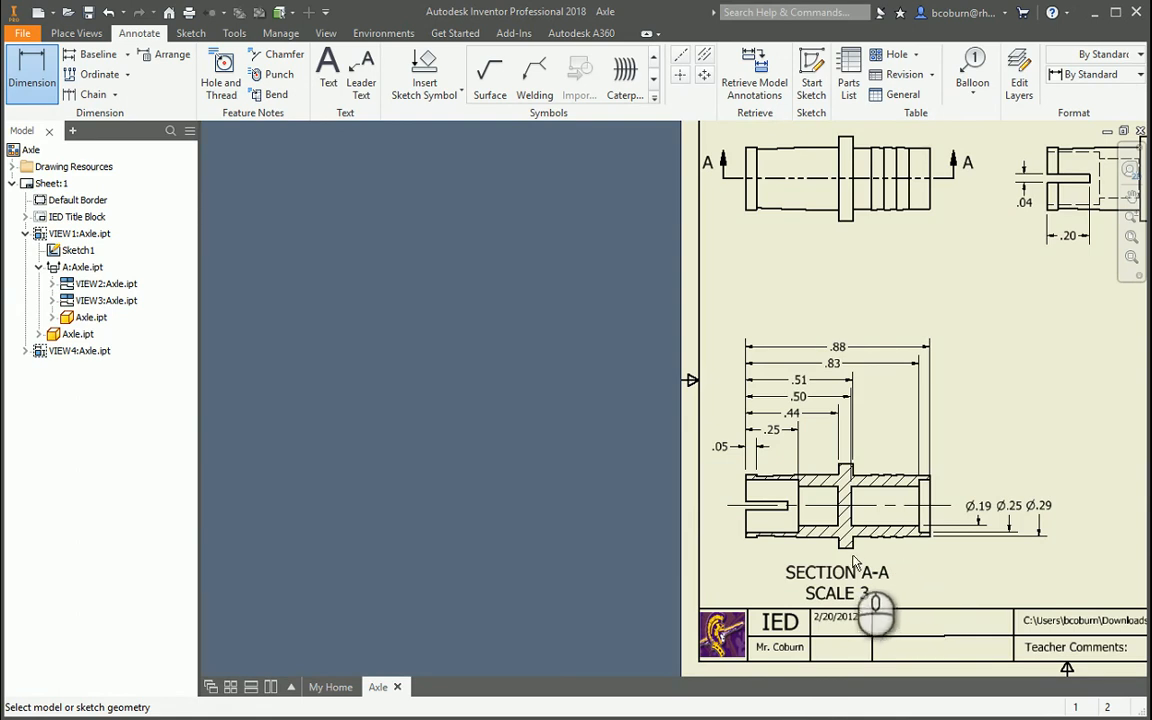
Add a diameter-type dimension from the section view's centerline to the lower edge of the center flange, placed outside the outer-surface diameter.
scroll(843, 560, "up", 3)
left_click(848, 540)
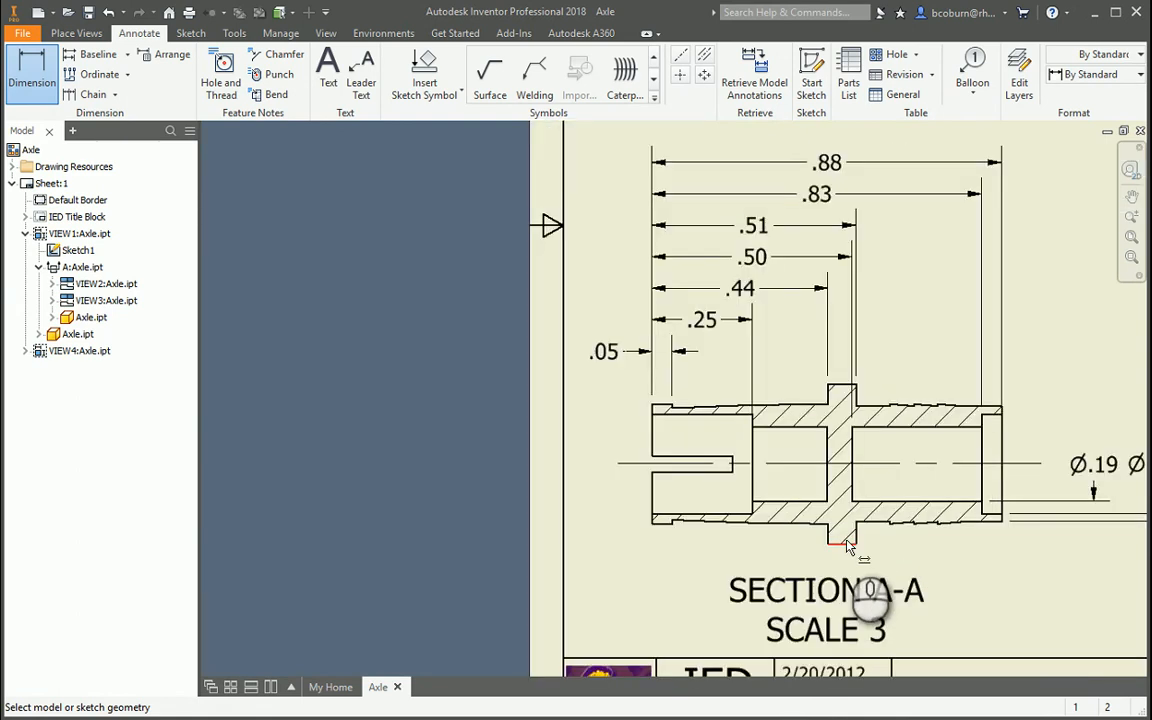
left_click(1008, 465)
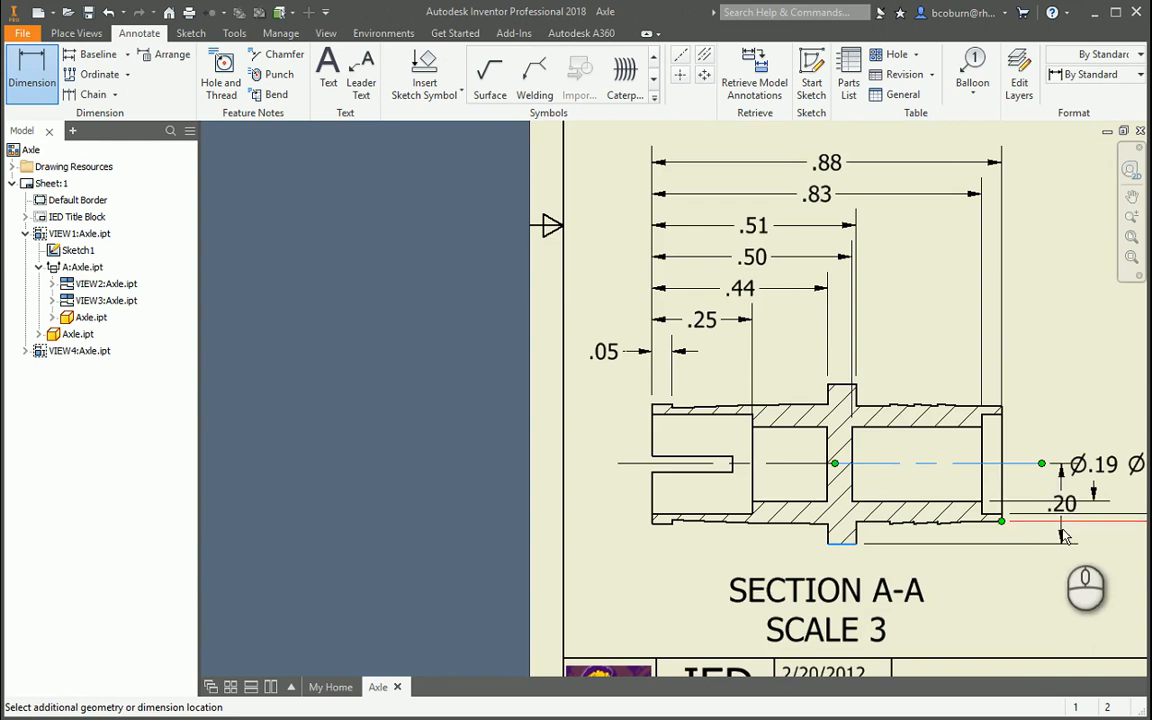
scroll(1095, 560, "down", 4)
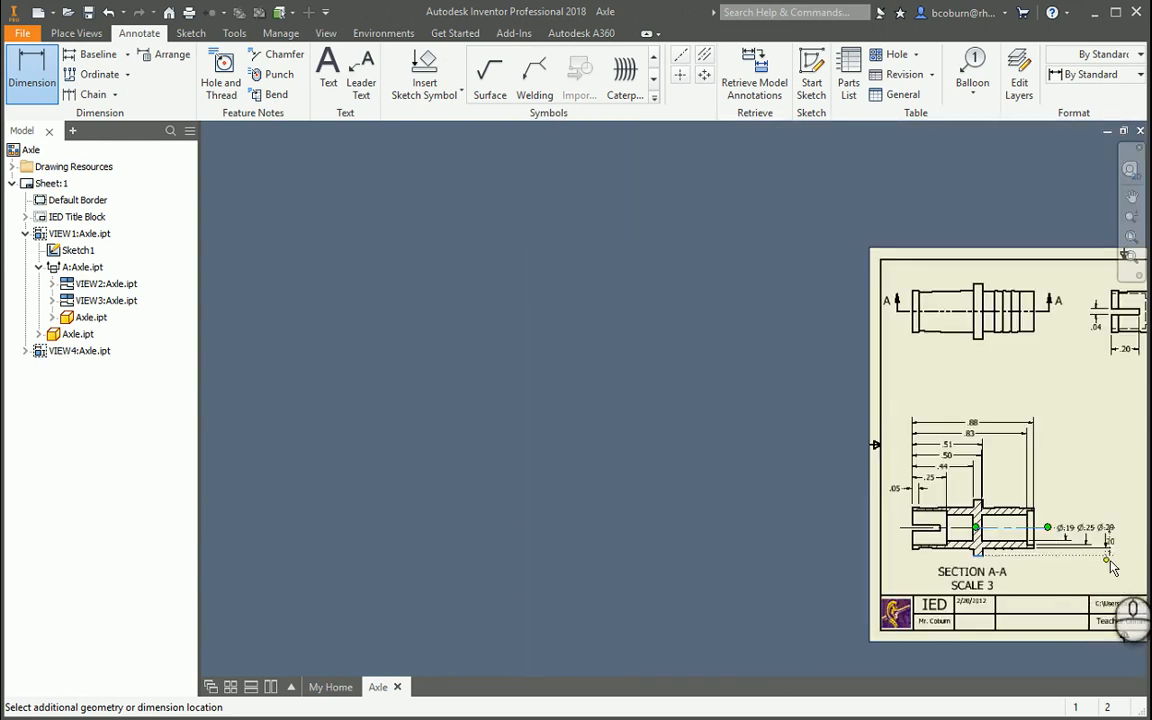
right_click(1123, 541)
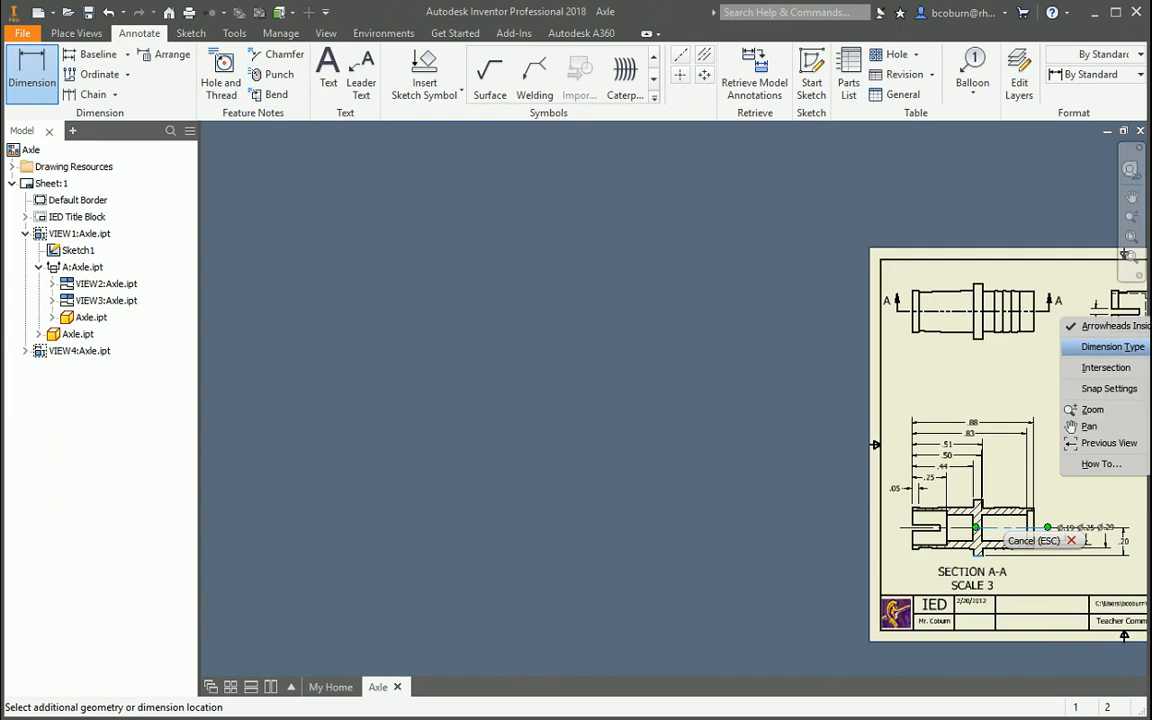
left_click(1150, 368)
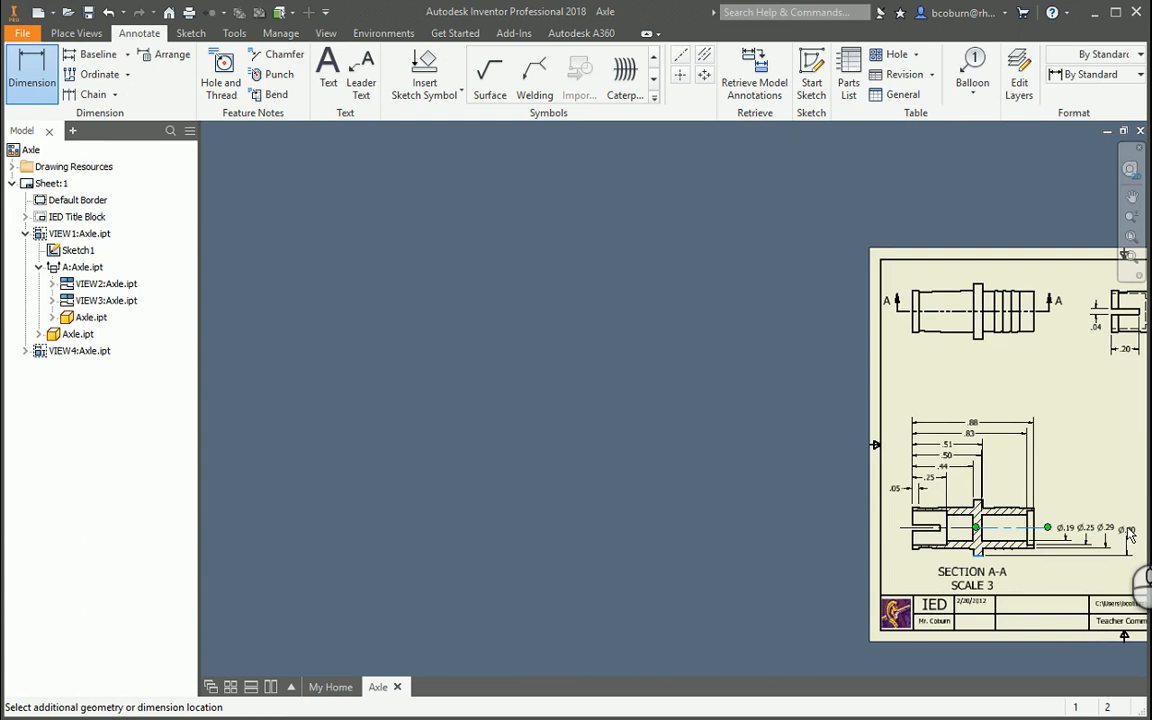
left_click(1127, 530)
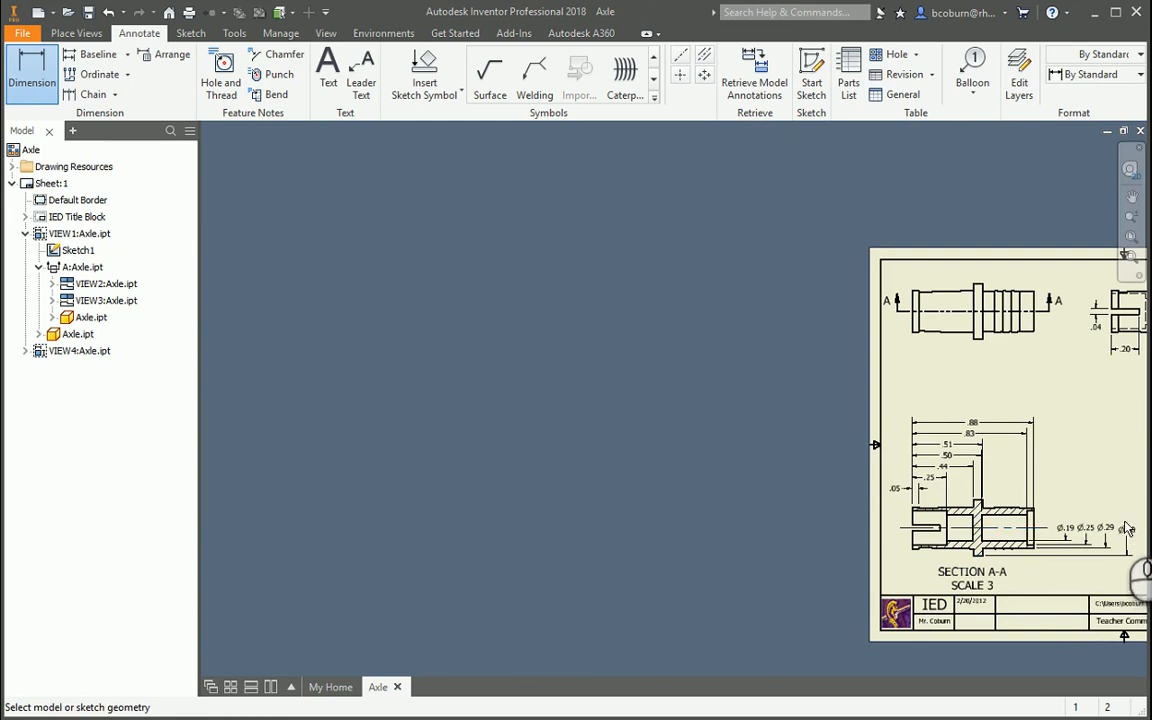
Align the flange diameter's text in line with the other diameter dimensions beside the section view.
mouse_move(1127, 530)
middle_mouse_down()
mouse_move(684, 520)
mouse_move(694, 520)
middle_mouse_up()
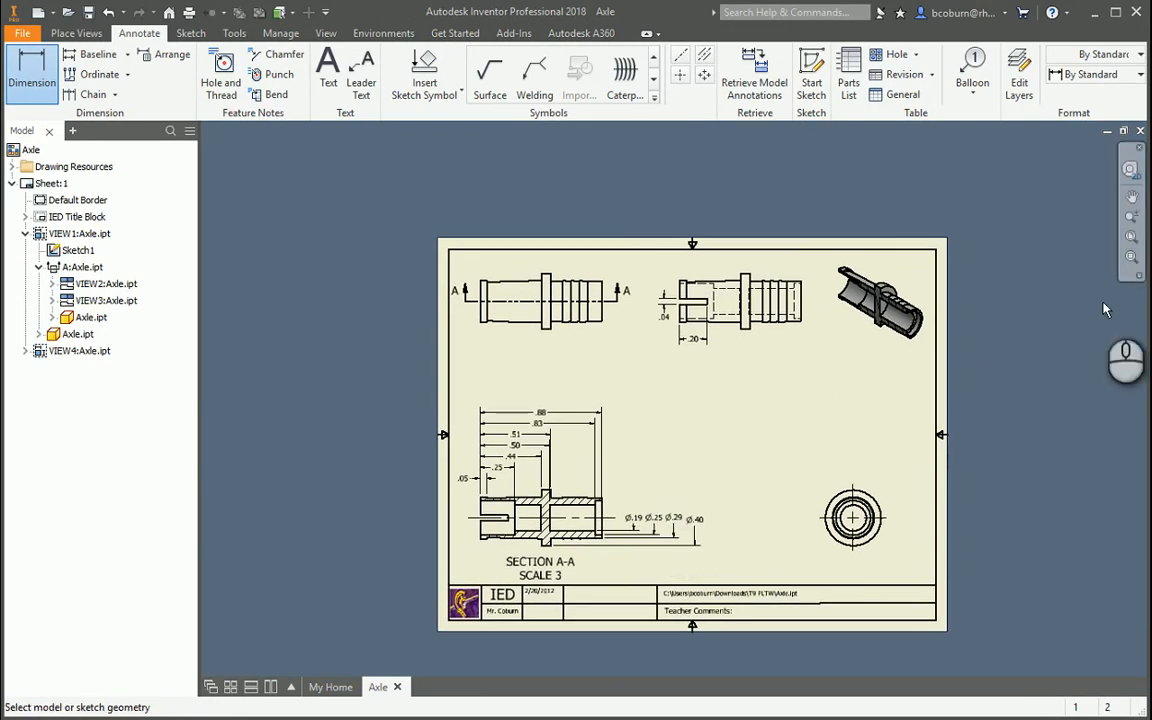
left_click(1129, 244)
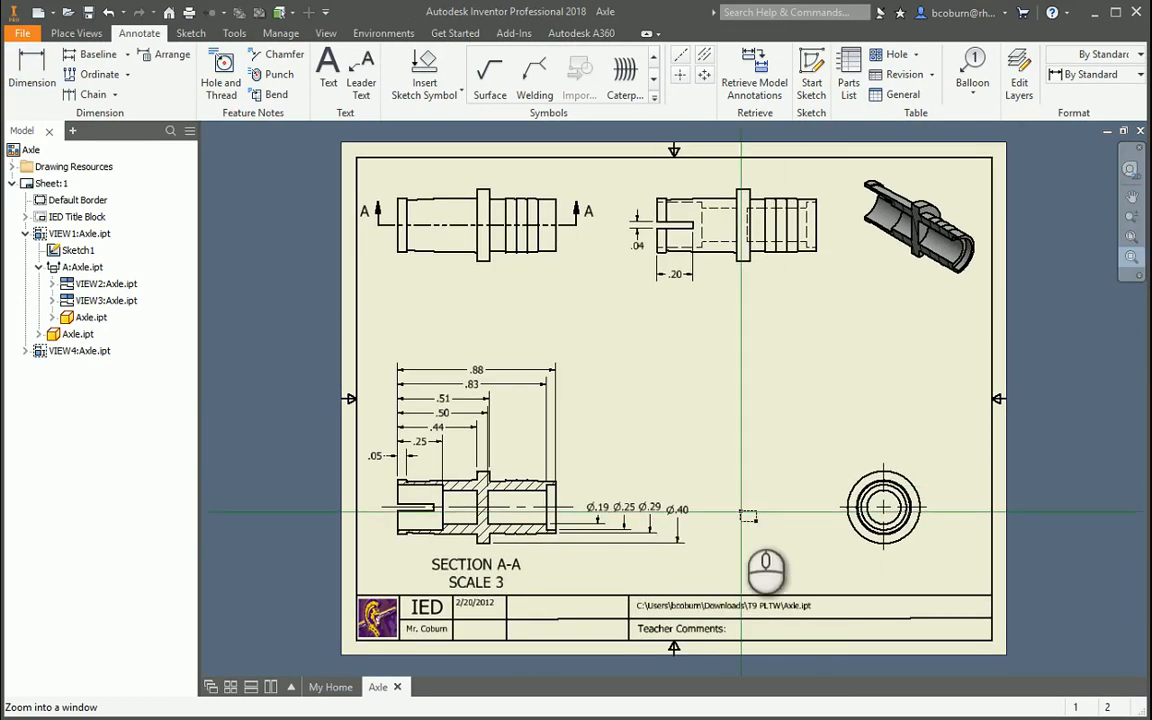
key("Escape")
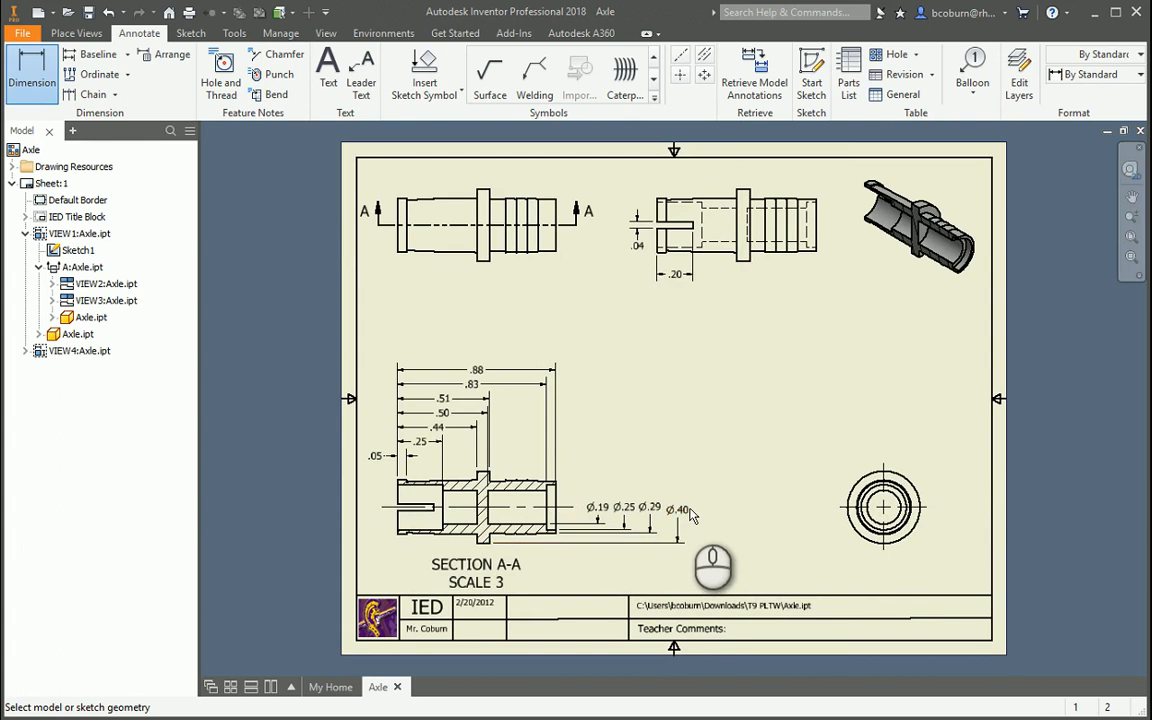
scroll(688, 508, "down", 3)
double_click(686, 512)
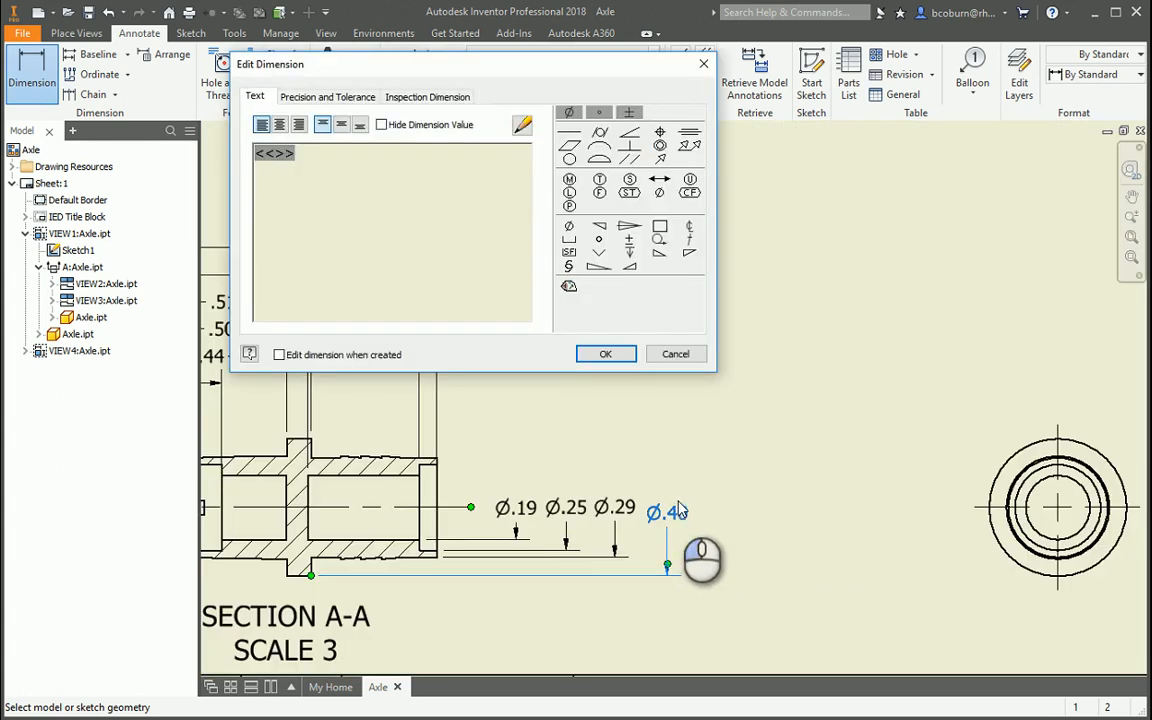
left_click(676, 354)
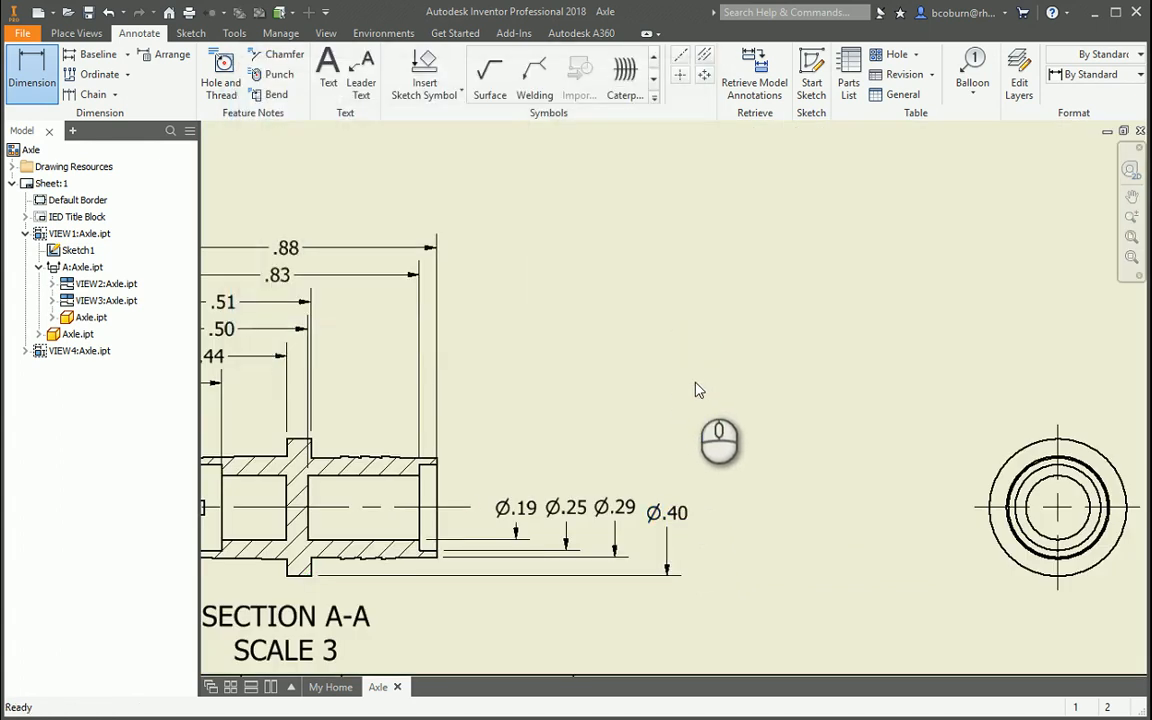
left_click_drag(672, 514, 666, 512)
left_click(731, 525)
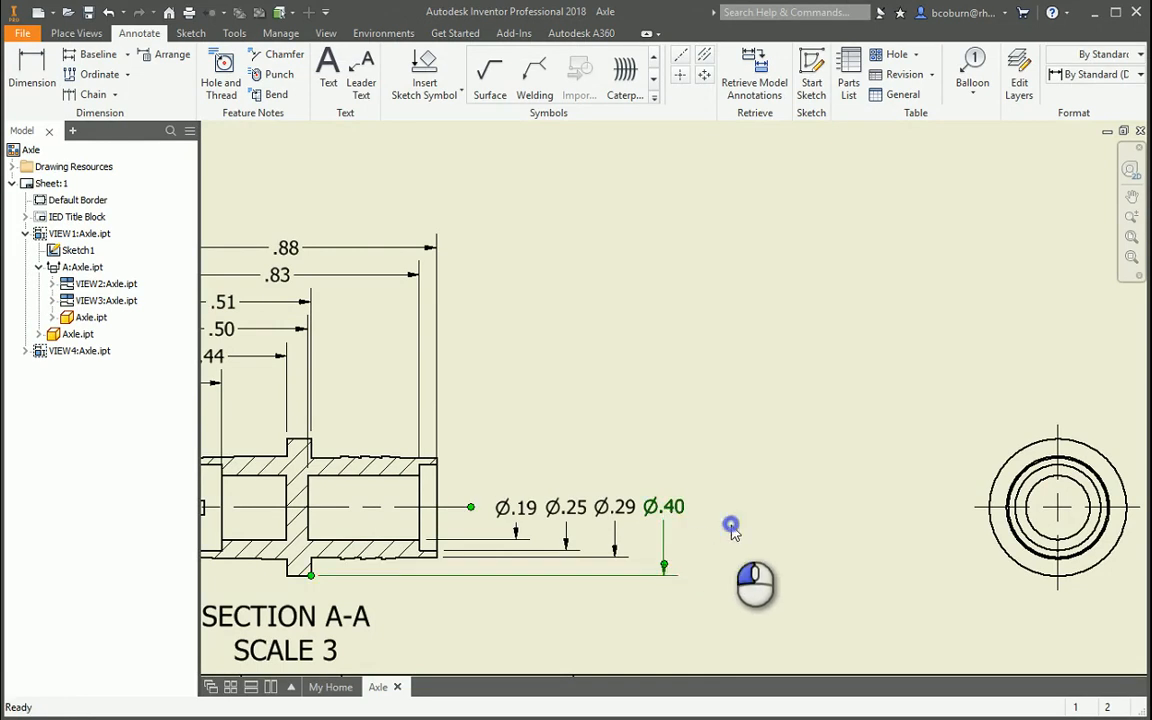
Create a 6:1 detail view with a circular fence around the upper wall beside the section view's flange, placed in the sheet's open middle area.
scroll(804, 521, "up", 3)
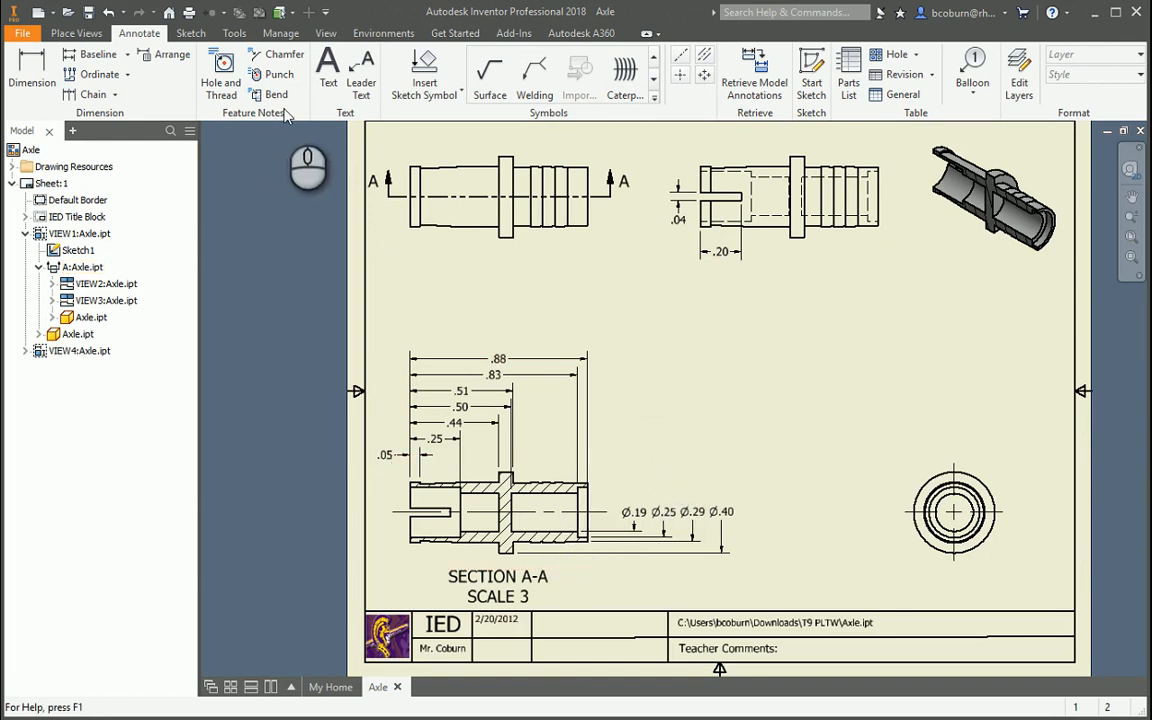
left_click(86, 34)
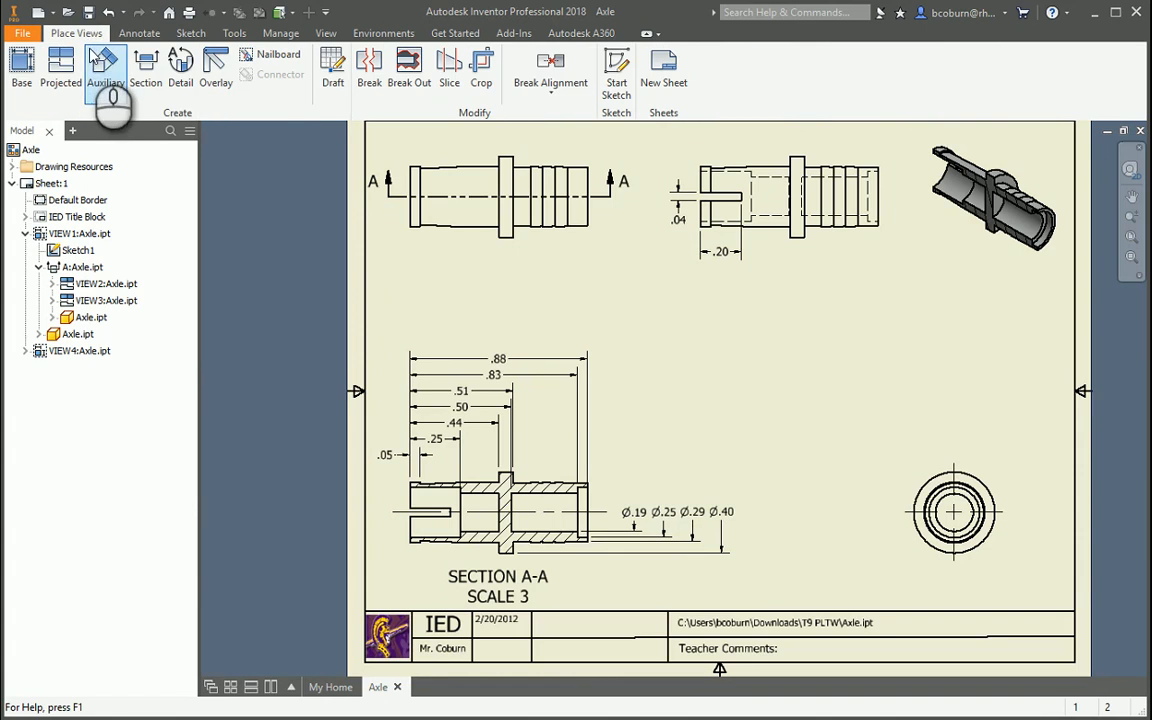
left_click(181, 66)
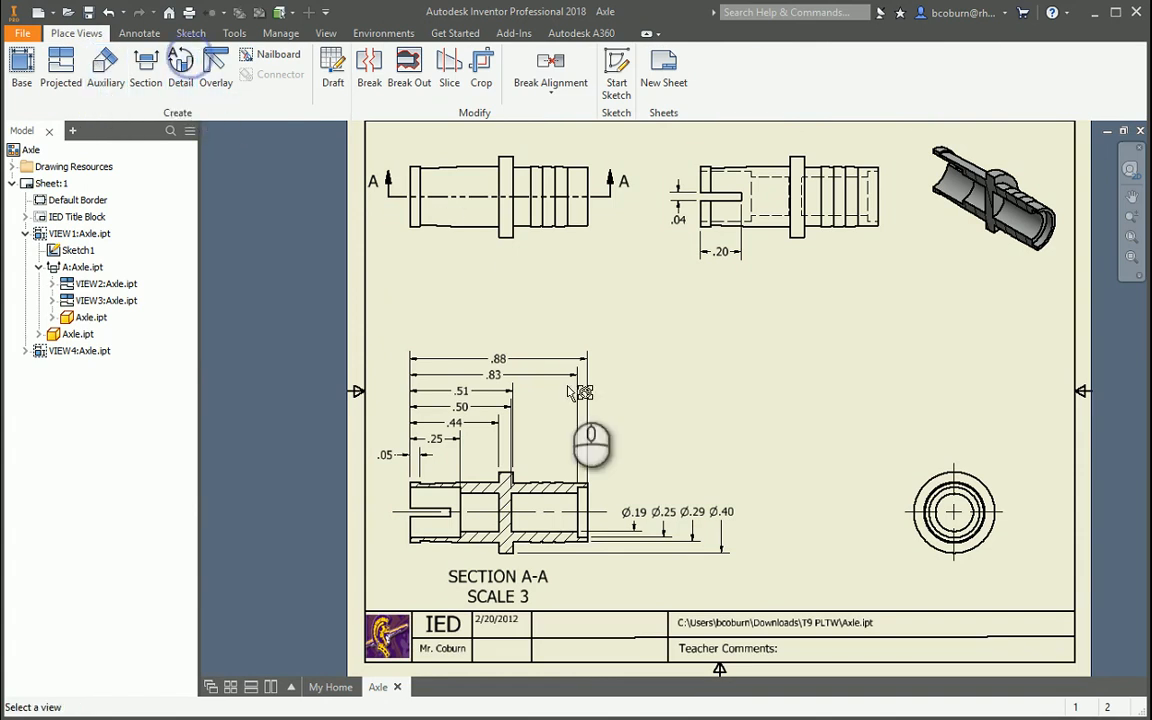
left_click(542, 486)
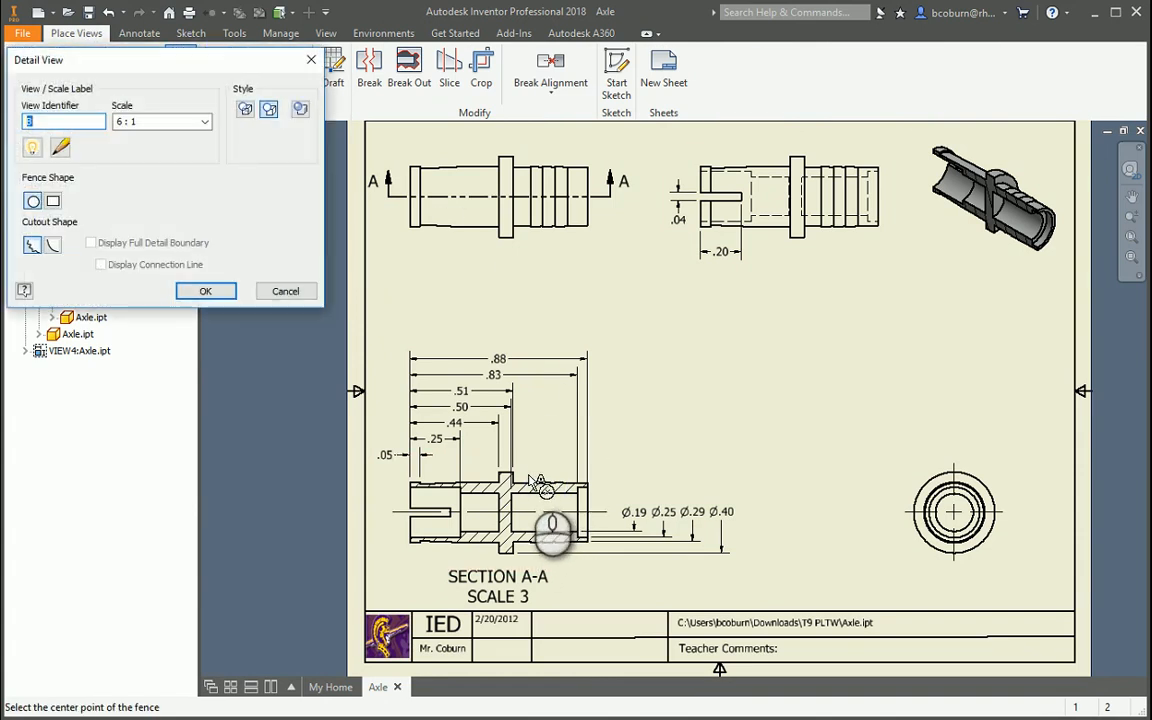
left_click(542, 486)
left_click(562, 522)
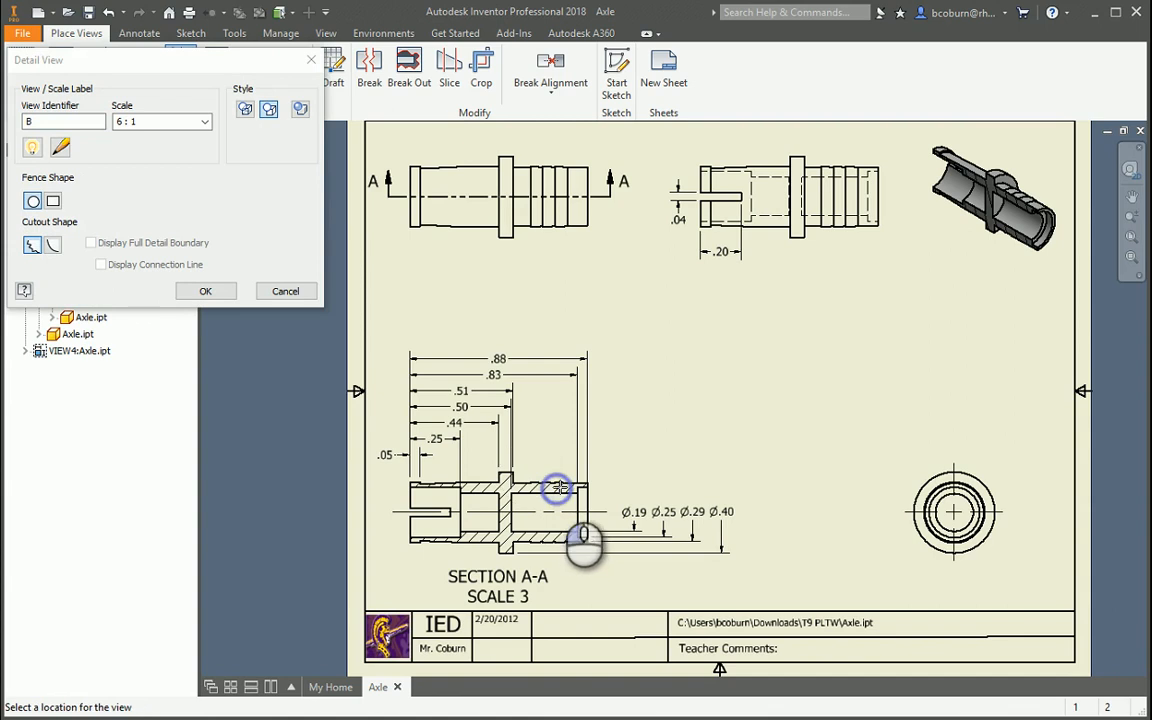
left_click(742, 382)
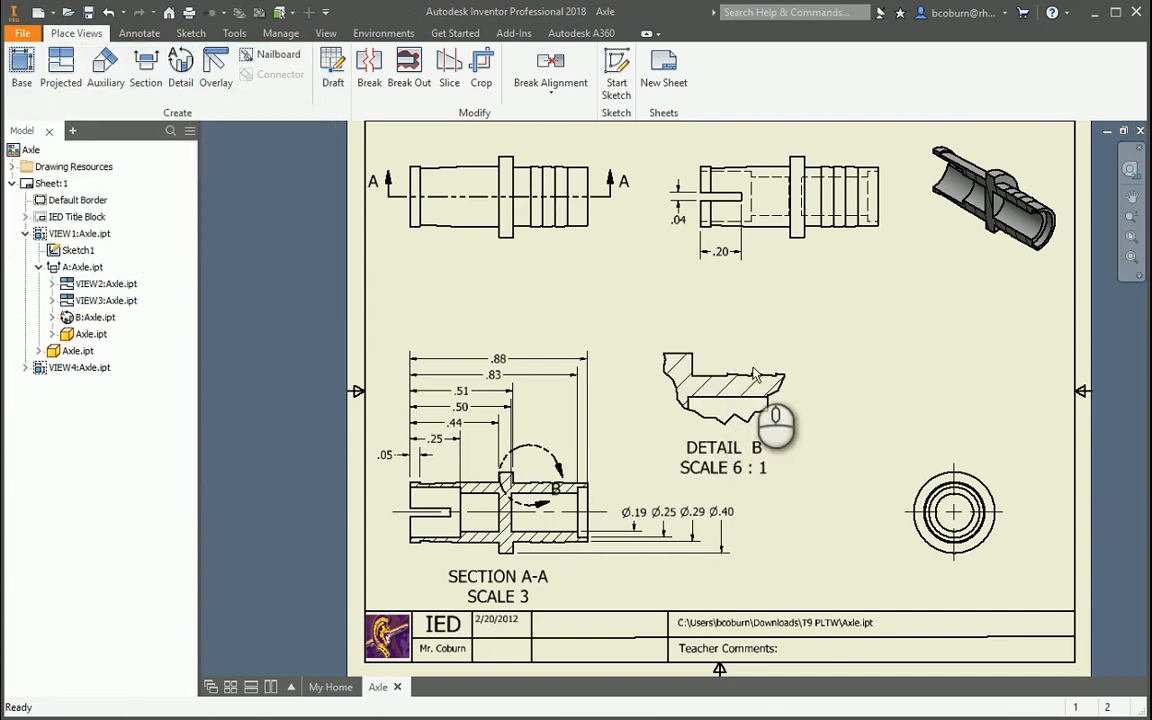
Reposition the detail view between the section and end views, and recenter and resize its fence to enclose all three ridges.
left_click_drag(748, 338, 815, 311)
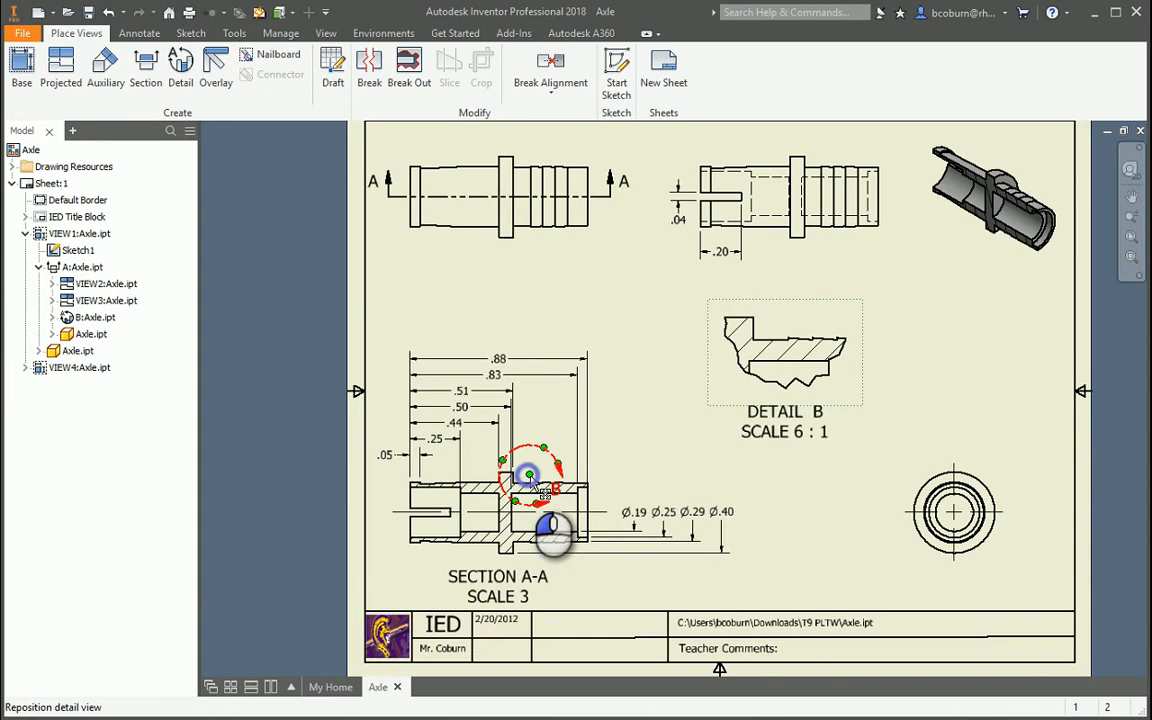
left_click_drag(530, 475, 558, 468)
left_click(560, 469)
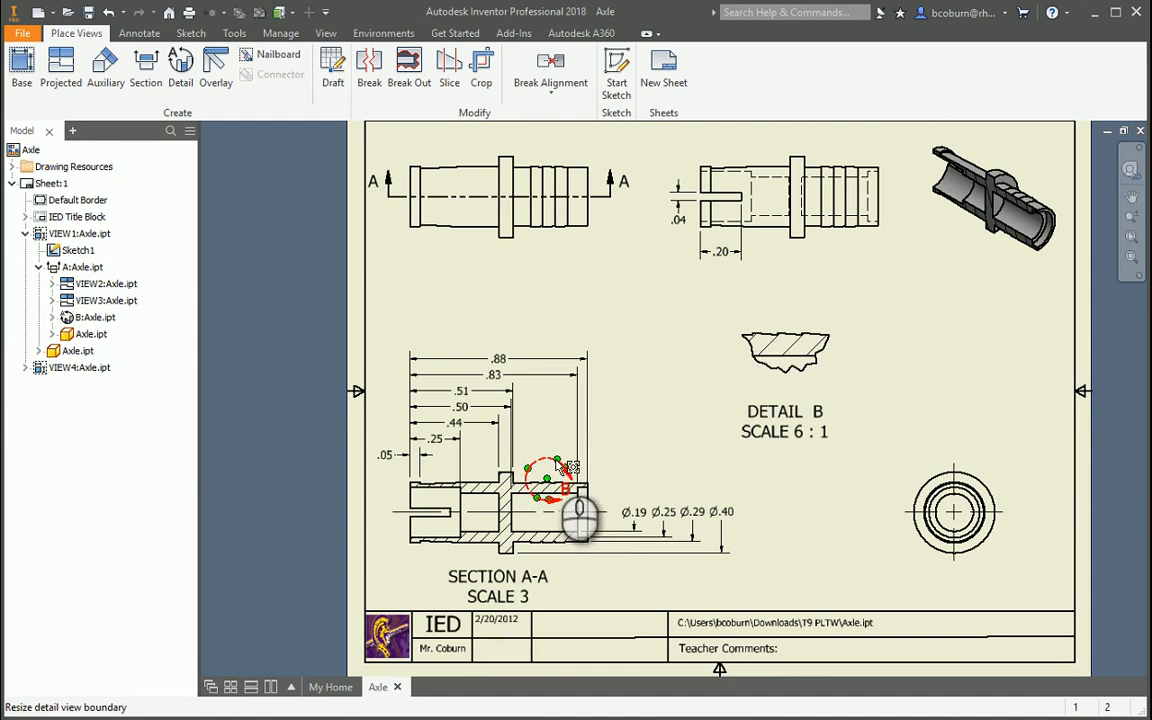
left_click_drag(573, 462, 573, 463)
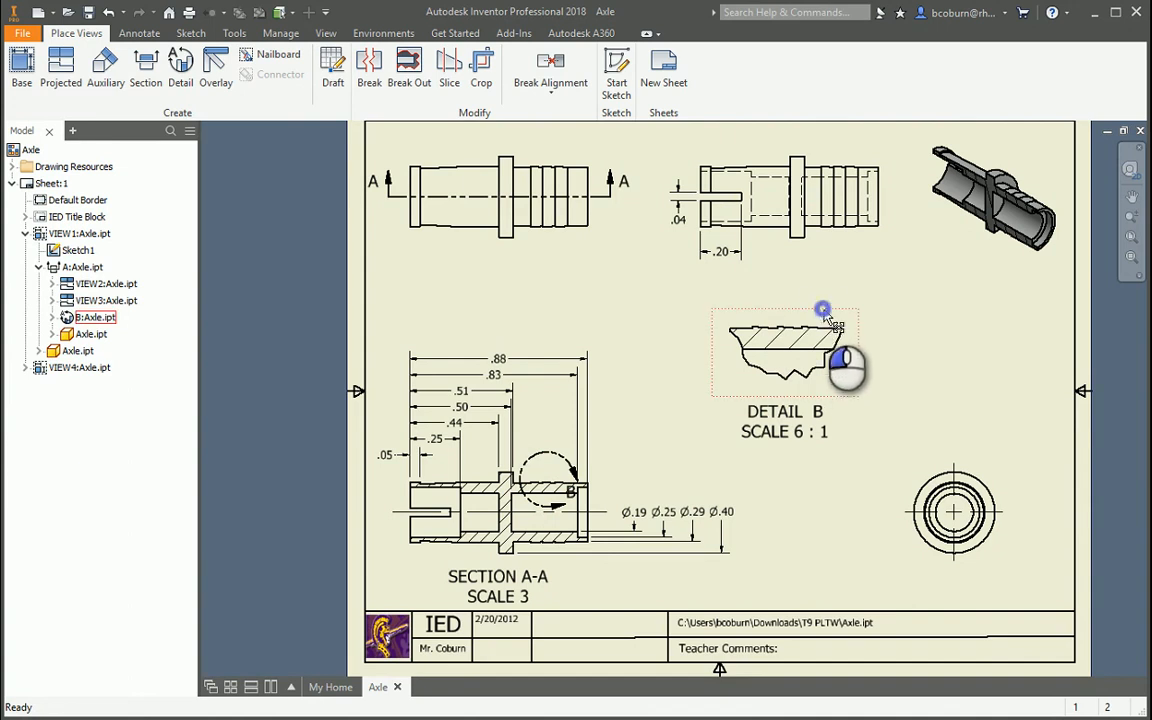
left_click_drag(824, 314, 823, 323)
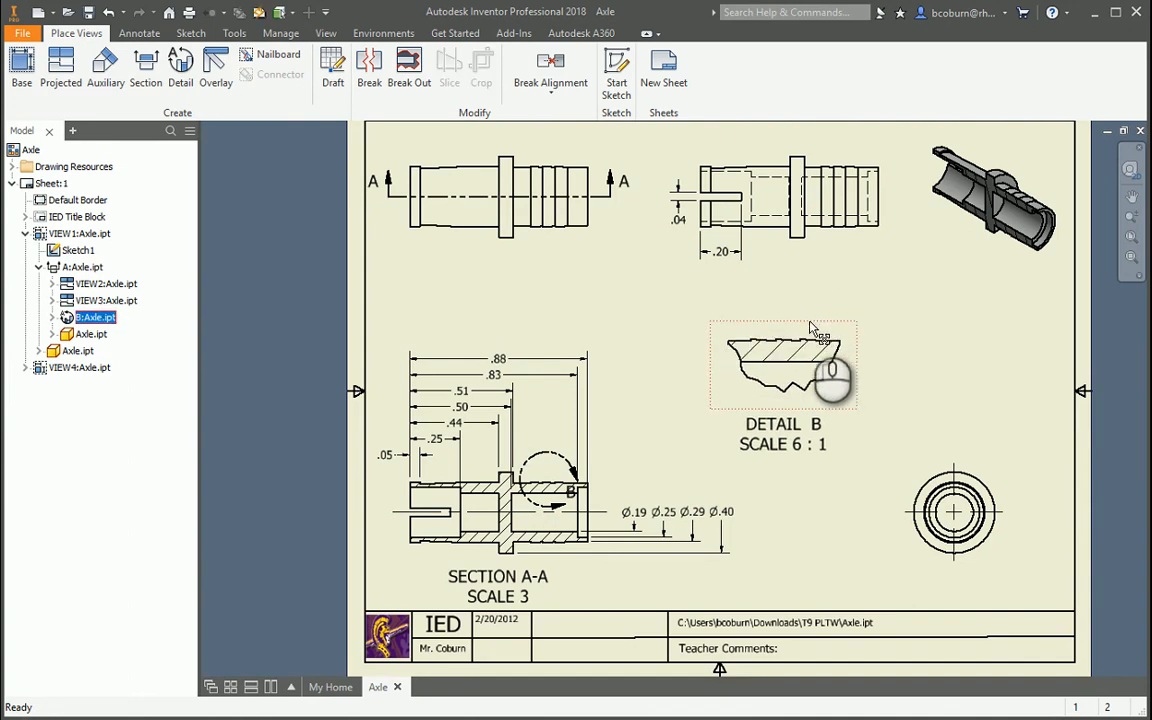
Dimension the horizontal length of the first ridge's sloped edge in Detail B, placed above the view.
scroll(804, 330, "down", 3)
scroll(798, 337, "down", 3)
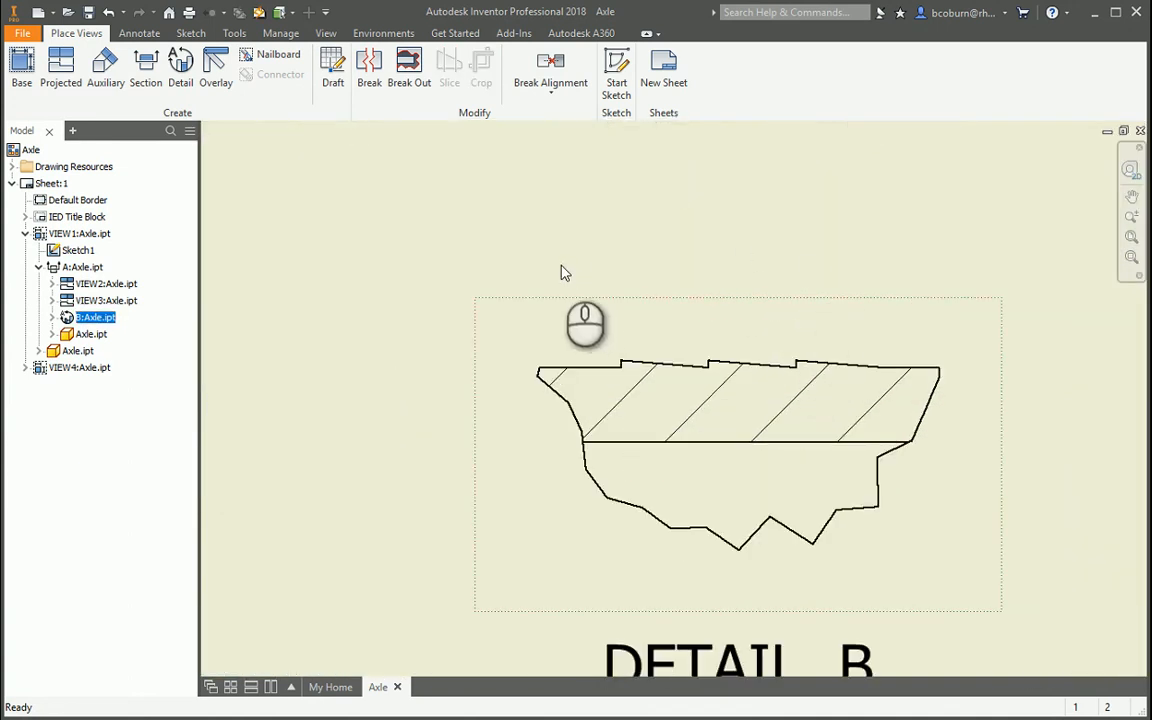
left_click(139, 33)
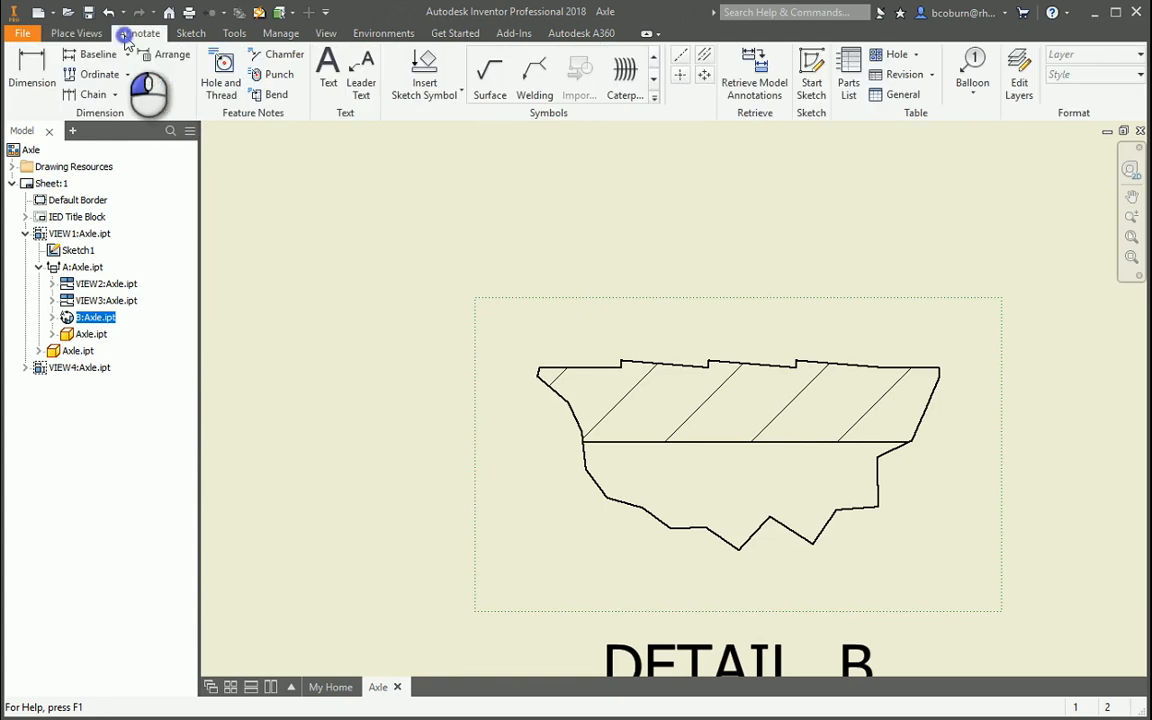
left_click(38, 78)
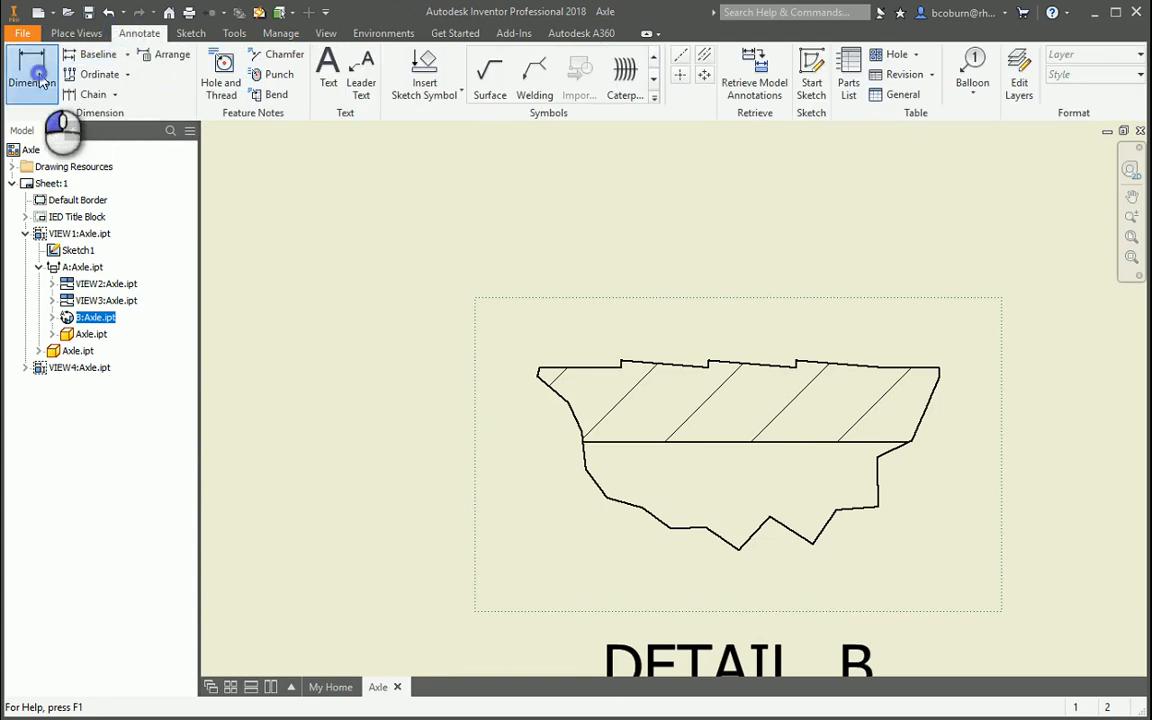
left_click(707, 368)
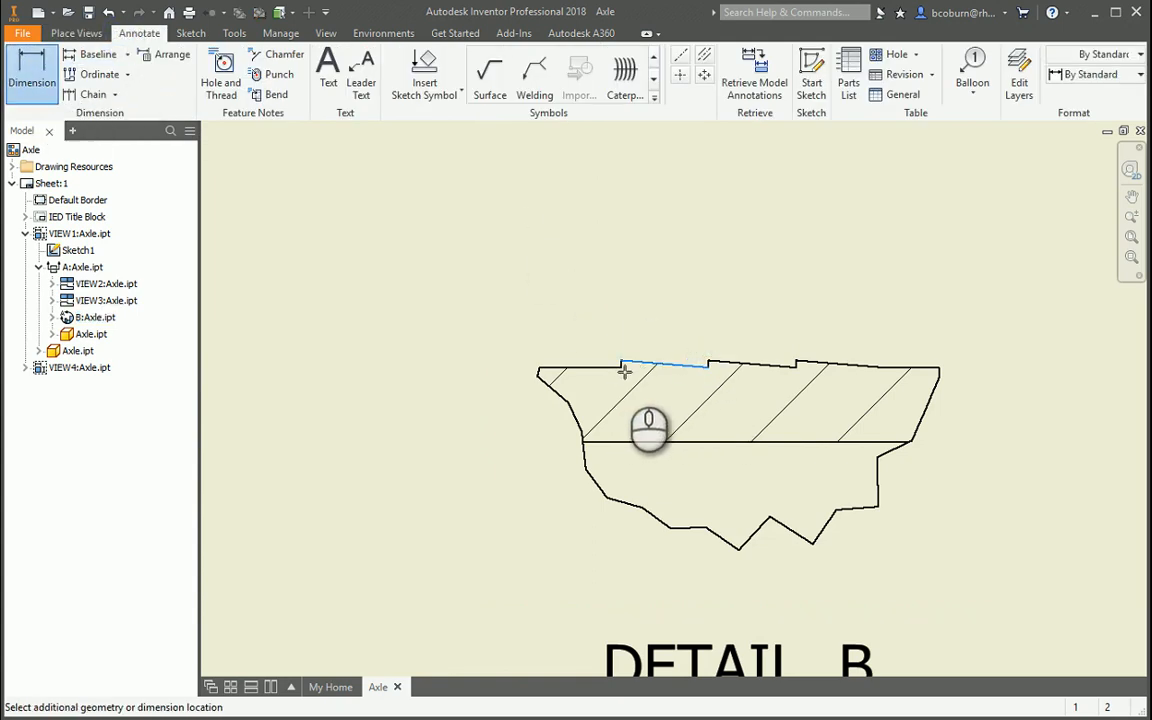
left_click(617, 356)
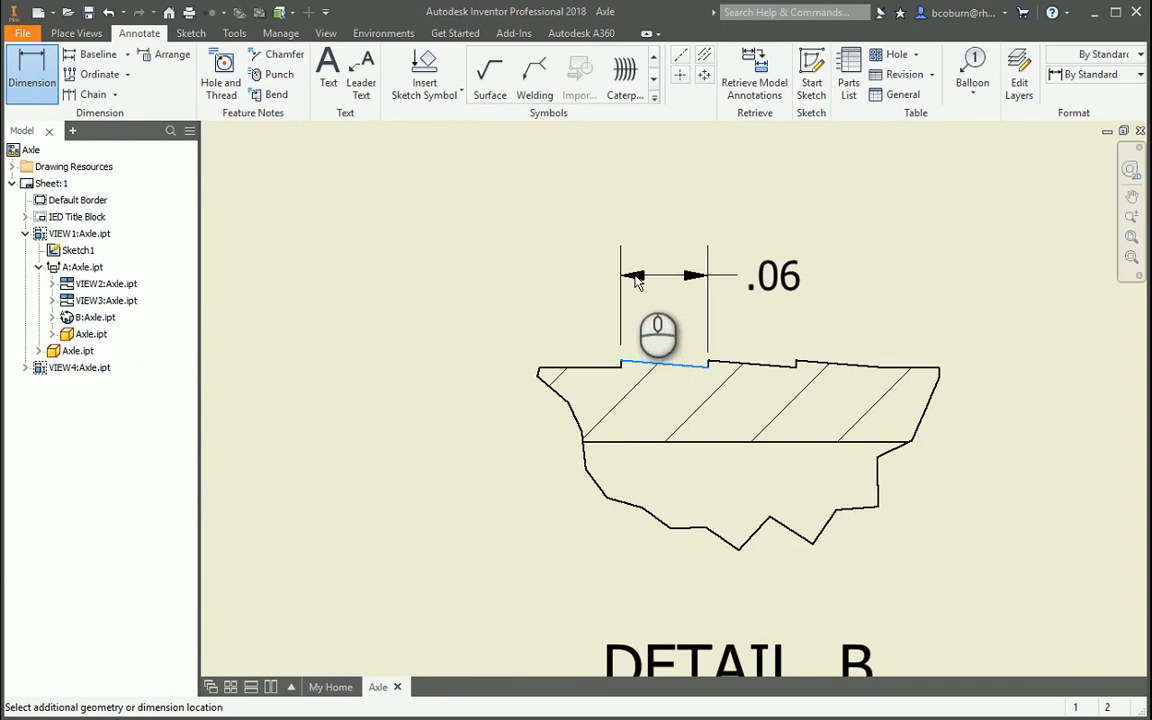
left_click(634, 277)
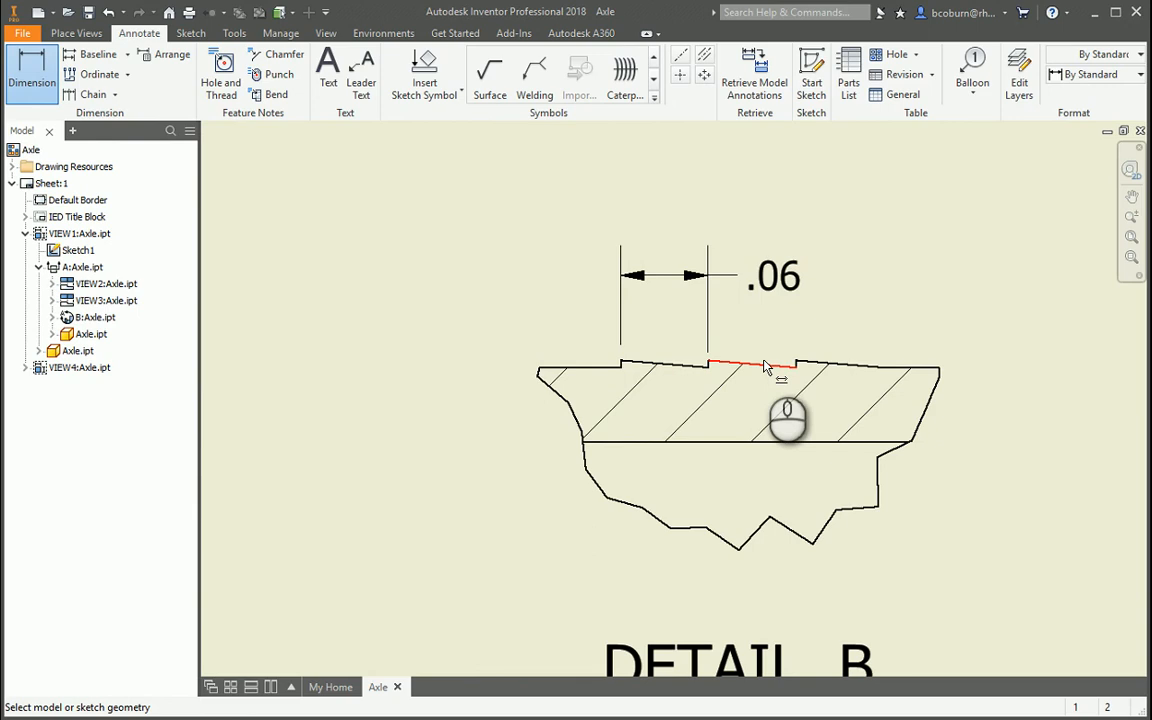
left_click(830, 364)
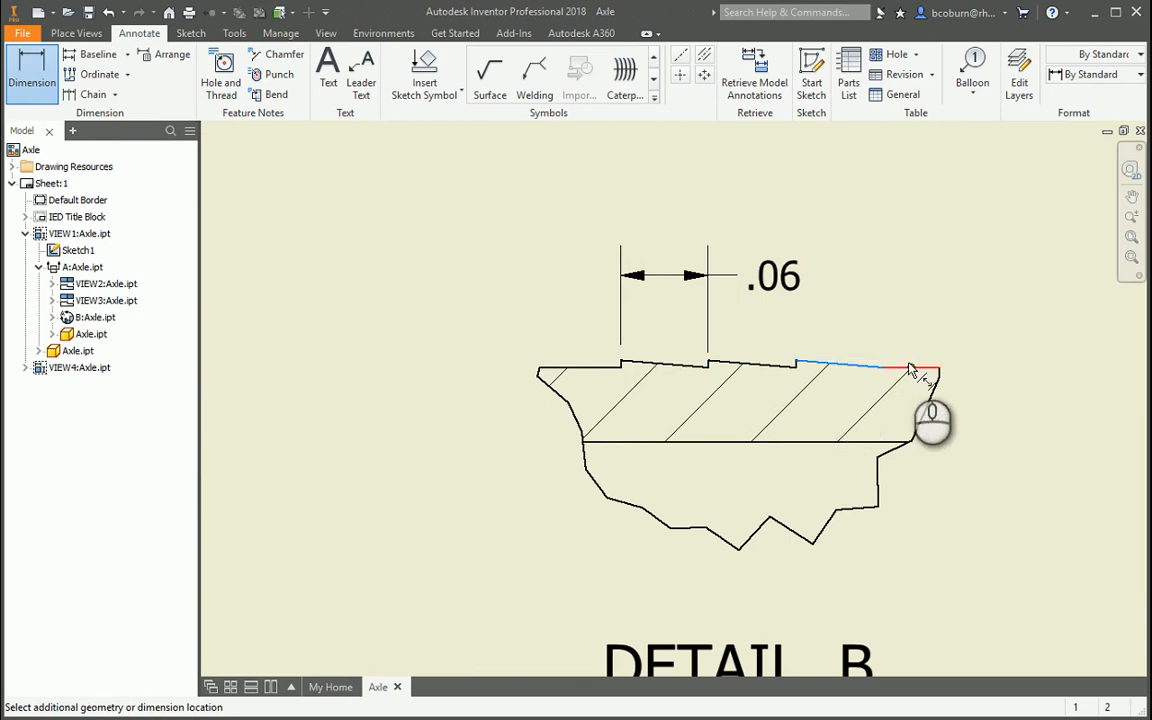
left_click(907, 365)
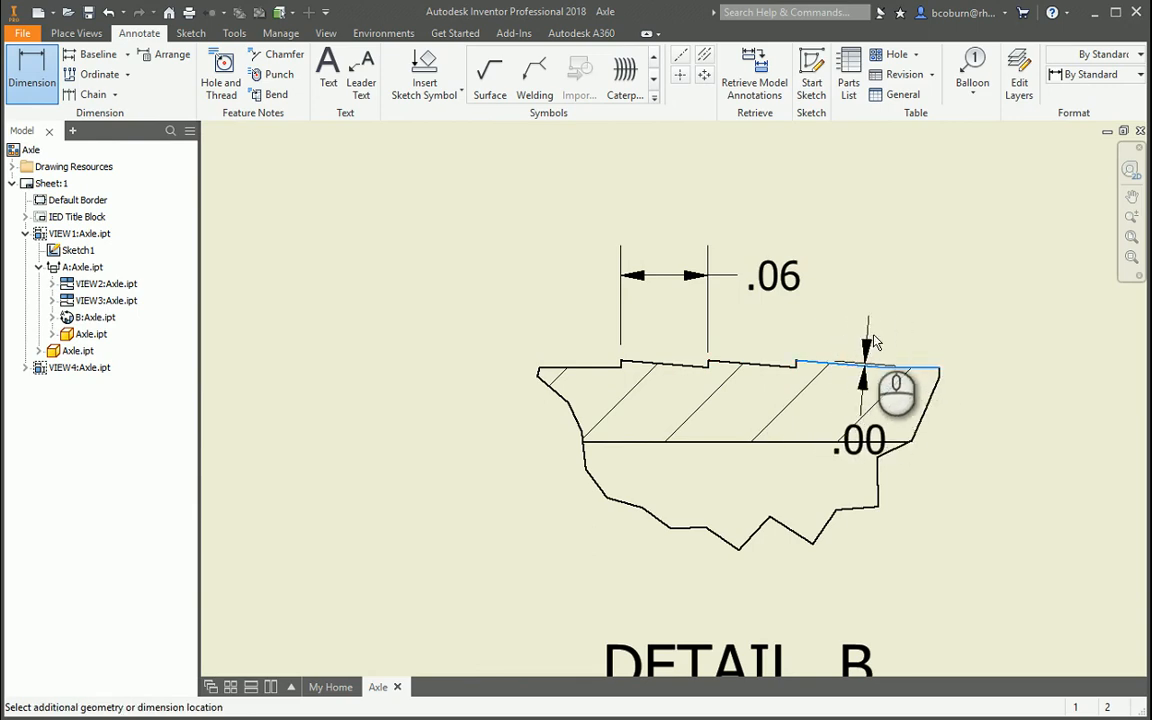
right_click(875, 340)
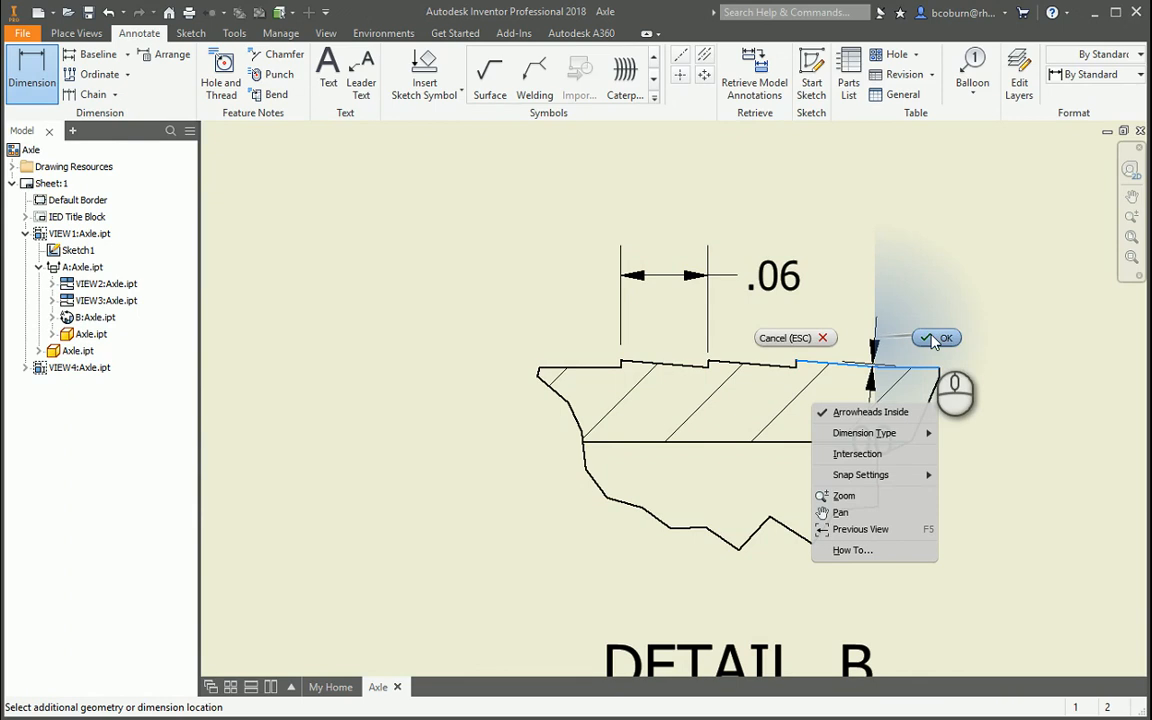
left_click(905, 433)
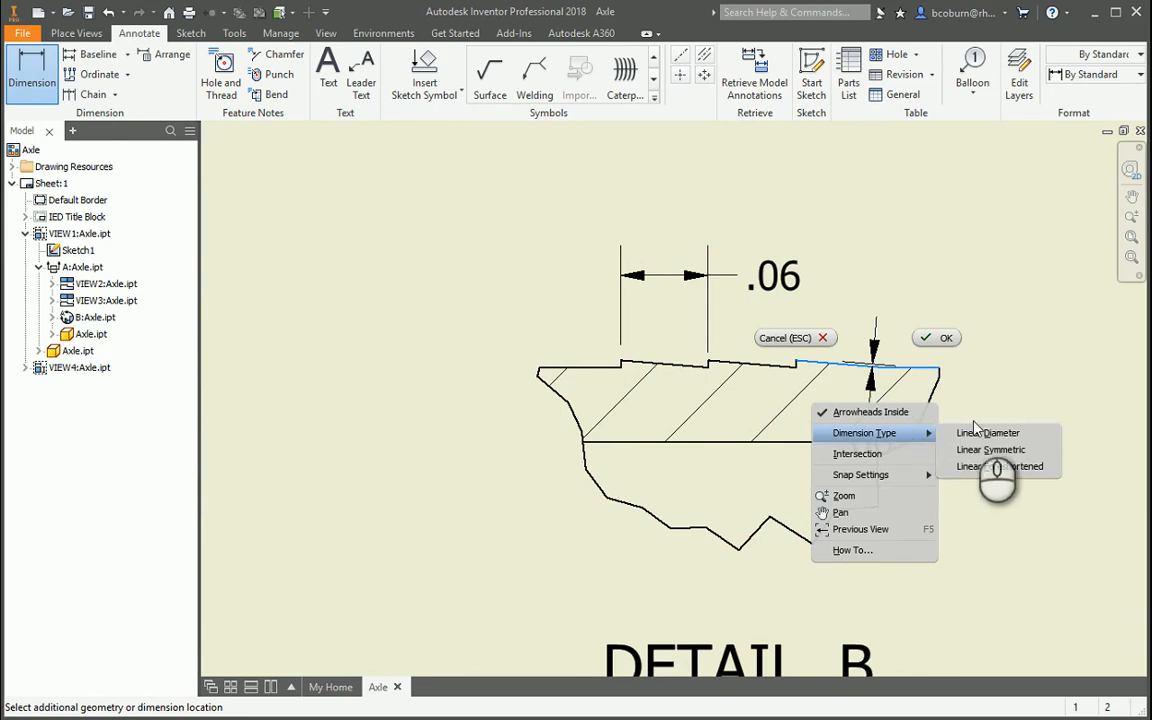
left_click(981, 440)
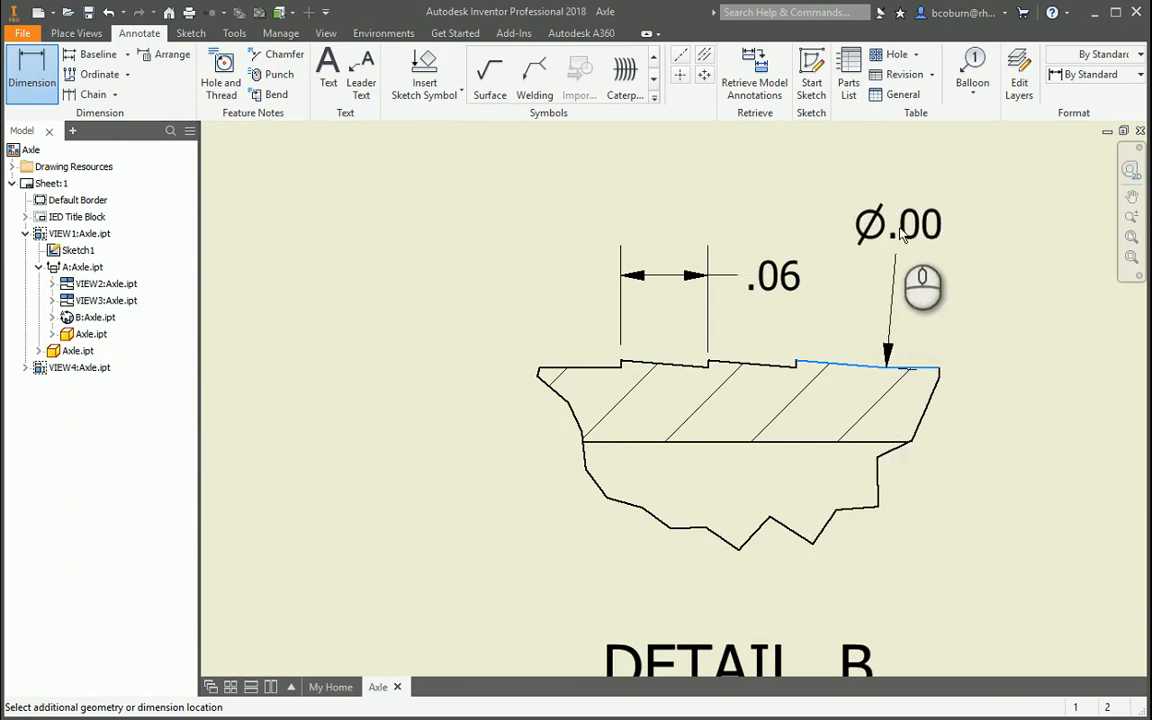
key("Escape")
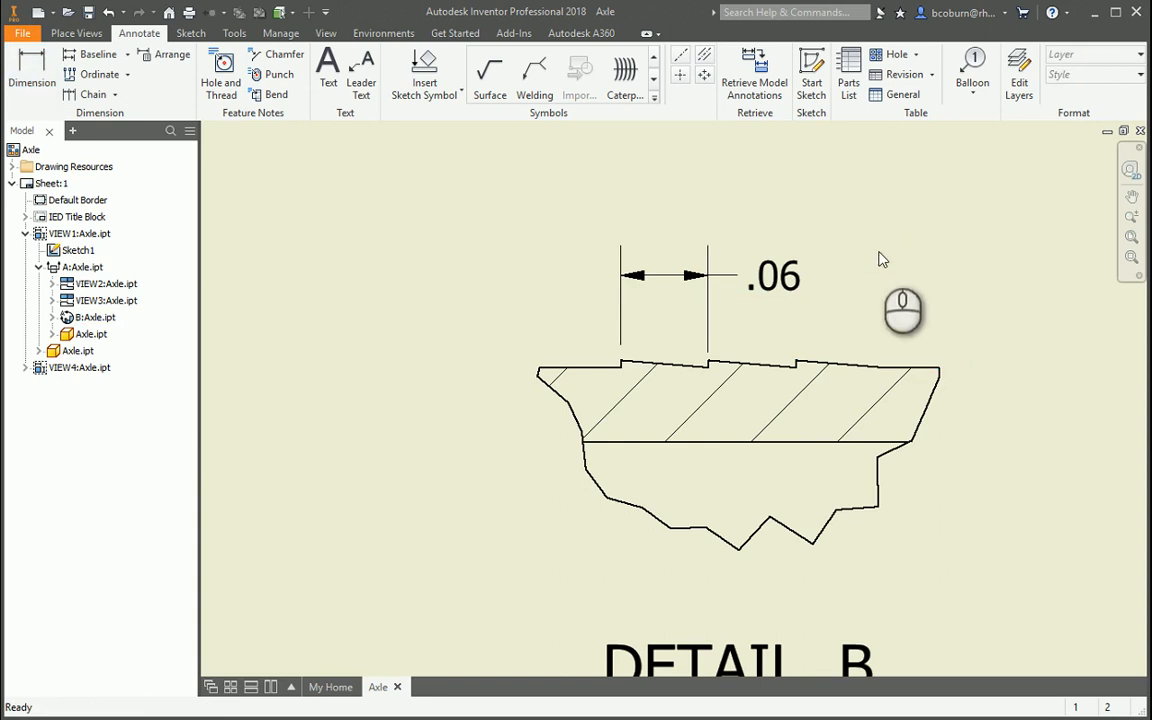
Add an angle dimension between the last ridge's sloped edge and the adjoining flat edge in Detail B, placed above the view.
left_click(32, 75)
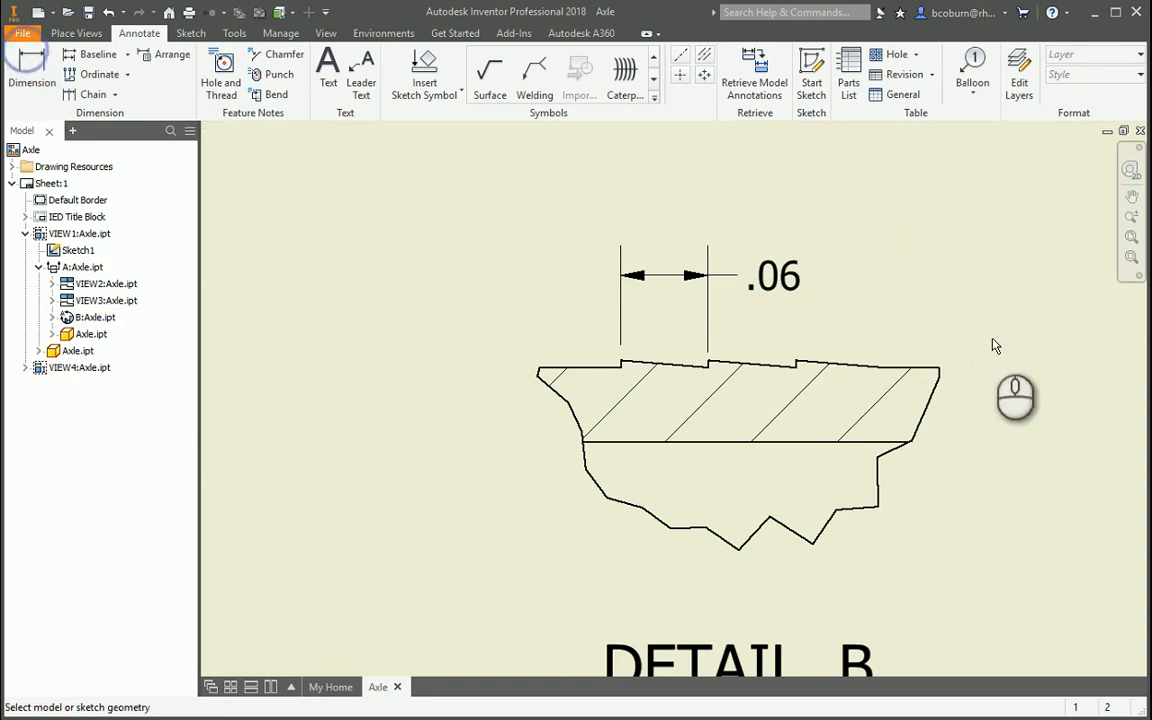
left_click(917, 370)
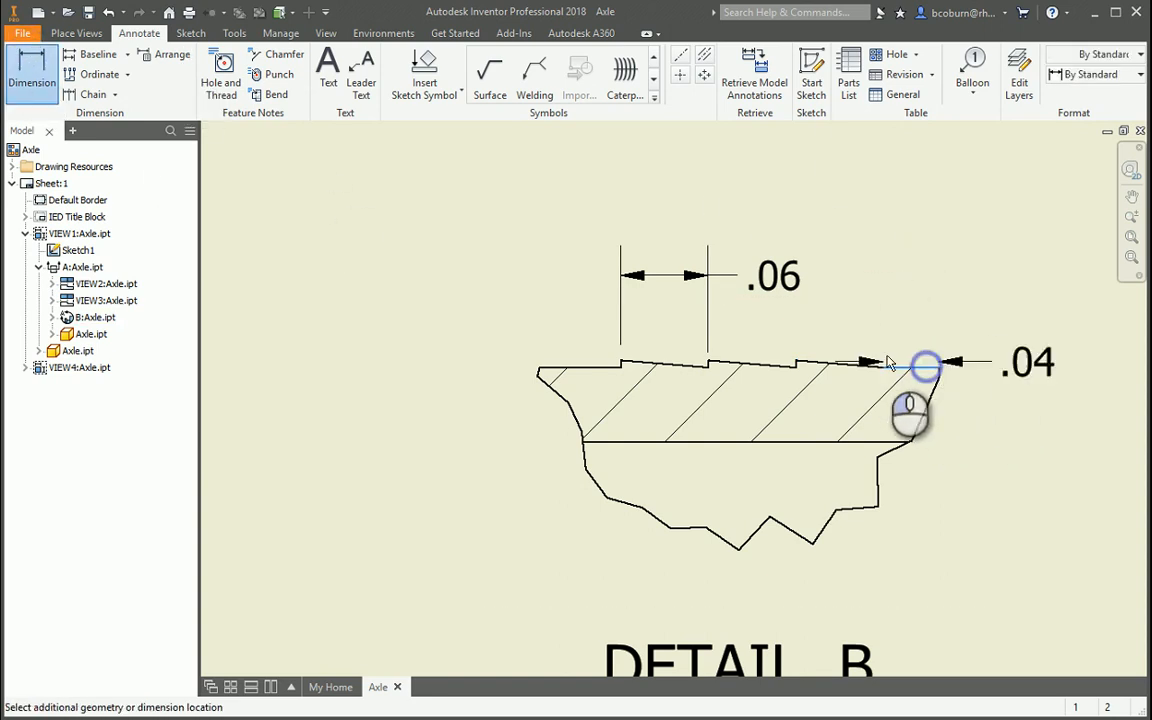
left_click(835, 367)
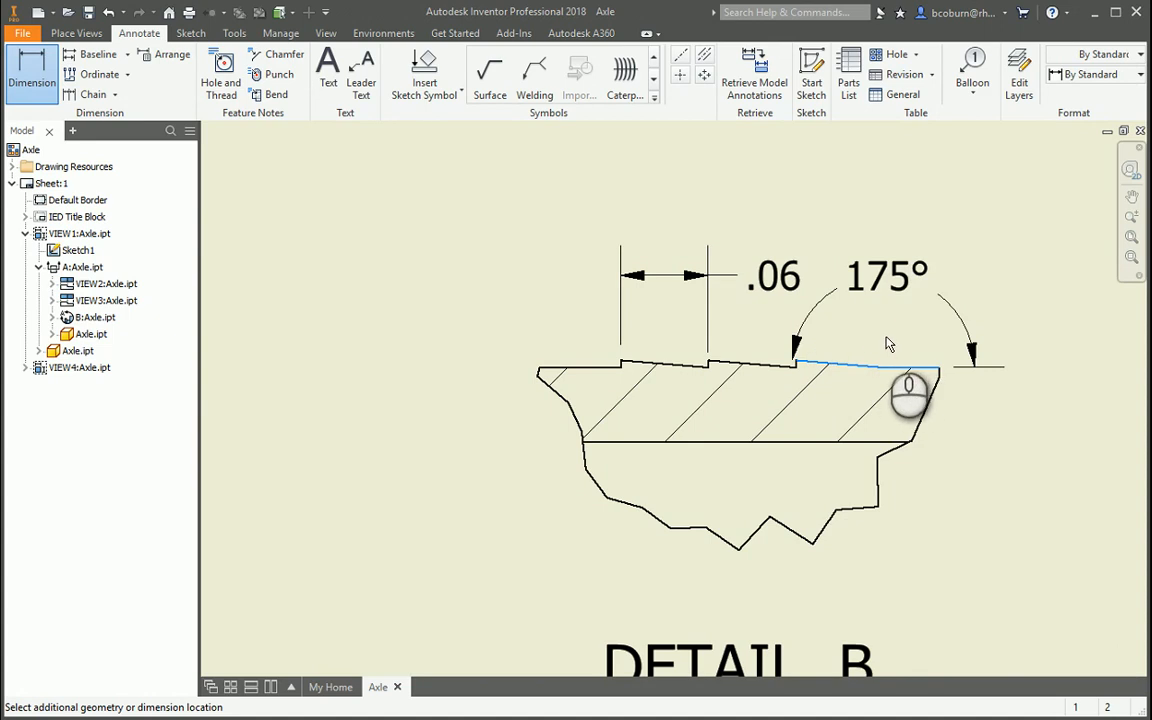
left_click(886, 341)
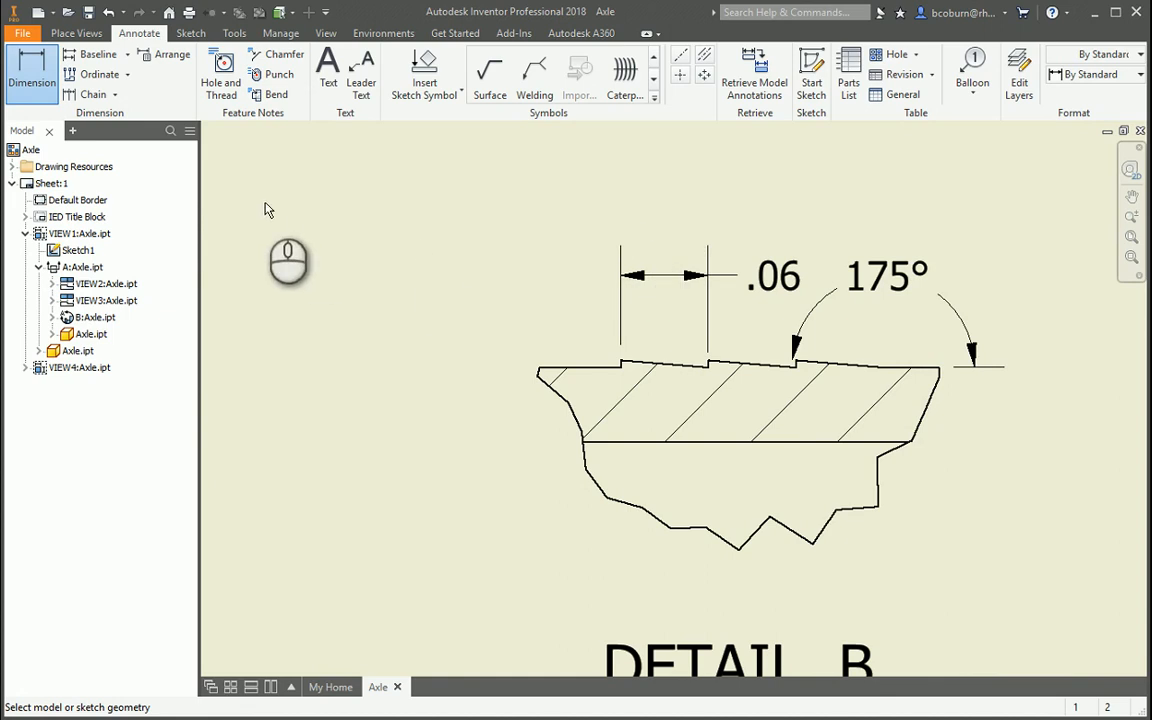
scroll(705, 265, "down", 2)
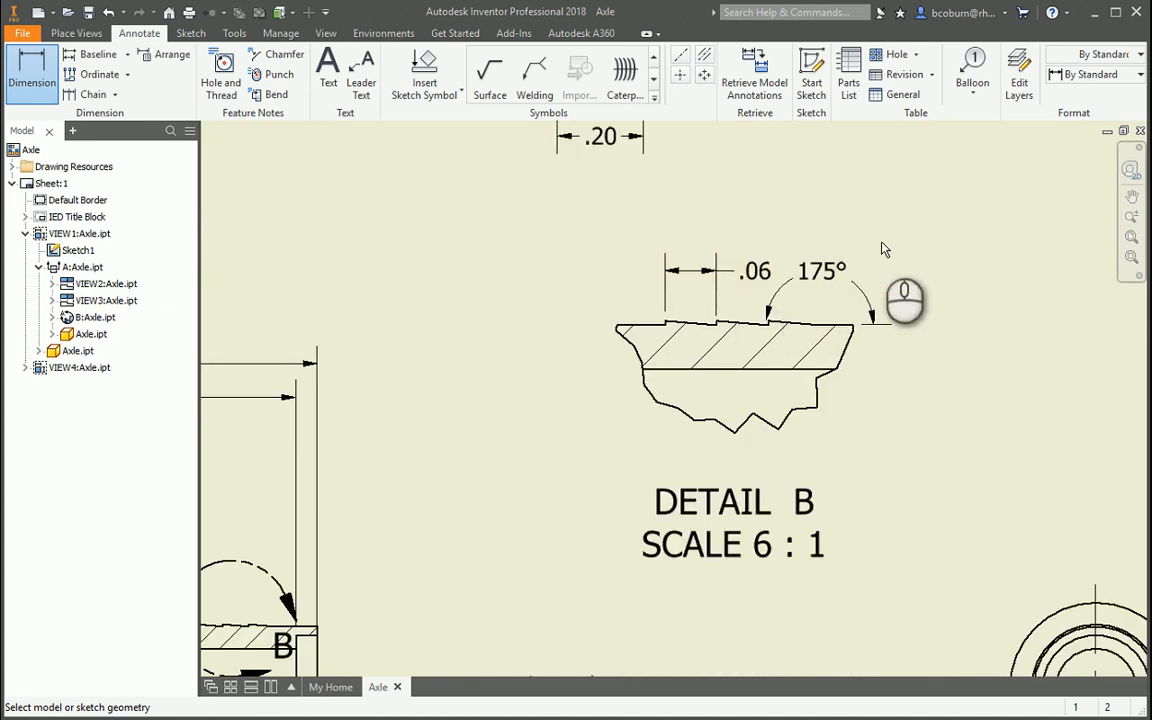
left_click(1131, 238)
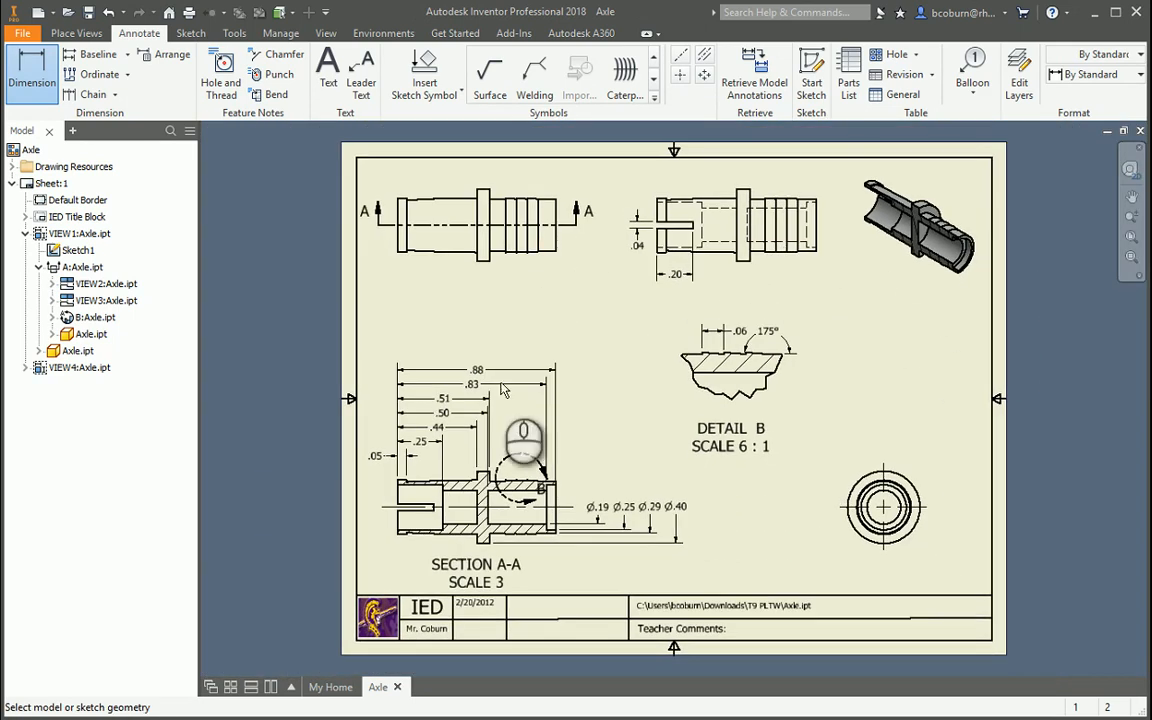